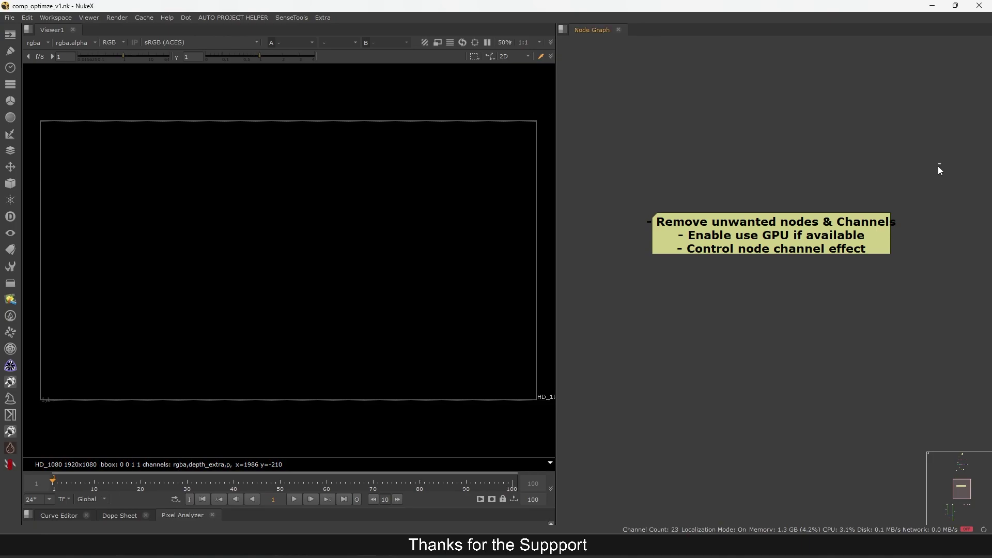
Review the sticky note's optimization tips on unwanted nodes and channels, GPU use, and node channel control
drag(791, 226, 787, 229)
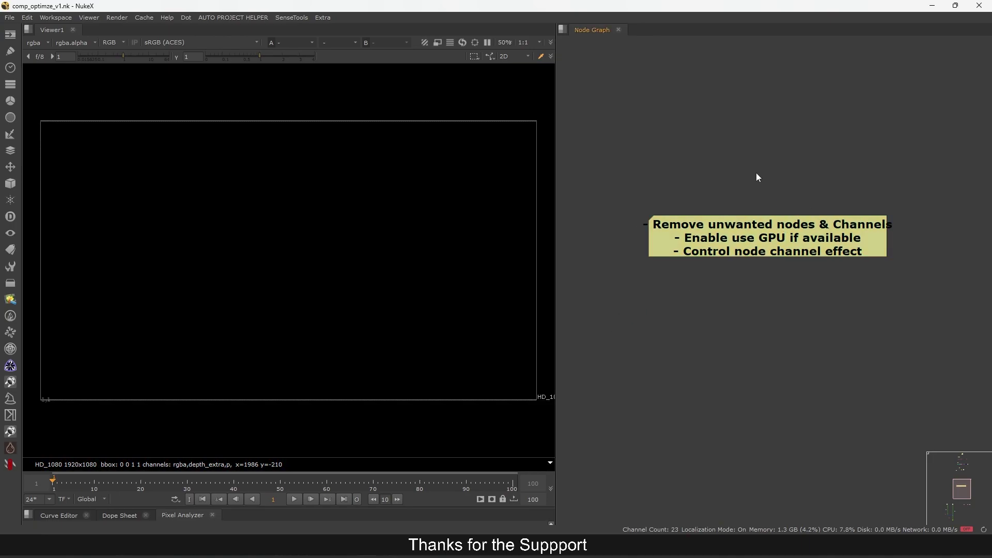
drag(905, 181, 624, 279)
drag(928, 197, 836, 233)
drag(904, 230, 634, 247)
drag(899, 223, 645, 245)
drag(815, 229, 900, 244)
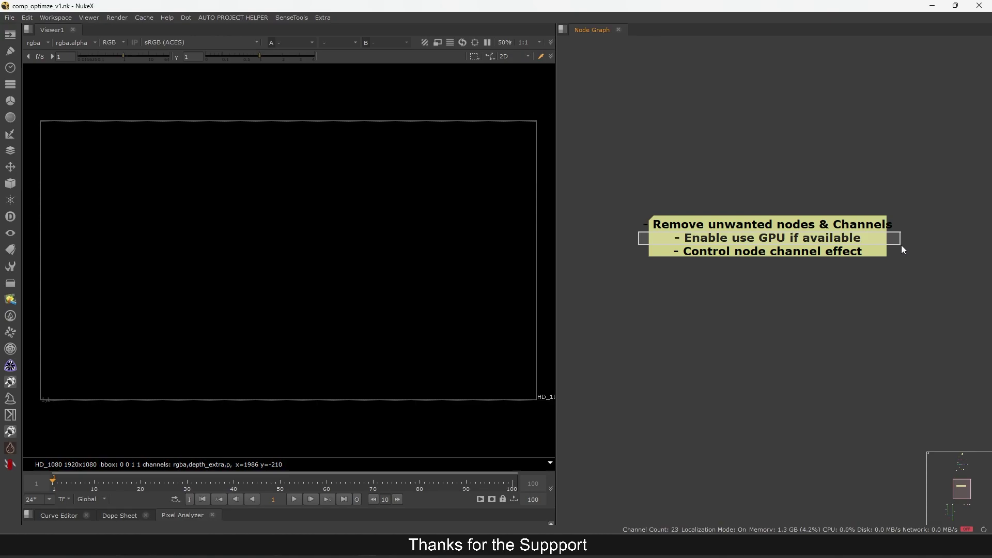
drag(901, 245, 628, 246)
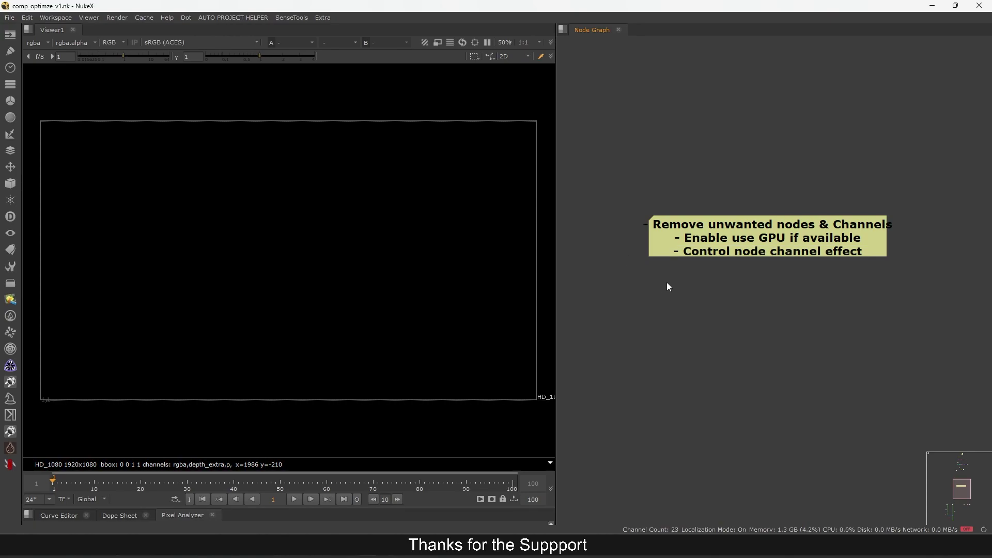
drag(629, 206, 913, 269)
drag(944, 160, 618, 221)
scroll(800, 164, down, 6)
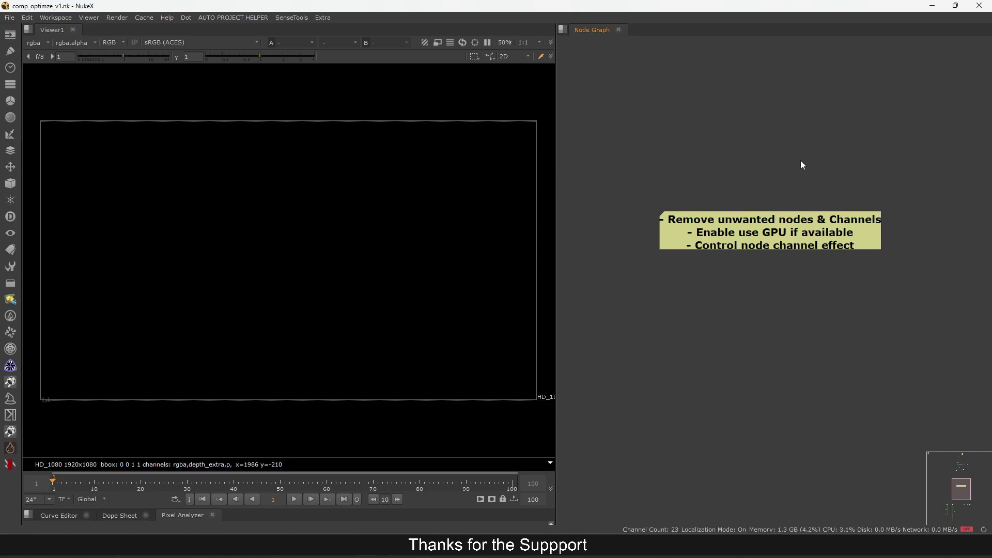
Examine the CG and plate node tree and compare it with the optimization note
drag(823, 107, 595, 443)
key(f)
click(889, 189)
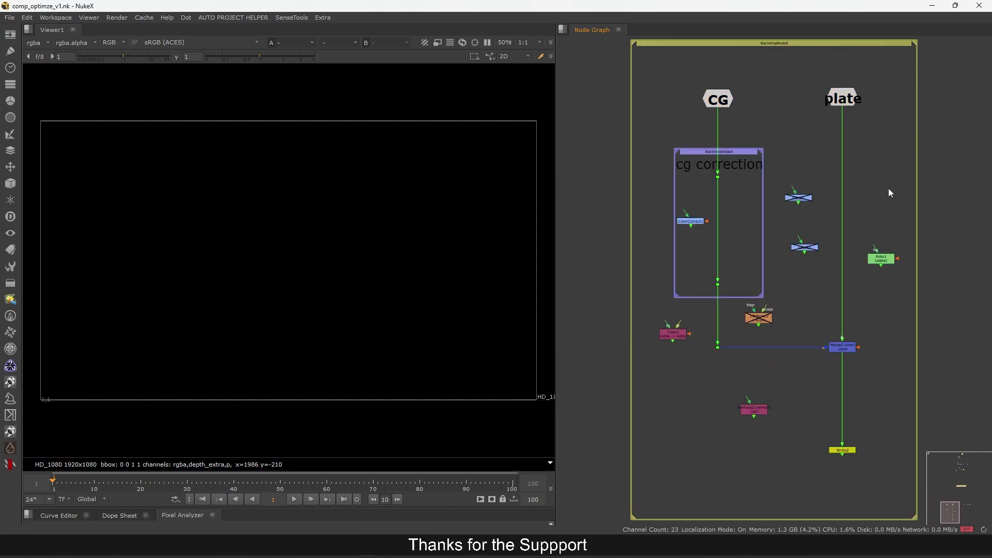
middle_drag(879, 222, 842, 202)
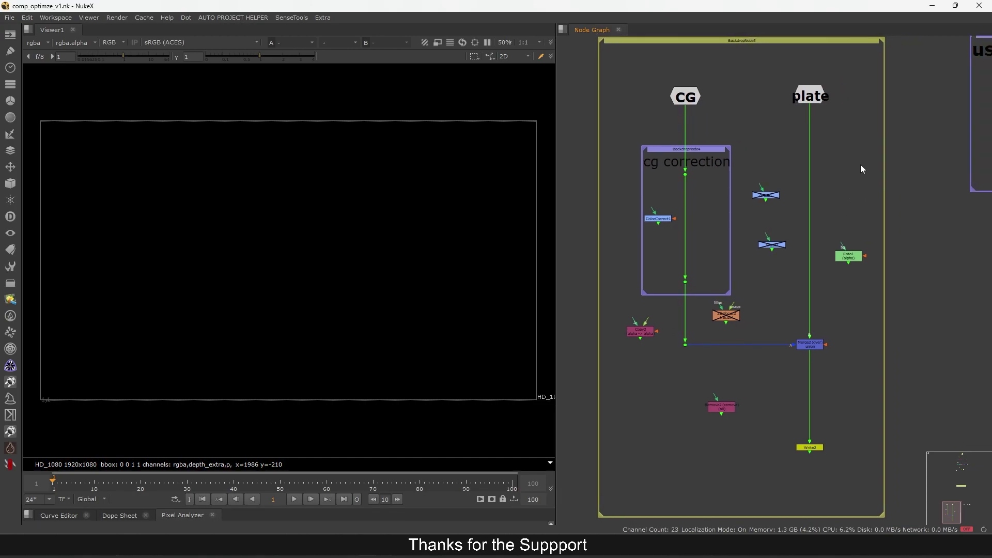
middle_drag(882, 39, 771, 263)
middle_drag(849, 47, 771, 270)
scroll(785, 169, up, 4)
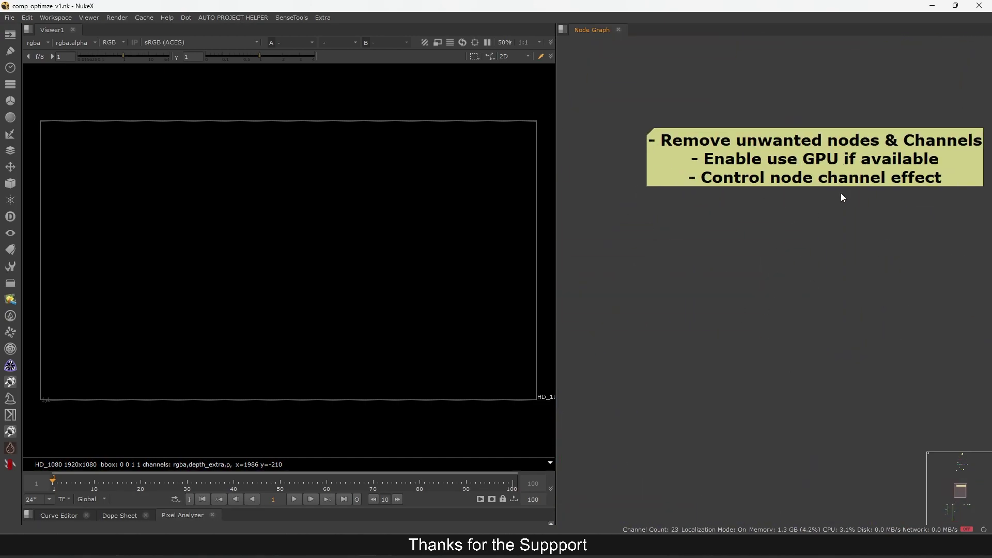
middle_drag(854, 187, 836, 192)
scroll(822, 212, down, 4)
middle_drag(788, 293, 894, 31)
scroll(831, 222, up, 2)
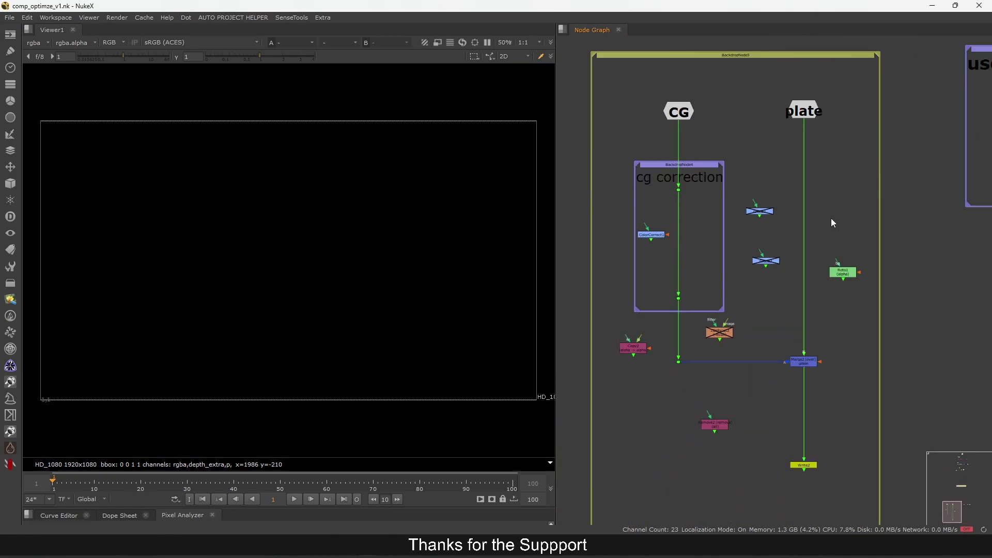
Delete the two disabled, unconnected blue nodes between the CG and plate branches
click(838, 269)
drag(739, 187, 835, 243)
scroll(832, 248, down, 10)
scroll(850, 232, up, 10)
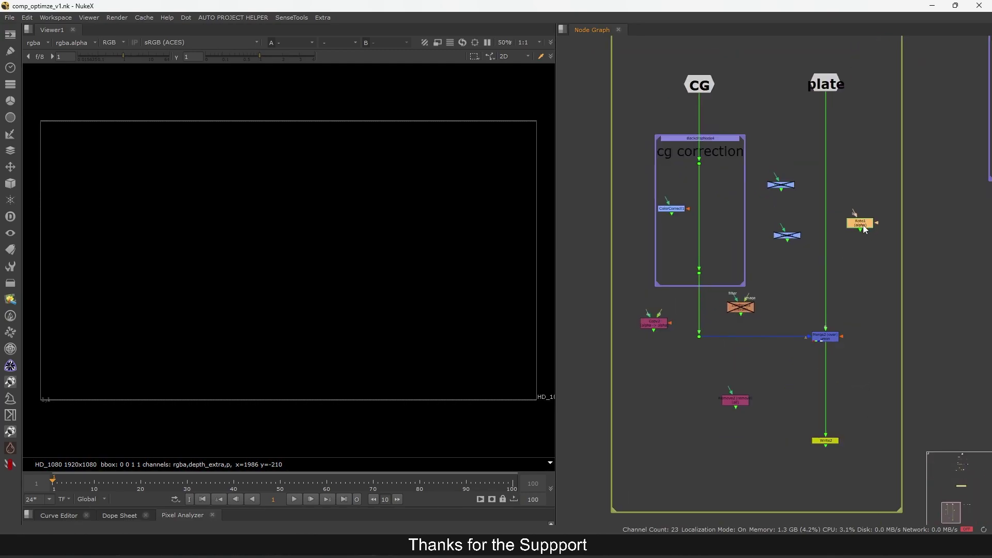
drag(812, 161, 754, 250)
key(Delete)
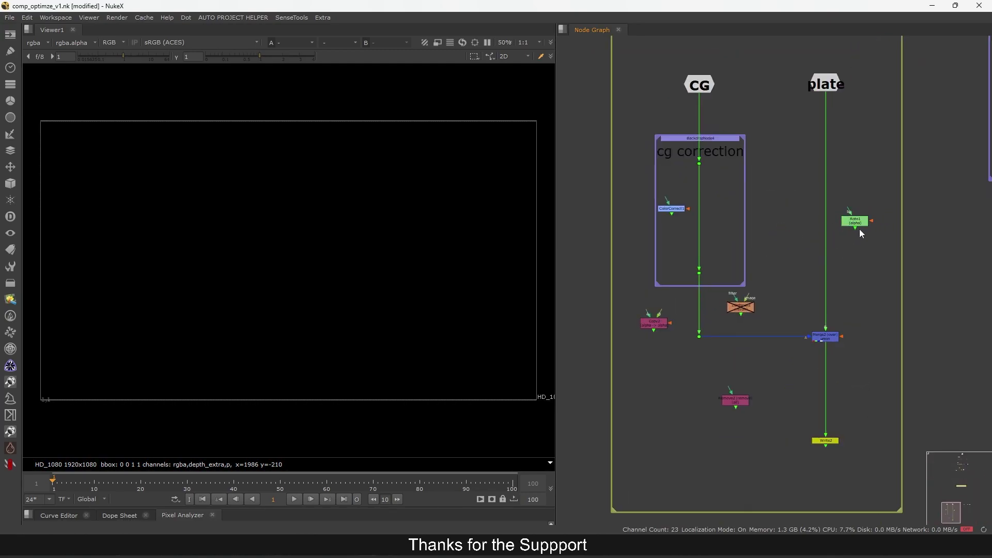
Delete the remaining unconnected nodes around both branches: the Roto, the disabled orange node, Copy, Remove and ColorCorrect
click(856, 222)
key(Delete)
click(744, 308)
key(Delete)
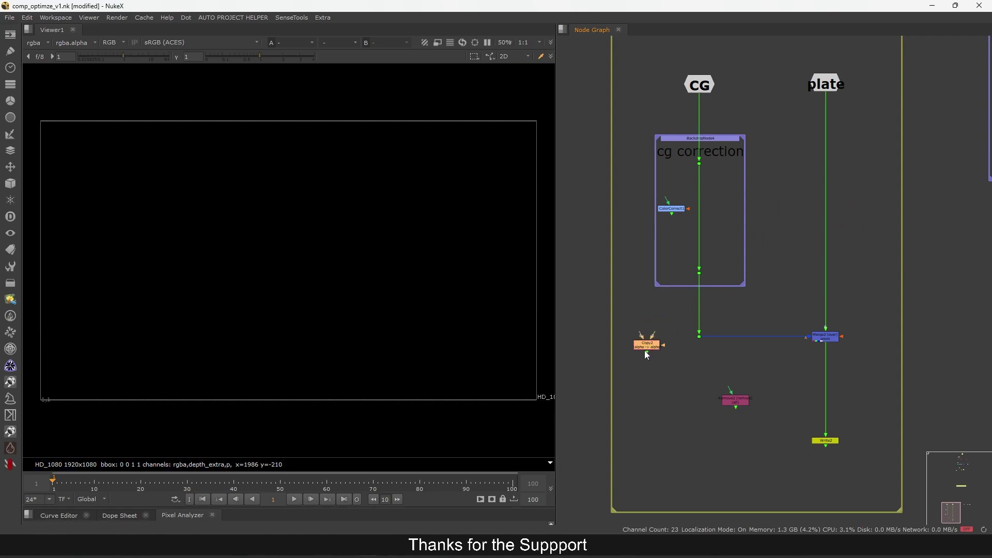
click(733, 403)
key(Delete)
click(673, 210)
key(Delete)
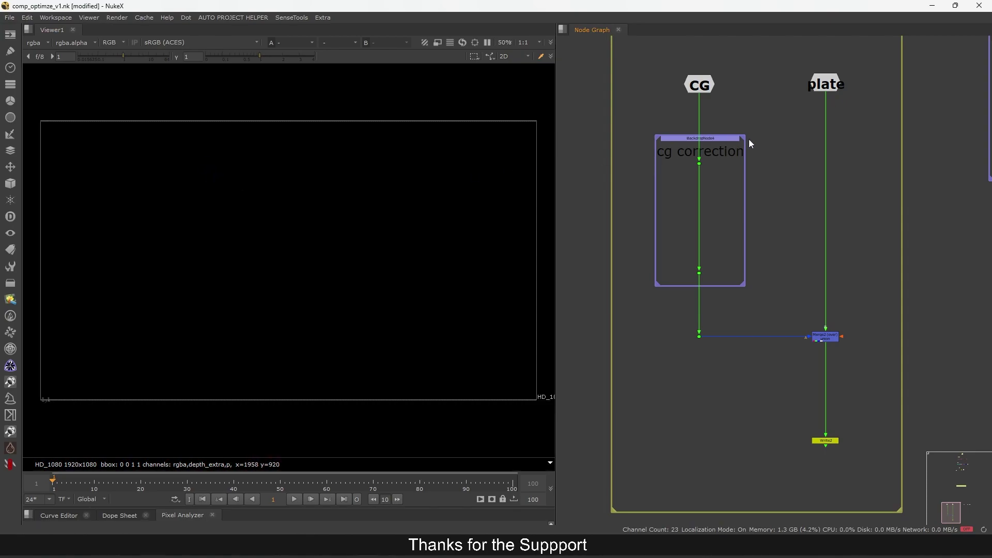
Examine the cleaned-up CG and plate branches, the cg correction backdrop, and the merge and write nodes
drag(771, 113, 623, 301)
drag(722, 135, 725, 146)
click(767, 127)
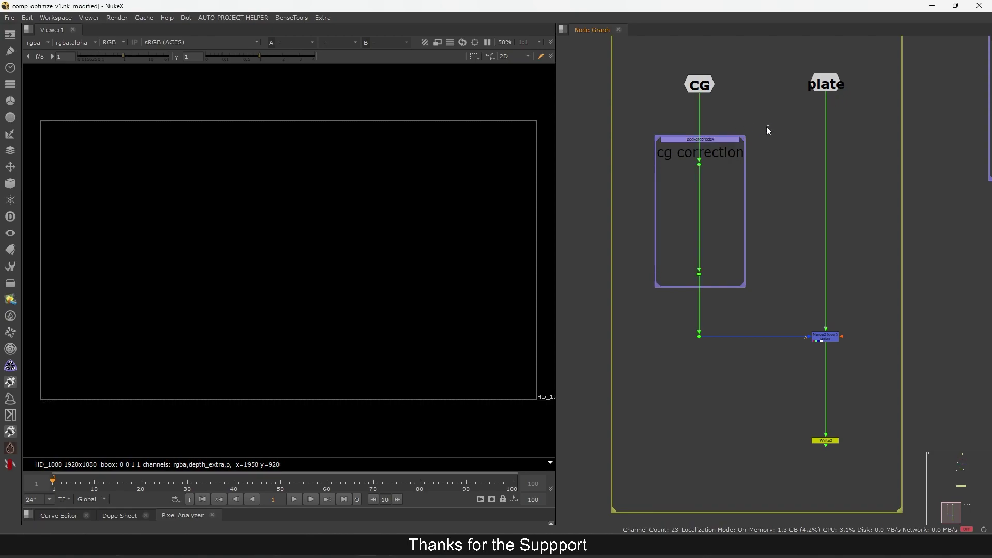
middle_drag(767, 127, 769, 151)
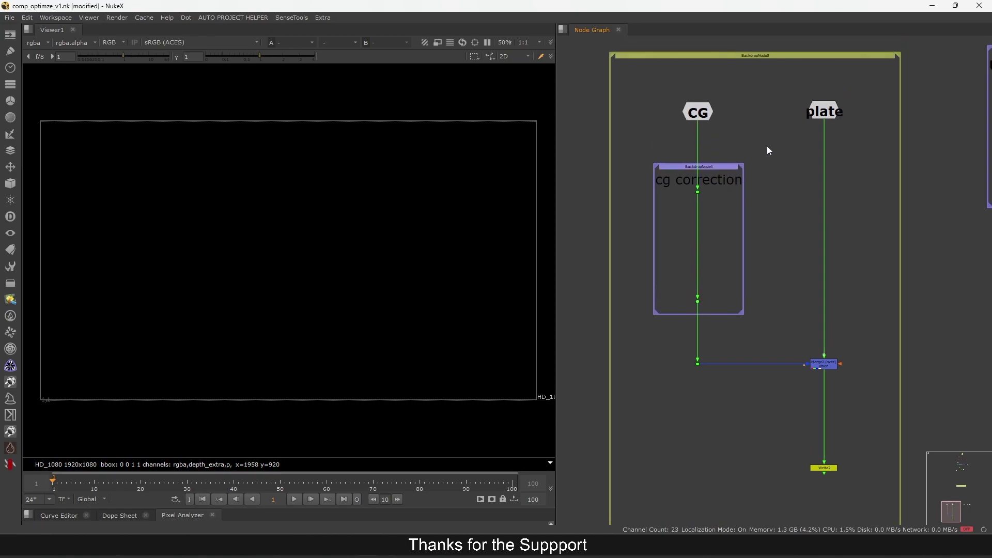
click(867, 182)
middle_drag(862, 155, 864, 183)
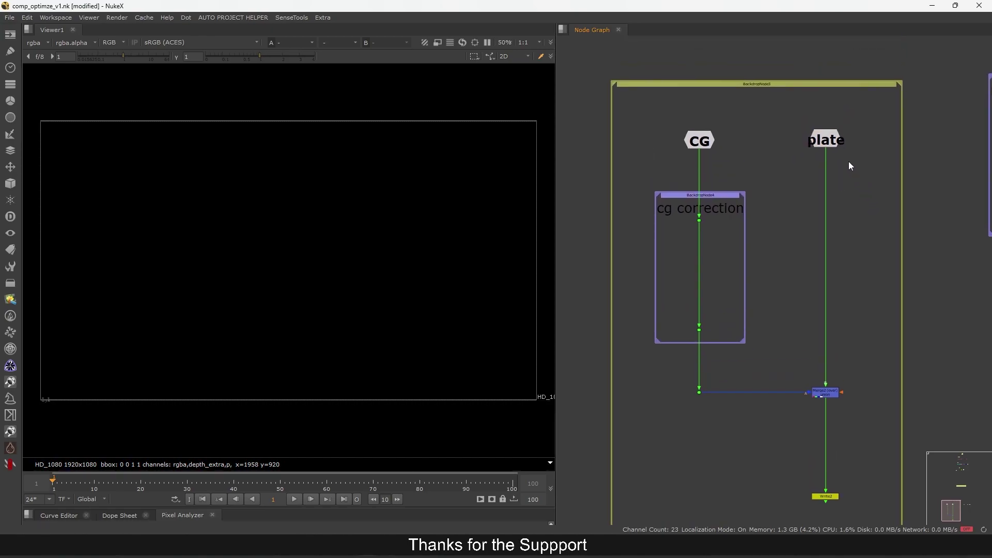
click(827, 141)
scroll(829, 146, down, 1)
drag(863, 112, 659, 480)
scroll(806, 336, down, 2)
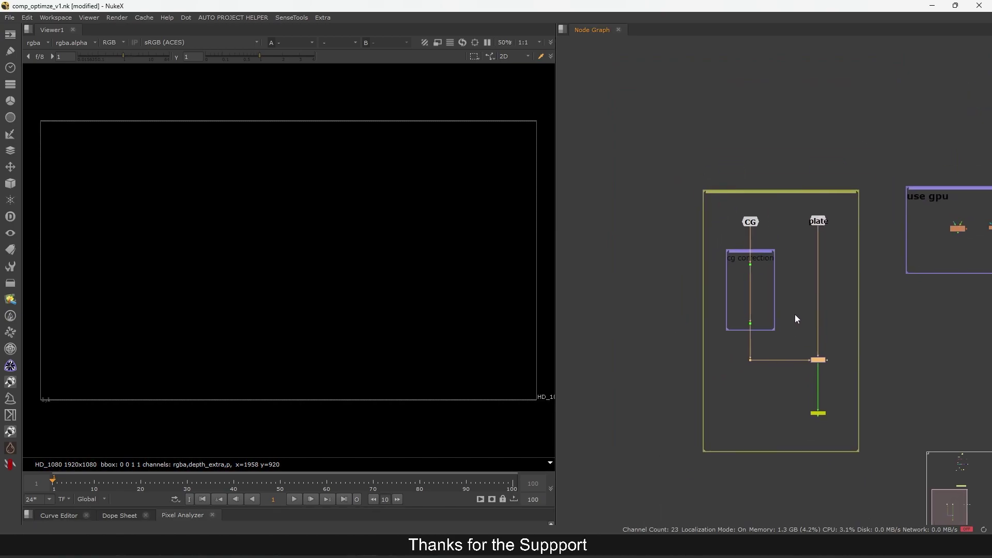
middle_drag(794, 314, 800, 276)
scroll(814, 233, up, 1)
middle_drag(852, 104, 734, 409)
scroll(775, 290, up, 3)
middle_drag(870, 286, 800, 268)
scroll(800, 268, up, 3)
drag(926, 216, 809, 273)
scroll(805, 248, down, 5)
scroll(817, 218, up, 6)
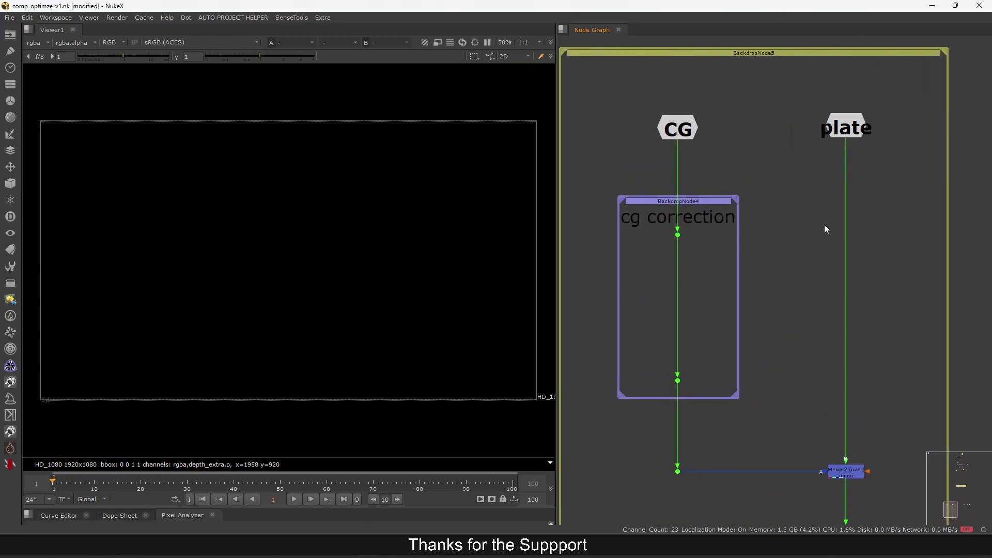
Display the plate node in the viewer and check which channel layers it offers
middle_drag(824, 224, 823, 232)
drag(850, 135, 849, 144)
drag(892, 116, 800, 185)
key(1)
click(798, 188)
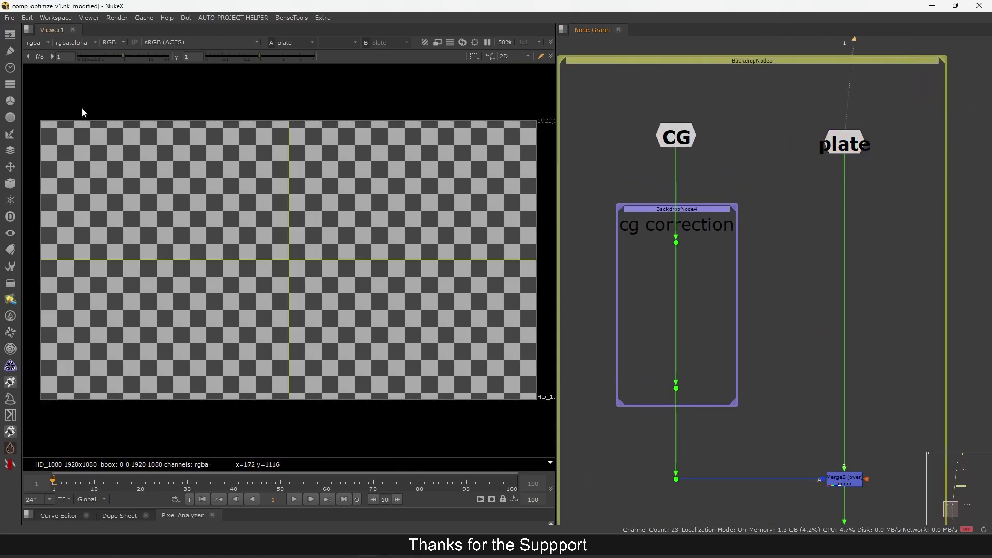
click(39, 43)
click(45, 73)
Toggle the viewer between the plate's alpha channel and its full-colour image
key(a)
key(a)
key(a)
key(a)
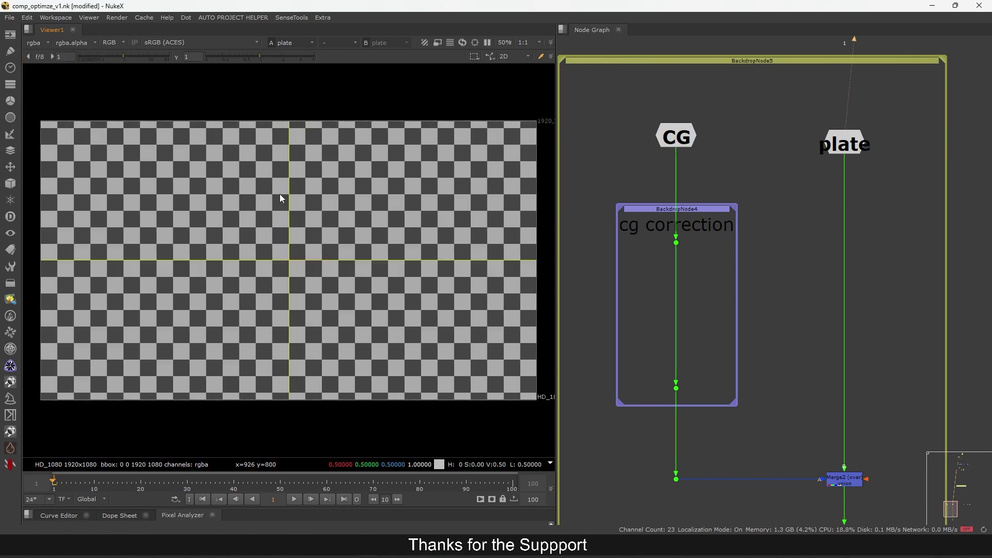
key(a)
key(a)
Add a Remove node to the plate branch directly below the plate node
middle_drag(830, 213, 823, 210)
key(Tab)
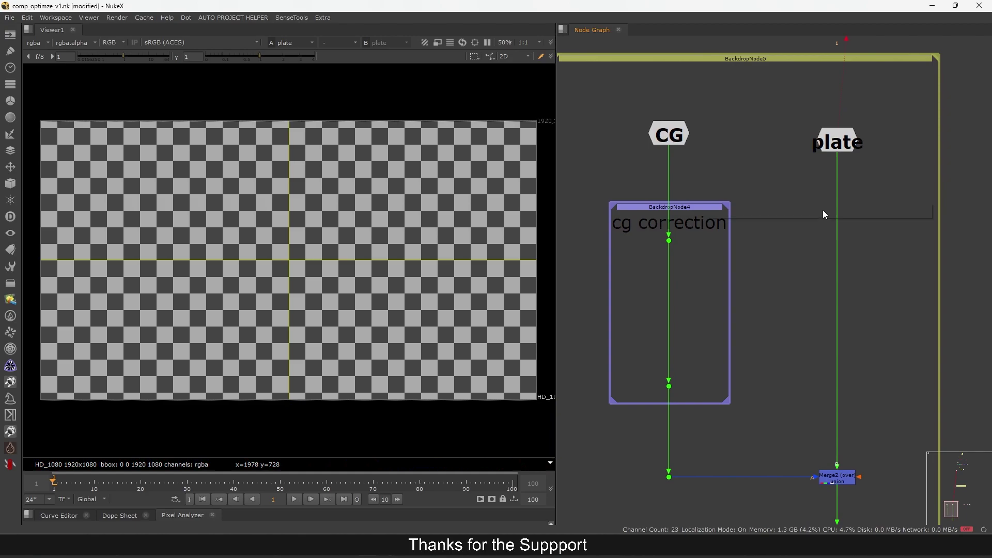
key(Tab)
text(remove)
key(Return)
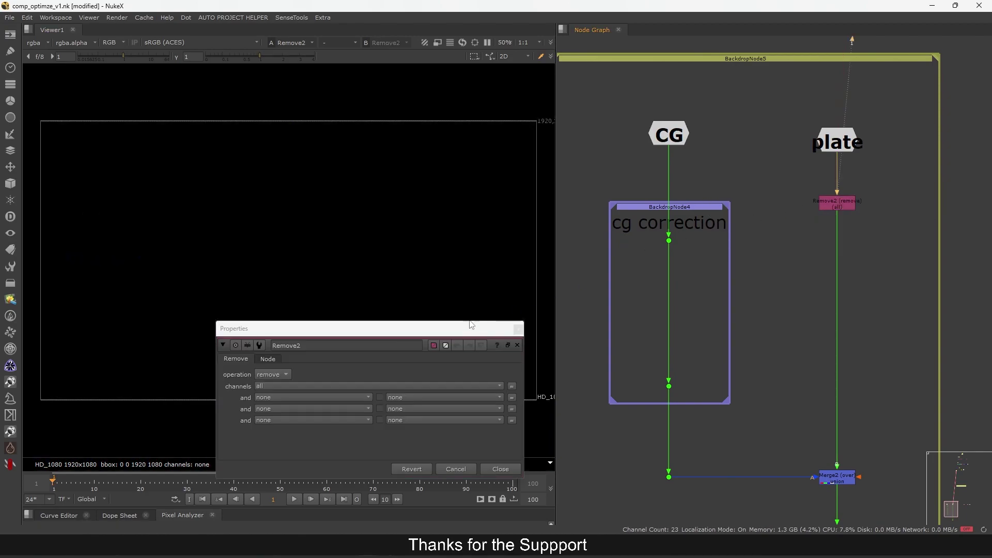
Set the plate's Remove node to keep only the rgb channels, and close its properties
drag(471, 324, 675, 148)
click(479, 210)
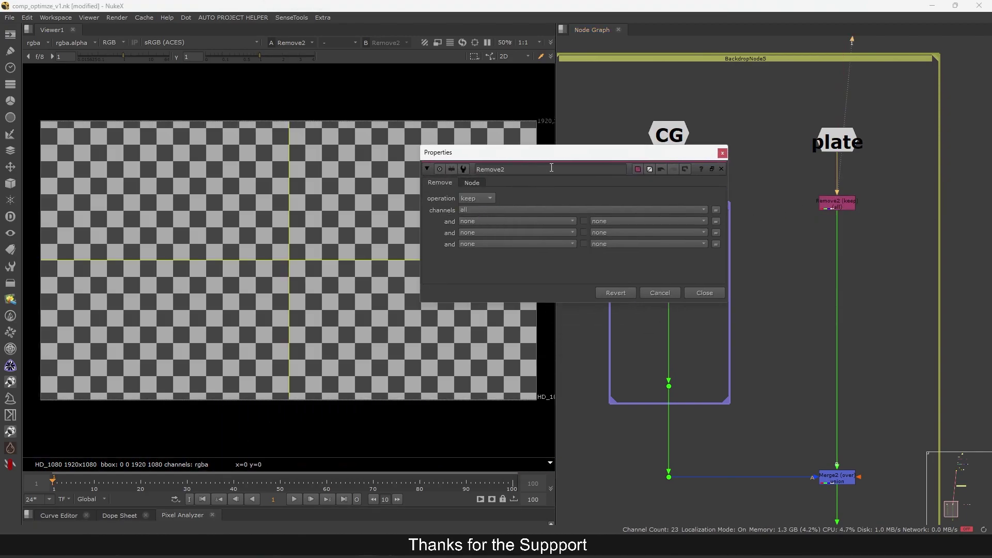
click(454, 210)
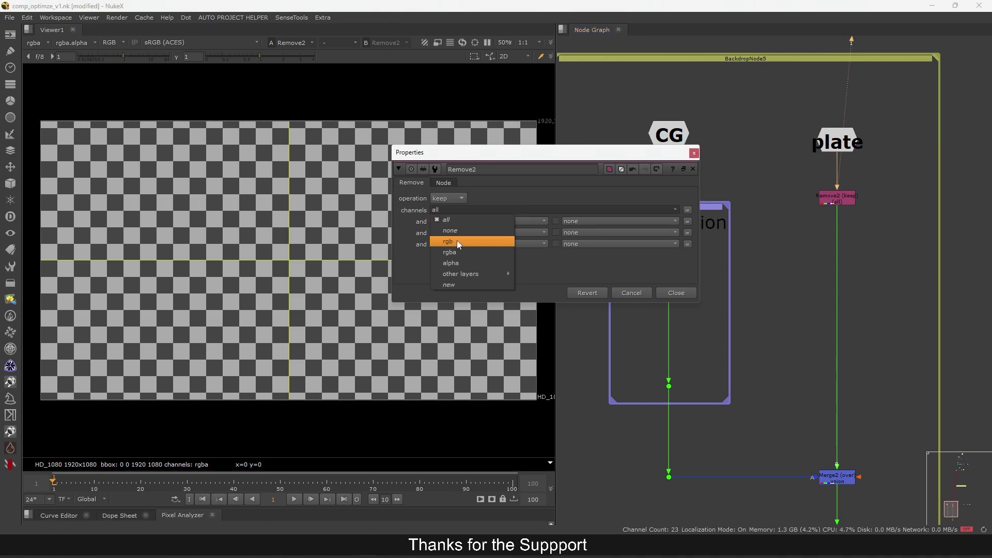
click(457, 240)
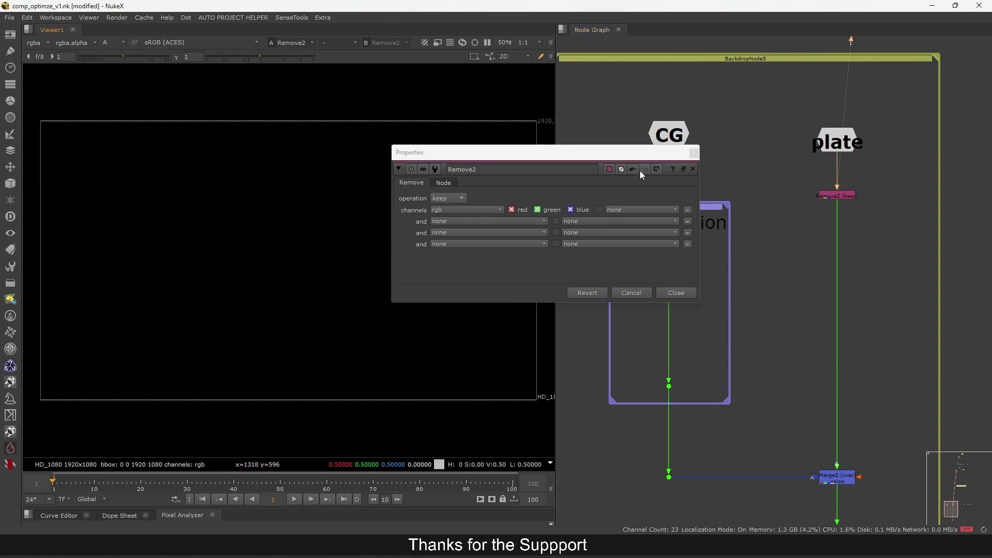
click(694, 153)
Display the CG node in the viewer and check which channel layers it carries
middle_drag(705, 153, 762, 137)
drag(740, 112, 736, 111)
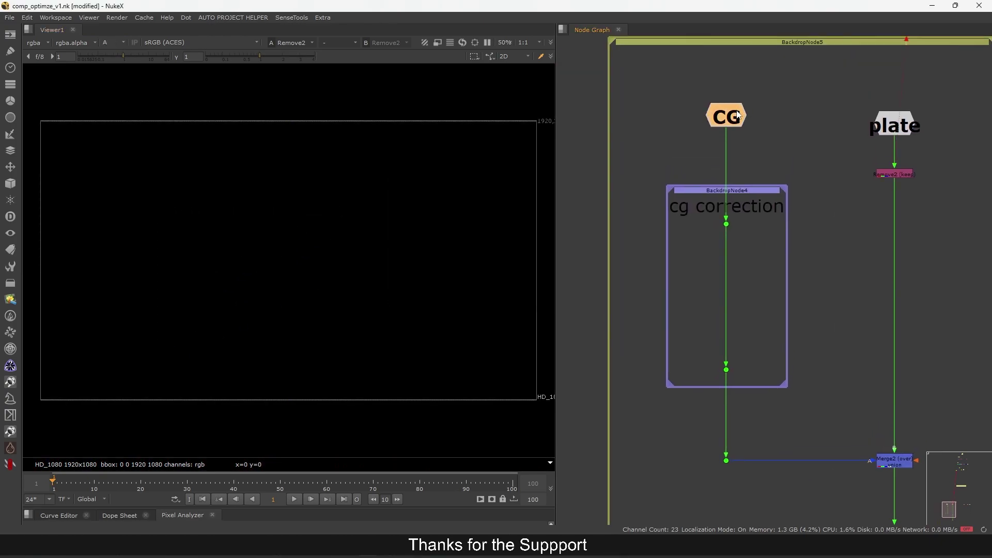
key(1)
click(756, 129)
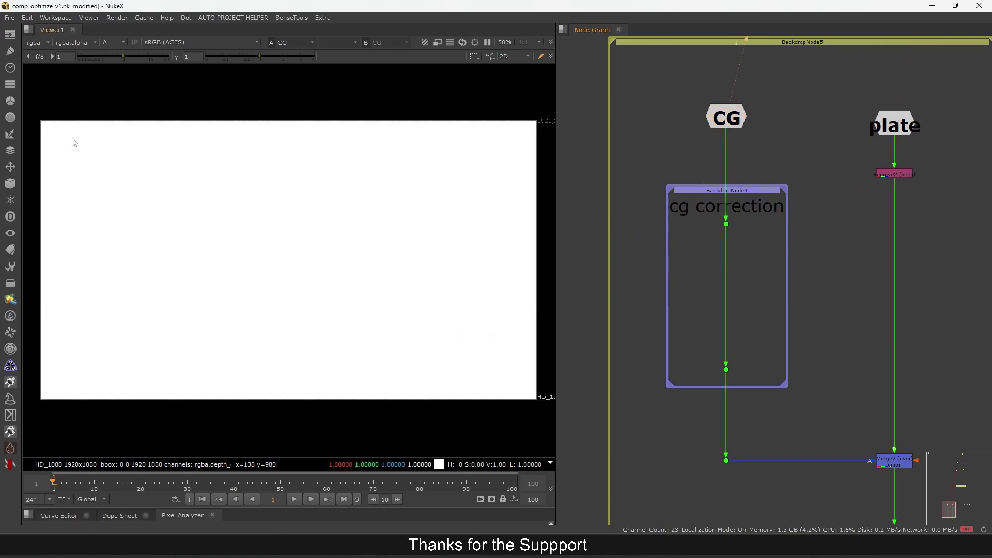
click(35, 43)
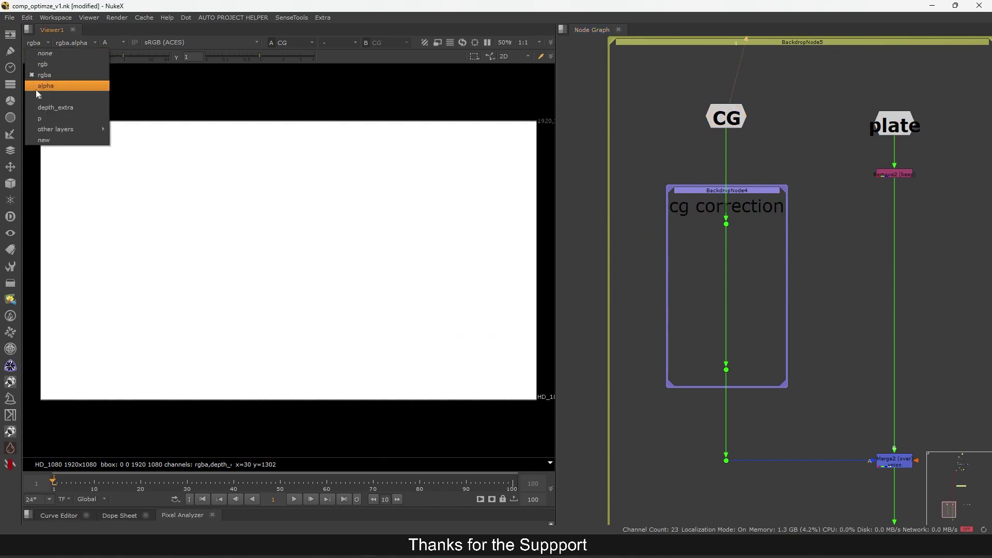
mouse_move(56, 124)
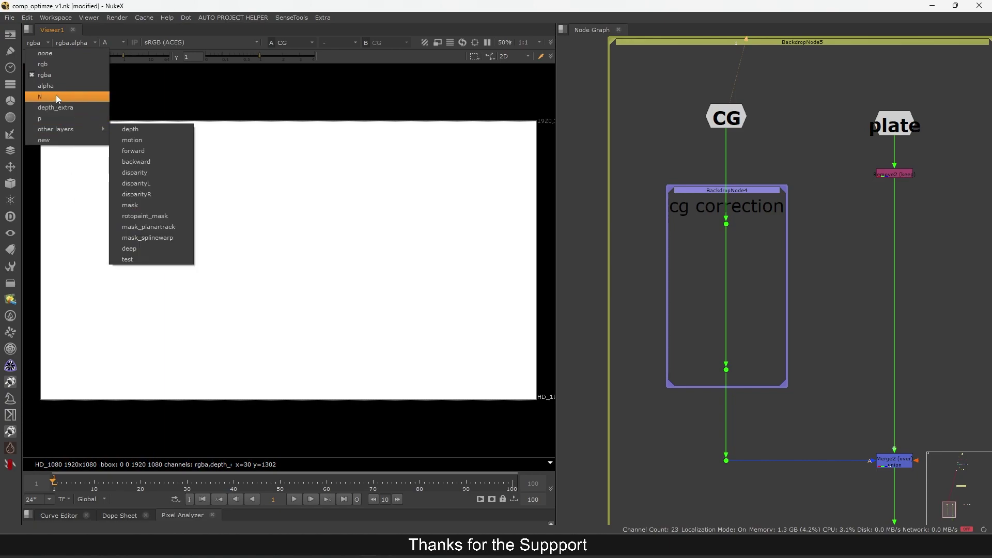
click(50, 193)
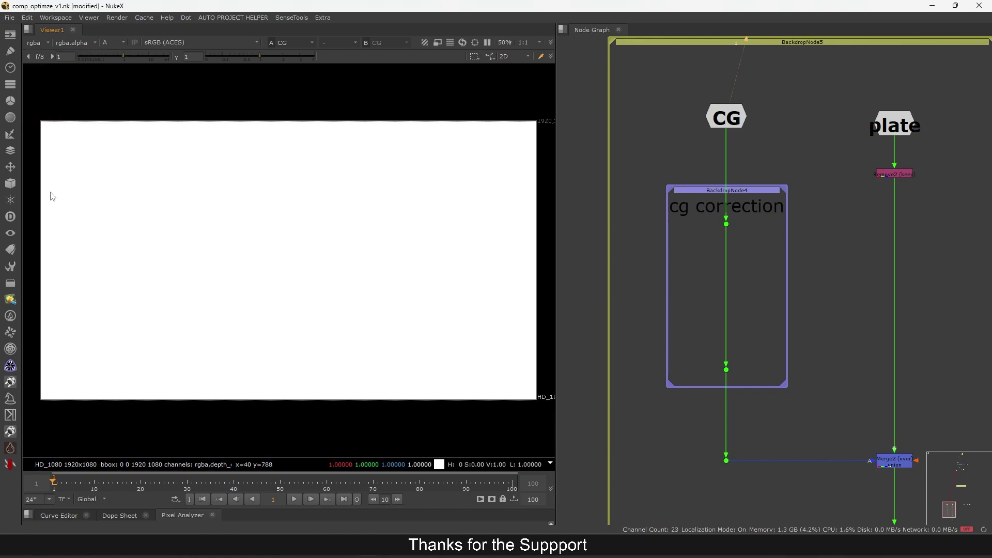
Display the Merge2 node's output in the viewer and check its available channel layers
scroll(774, 203, down, 5)
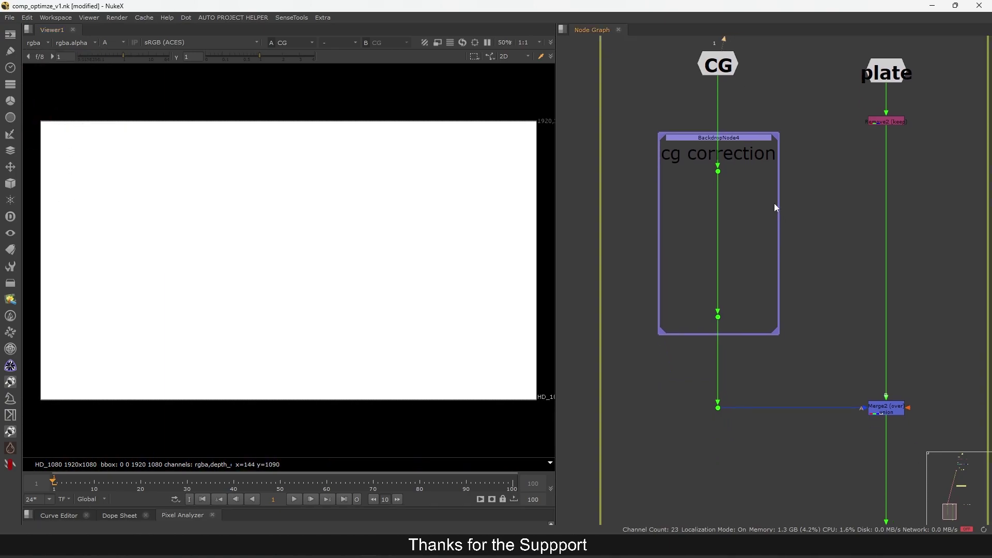
drag(832, 308, 912, 359)
key(1)
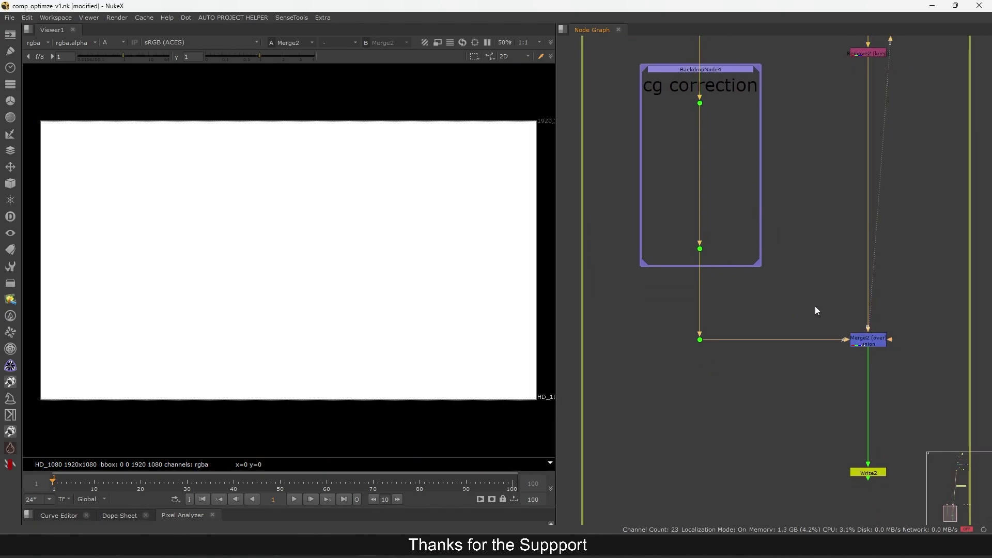
click(36, 44)
mouse_move(49, 93)
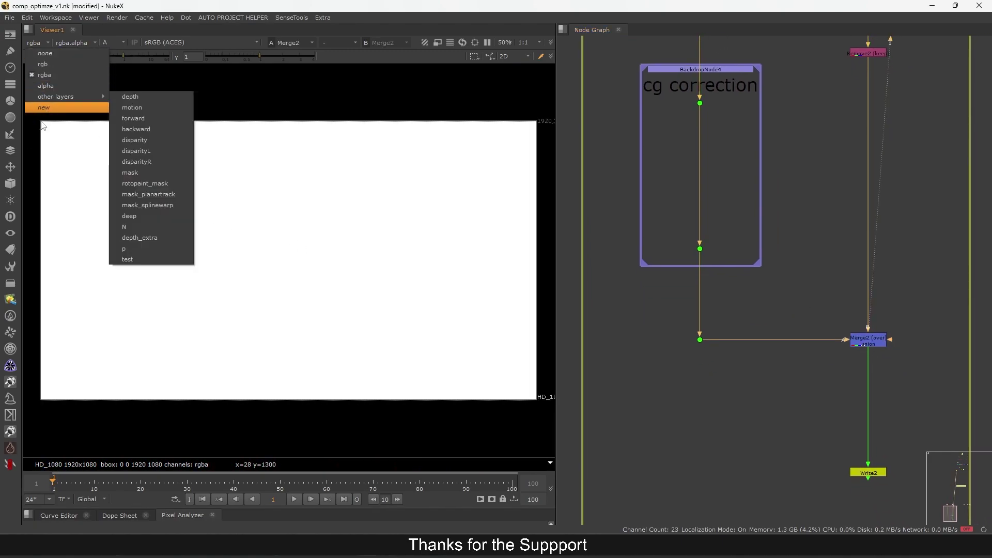
click(44, 145)
Open the Merge2 properties and check the layer options available for also merge
drag(736, 312, 677, 372)
key(1)
drag(871, 341, 873, 341)
key(1)
double_click(874, 341)
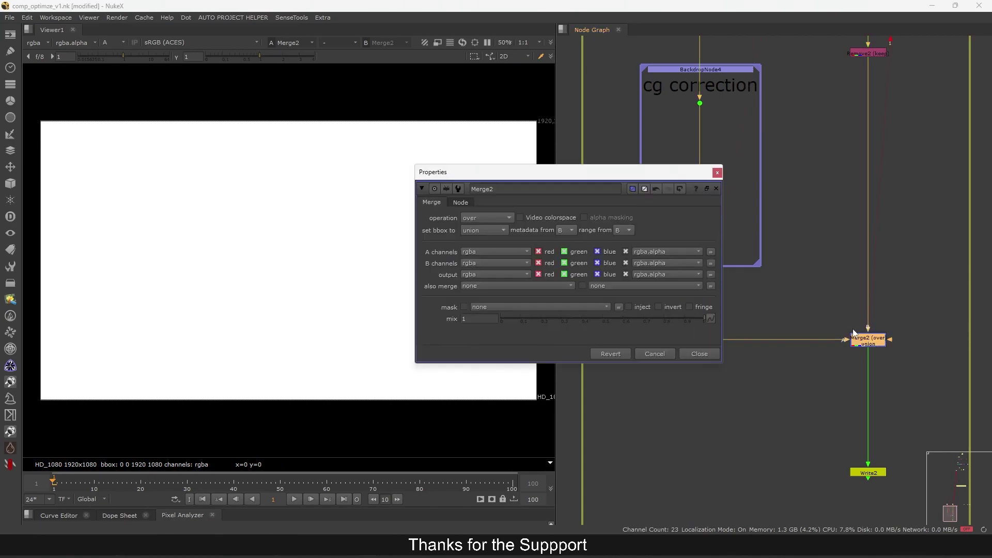
click(502, 249)
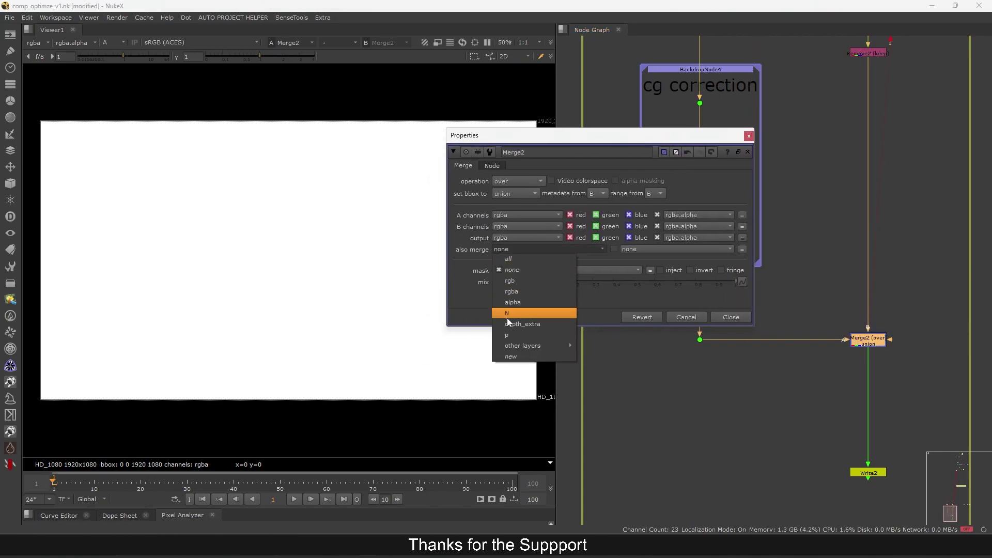
click(467, 288)
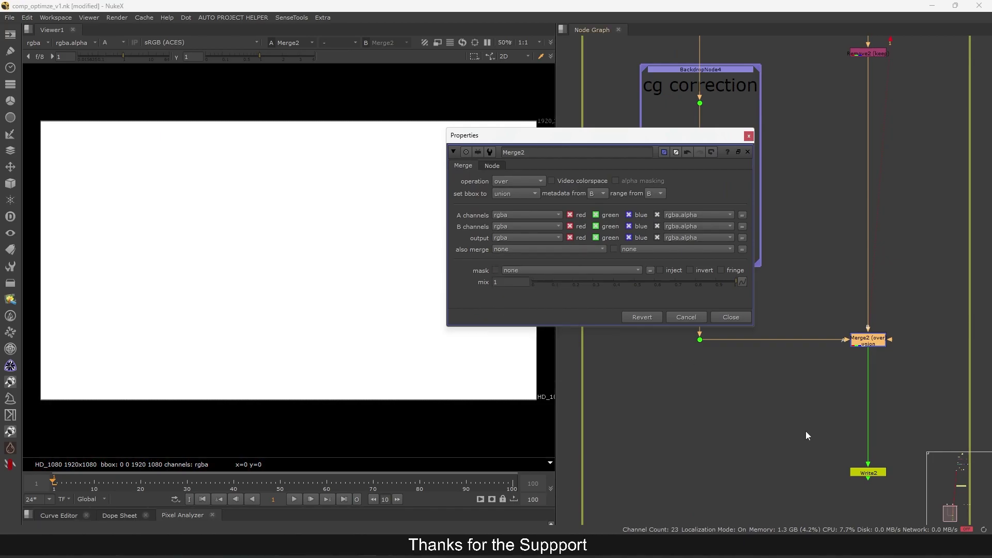
Close the Merge2 properties and display the CG node in the viewer
drag(810, 456, 904, 488)
mouse_move(870, 343)
mouse_down()
mouse_move(861, 336)
mouse_move(866, 356)
mouse_move(817, 390)
mouse_up()
click(797, 245)
scroll(823, 292, down, 3)
click(816, 389)
key(a)
key(a)
drag(769, 289, 696, 335)
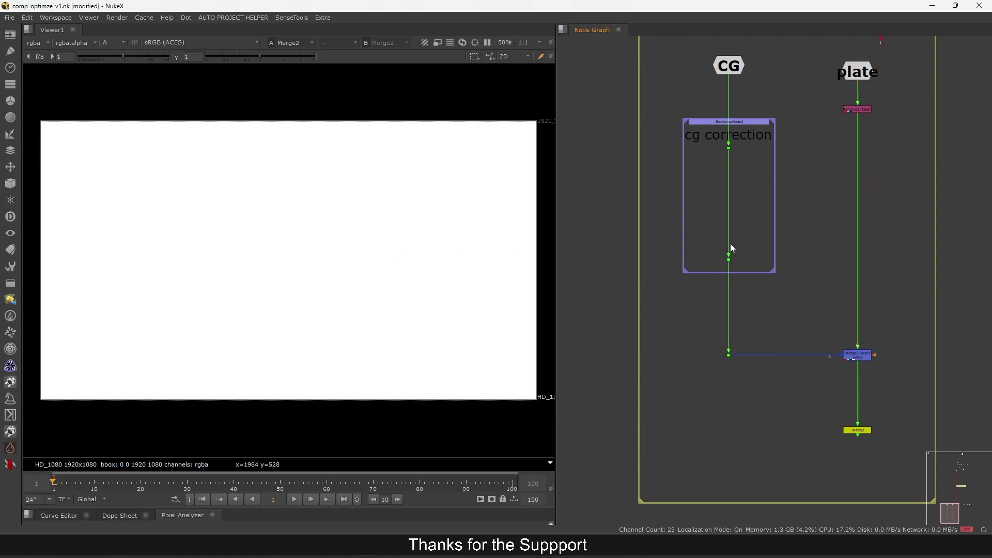
middle_drag(734, 216, 733, 236)
click(733, 90)
key(1)
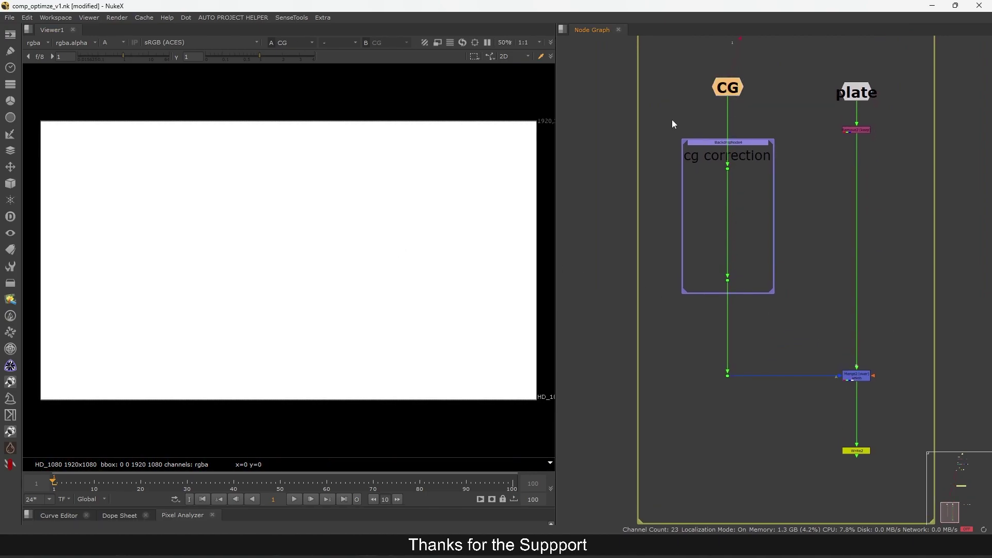
Compare the first dot in the cg correction backdrop with the CG node in the viewer
click(709, 129)
drag(770, 350, 684, 420)
key(1)
scroll(721, 75, up, 2)
click(731, 92)
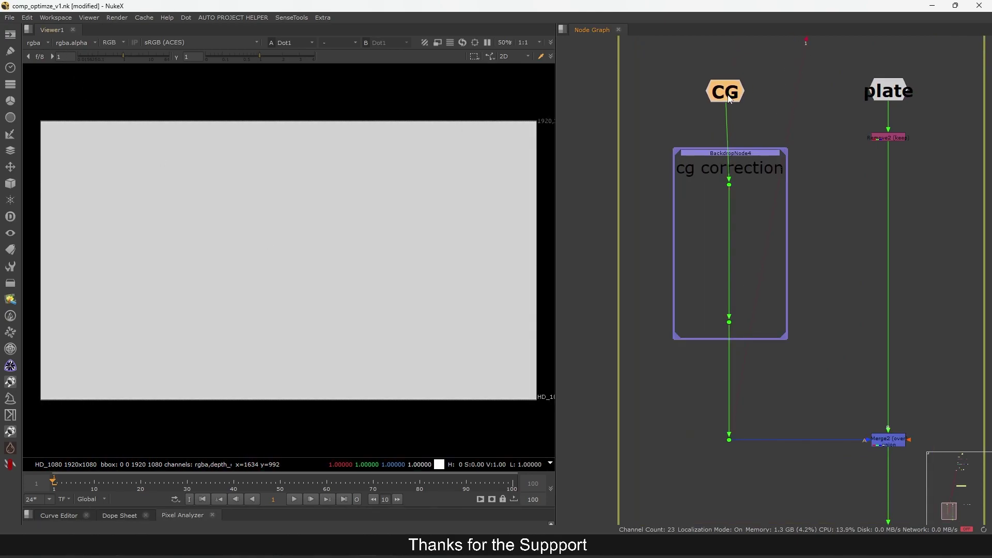
key(1)
Display the last dot of the cg correction backdrop in the viewer and check which channel layers it carries
drag(752, 165, 758, 304)
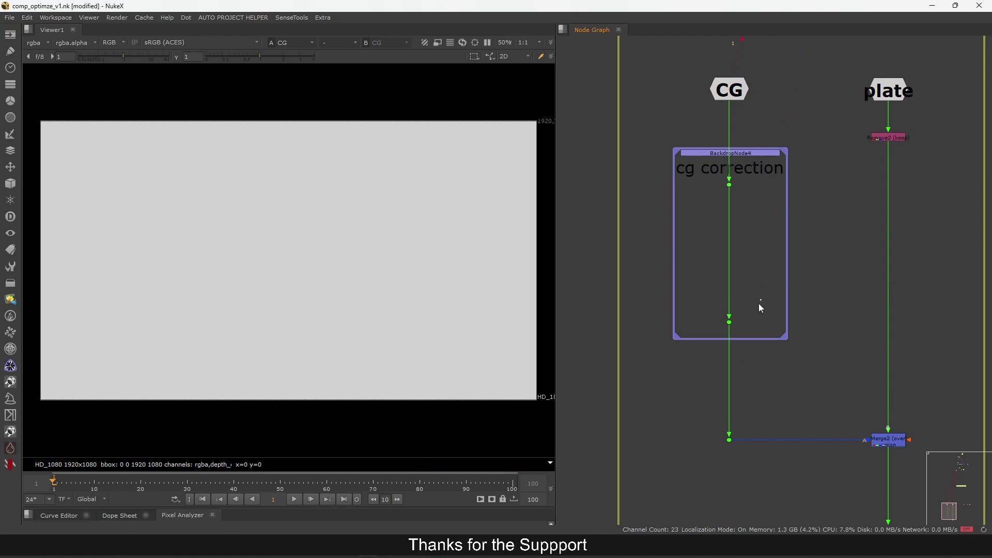
key(1)
click(37, 42)
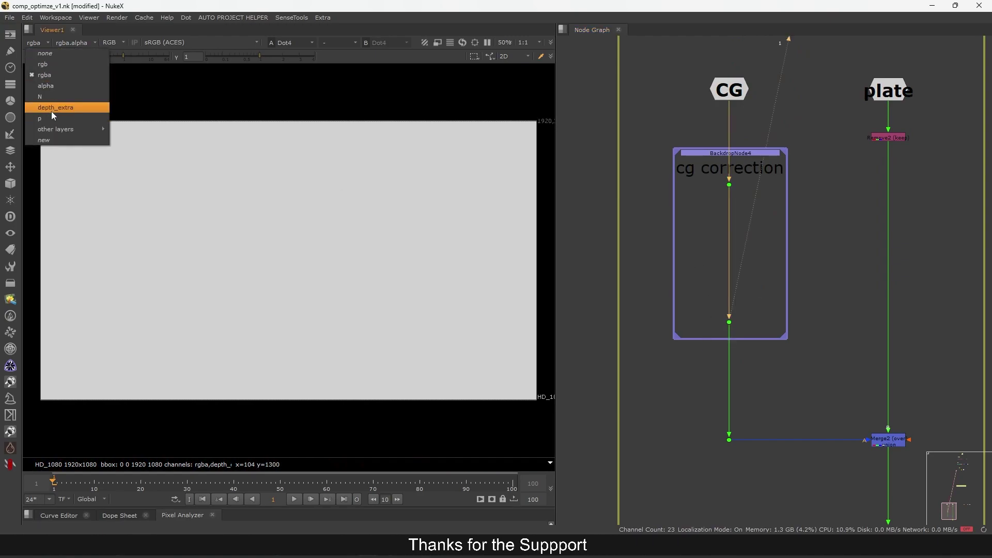
click(61, 189)
middle_drag(717, 135, 717, 141)
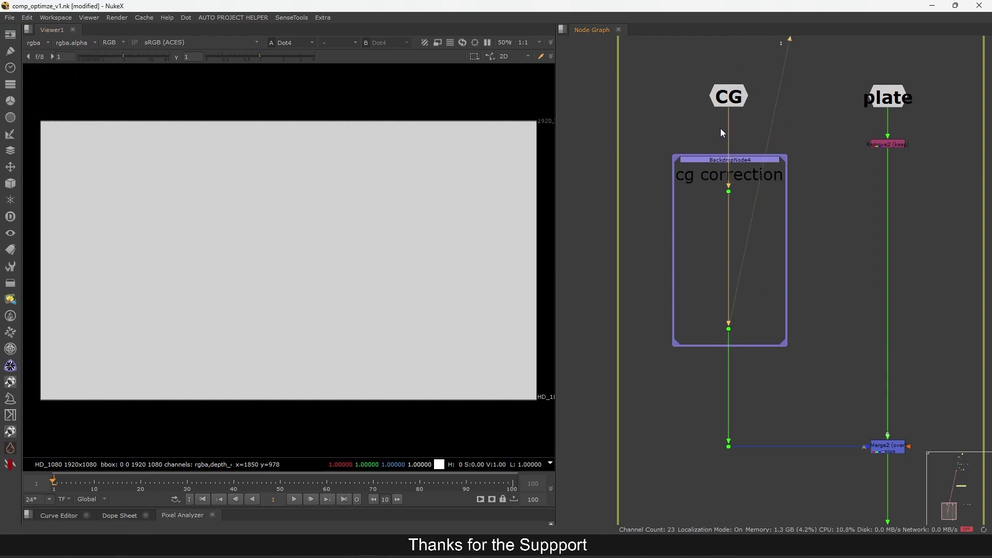
drag(729, 98, 729, 107)
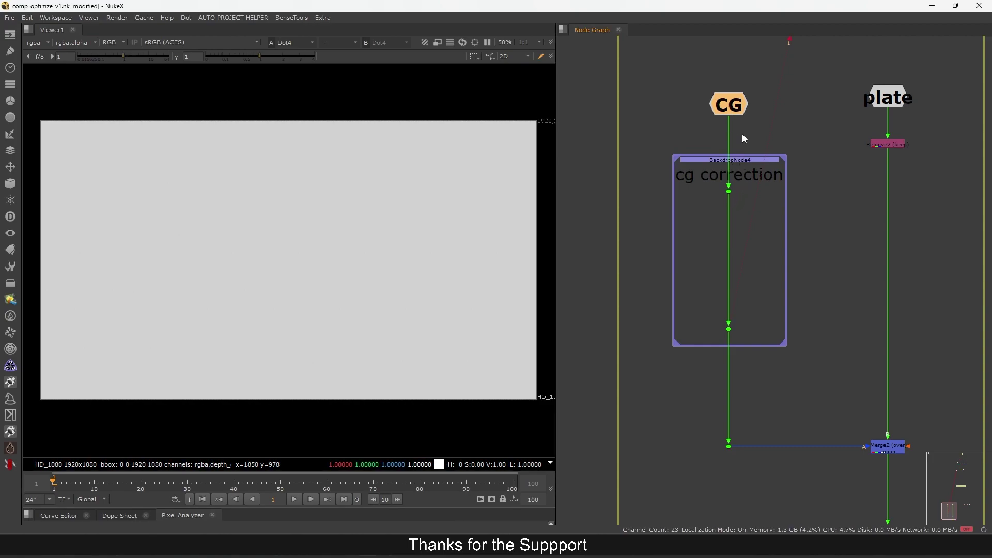
middle_drag(755, 298, 763, 269)
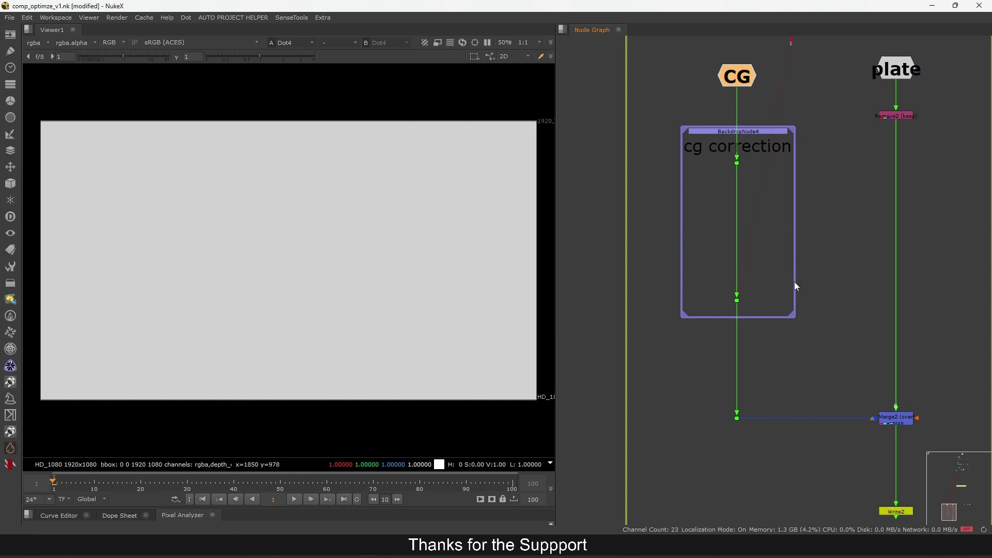
scroll(723, 174, up, 4)
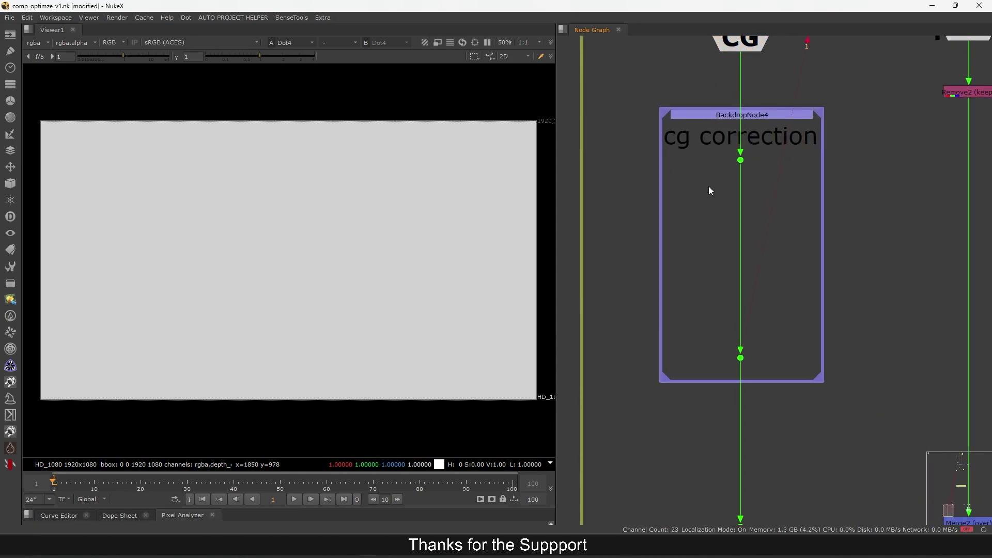
scroll(740, 189, down, 4)
Add a ZDefocus node below the cg correction backdrop, and check the channel layers of the dot being viewed
drag(774, 150, 705, 309)
scroll(729, 349, up, 3)
key(Tab)
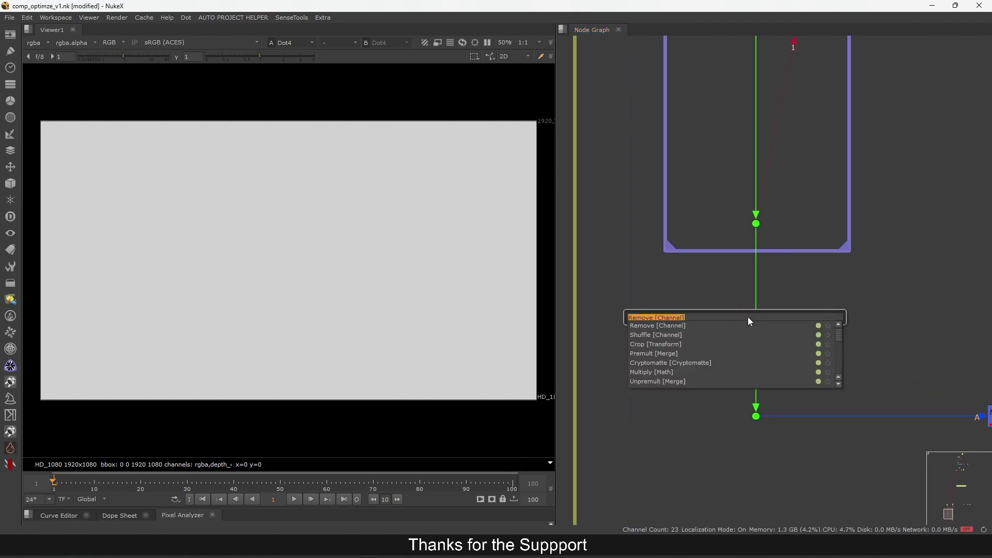
text(zdf)
key(Return)
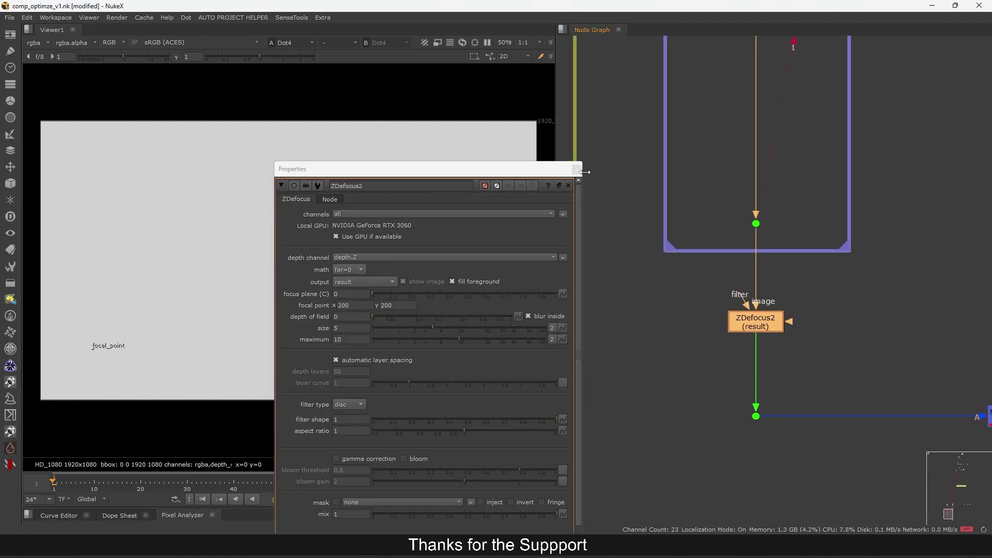
click(577, 166)
click(36, 42)
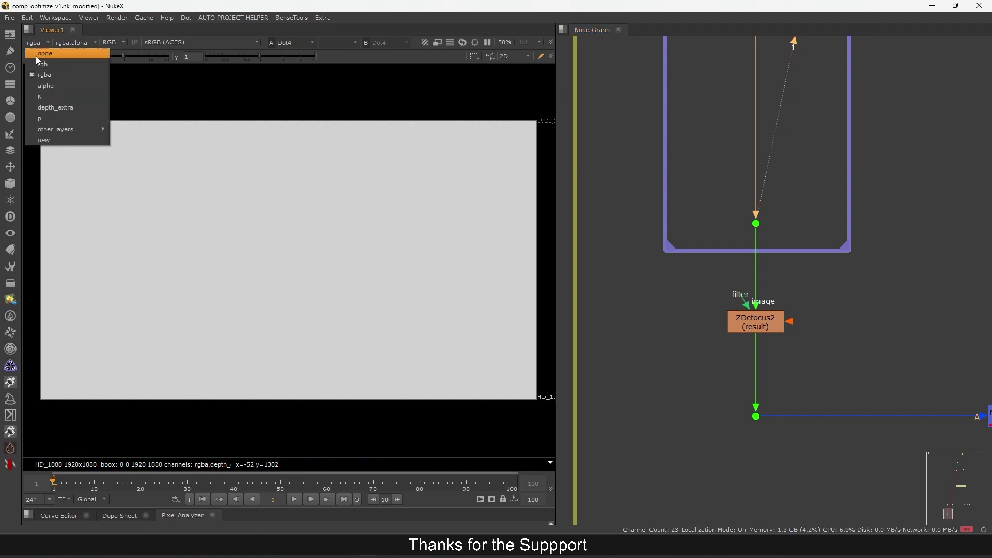
click(41, 191)
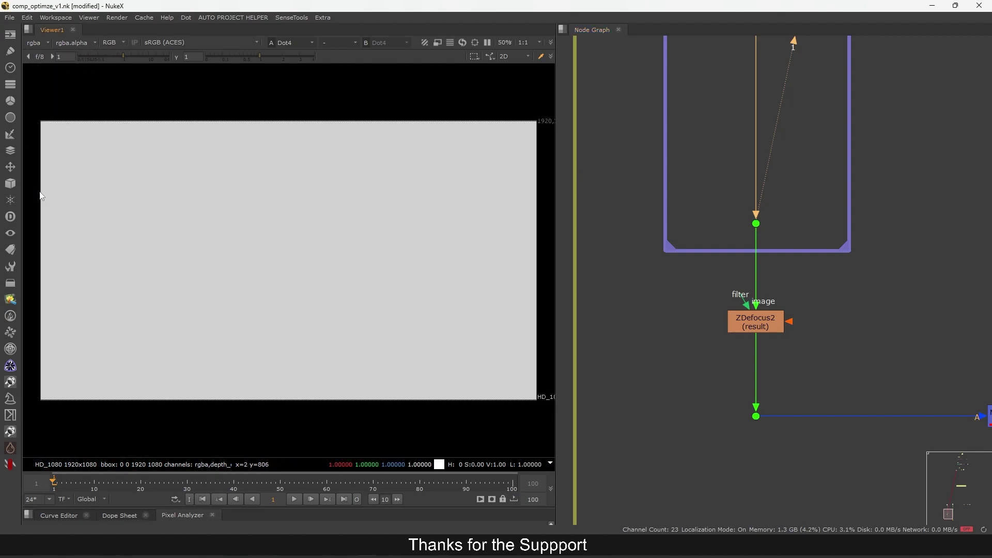
Move the ZDefocus2 node up towards the backdrop, and disable it after displaying it in the viewer
drag(747, 323, 747, 297)
key(1)
click(746, 318)
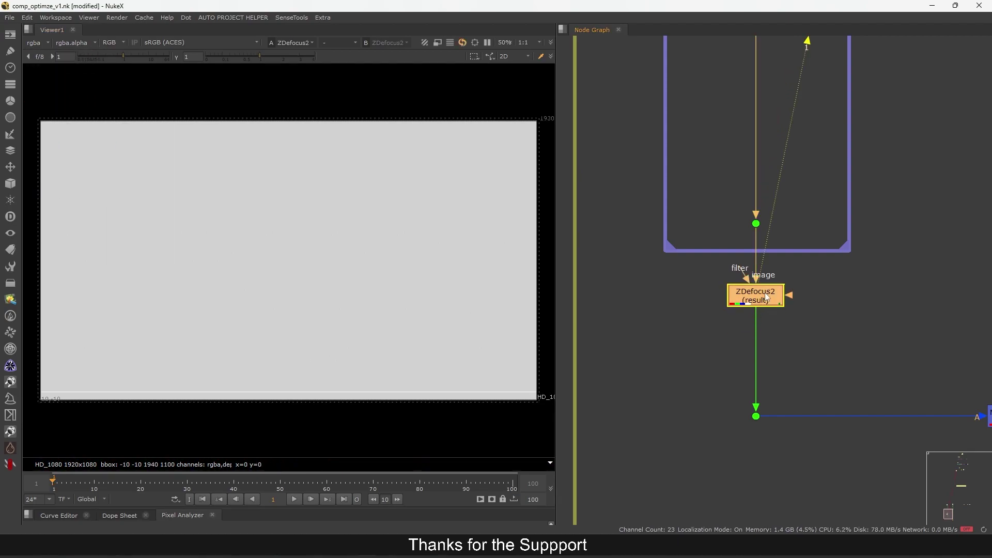
key(d)
Add a Remove node after ZDefocus2, set it to keep only the rgba channels, and close its properties
key(Tab)
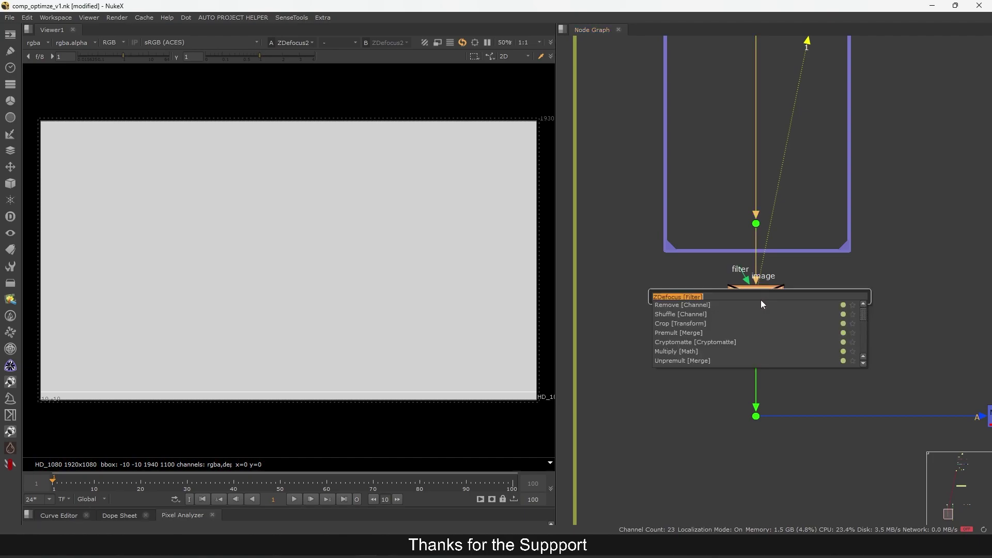
text(remo)
click(680, 305)
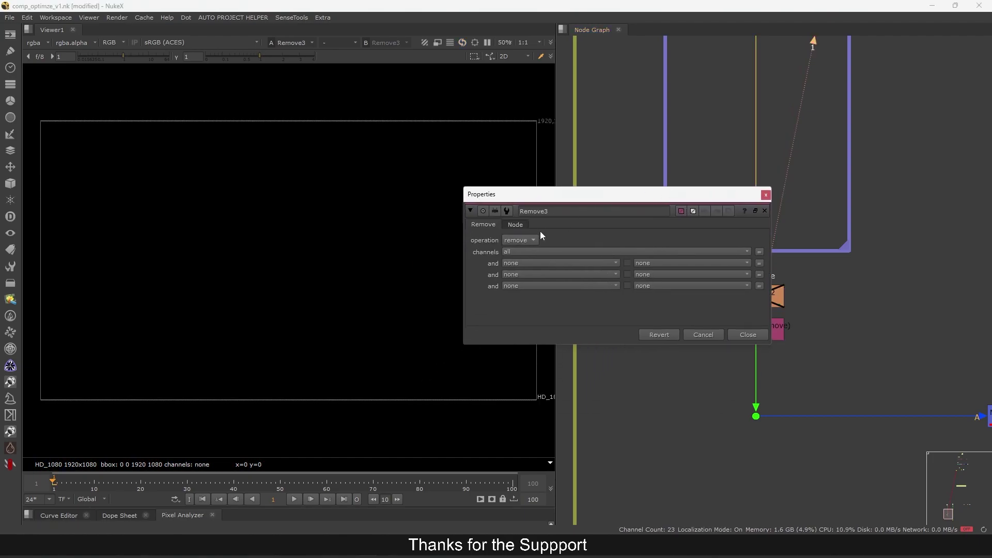
click(520, 240)
click(519, 252)
click(526, 252)
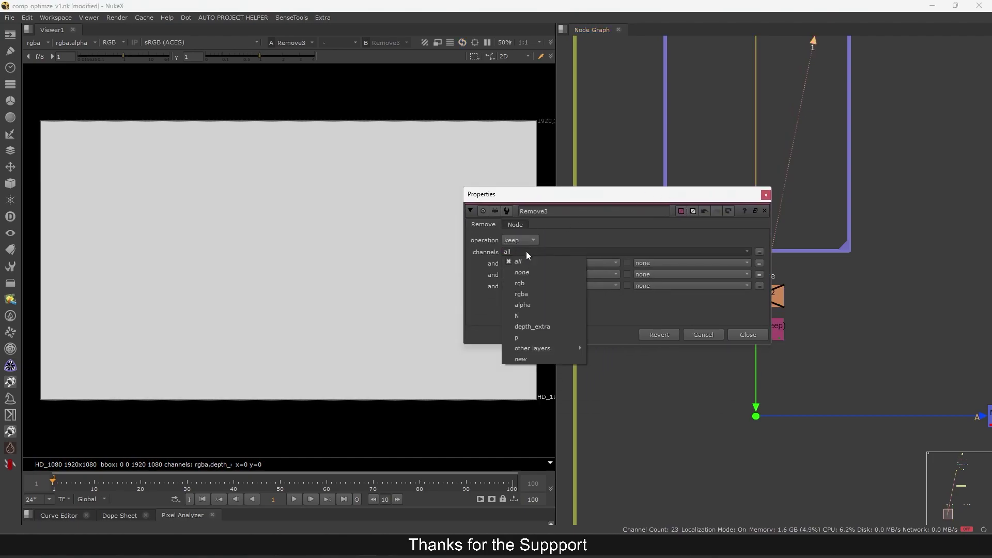
click(528, 290)
click(765, 195)
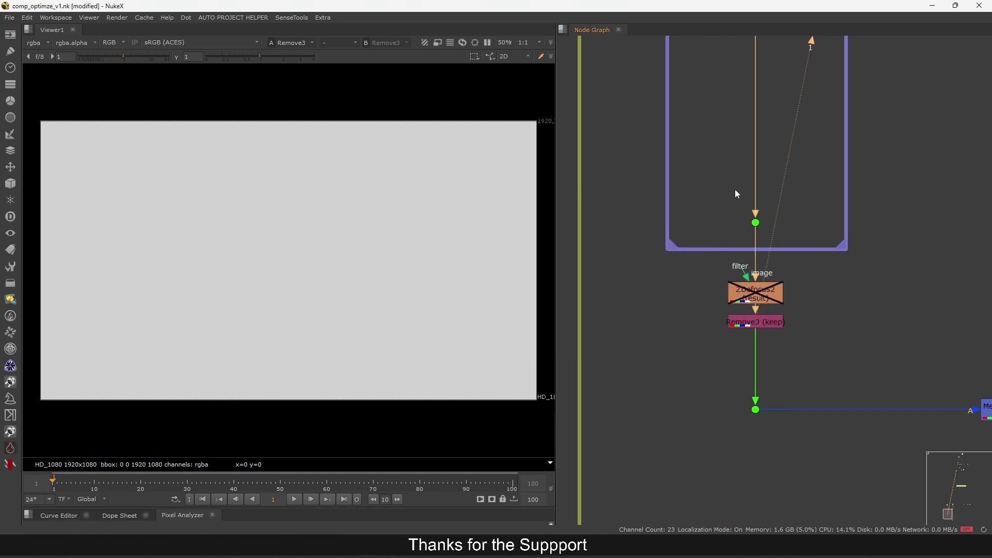
Display the output of the Remove node below ZDefocus2 in the viewer
scroll(735, 190, down, 3)
scroll(742, 258, up, 3)
drag(747, 290, 743, 276)
click(739, 329)
key(1)
Display the Merge2 output in the viewer and move the end of the CG branch and the merge lower in the graph
middle_drag(821, 338, 729, 330)
drag(760, 282, 904, 342)
key(1)
drag(843, 323, 593, 355)
middle_drag(593, 354, 602, 355)
drag(851, 327, 851, 347)
Insert a dot on the pipe below Remove3 and label it "precomp"
ctrl+click(656, 303)
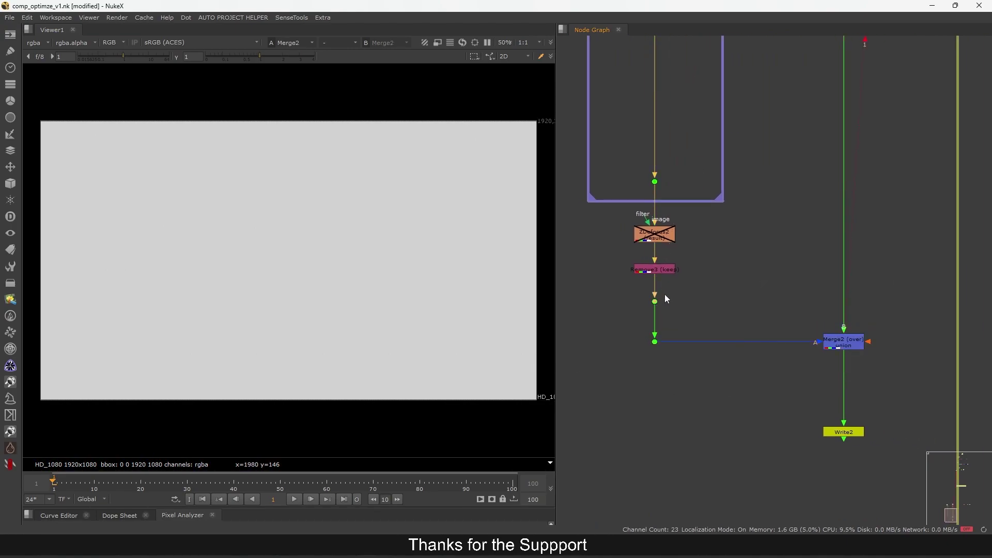
middle_drag(665, 294, 699, 285)
drag(707, 279, 644, 311)
key(1)
scroll(715, 277, up, 2)
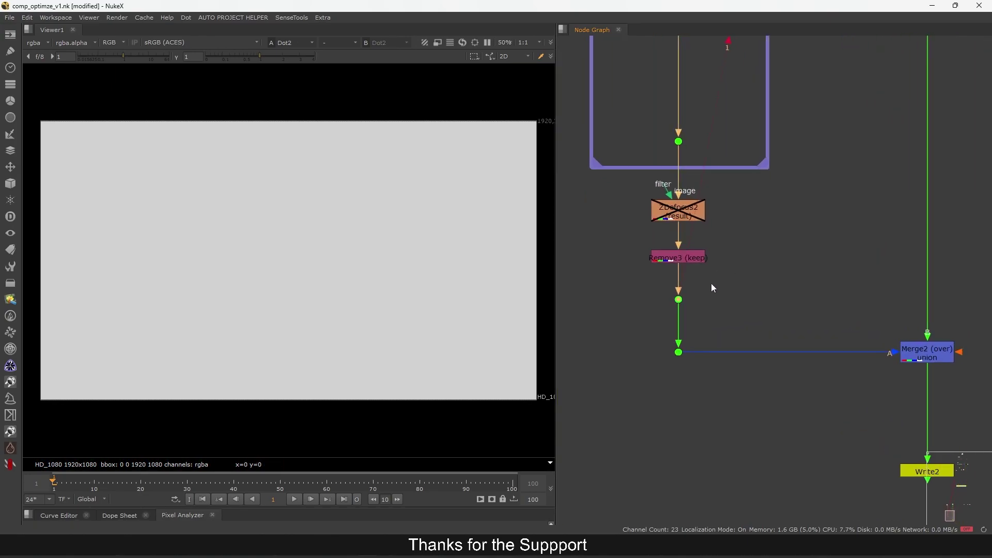
double_click(679, 301)
text(precom)
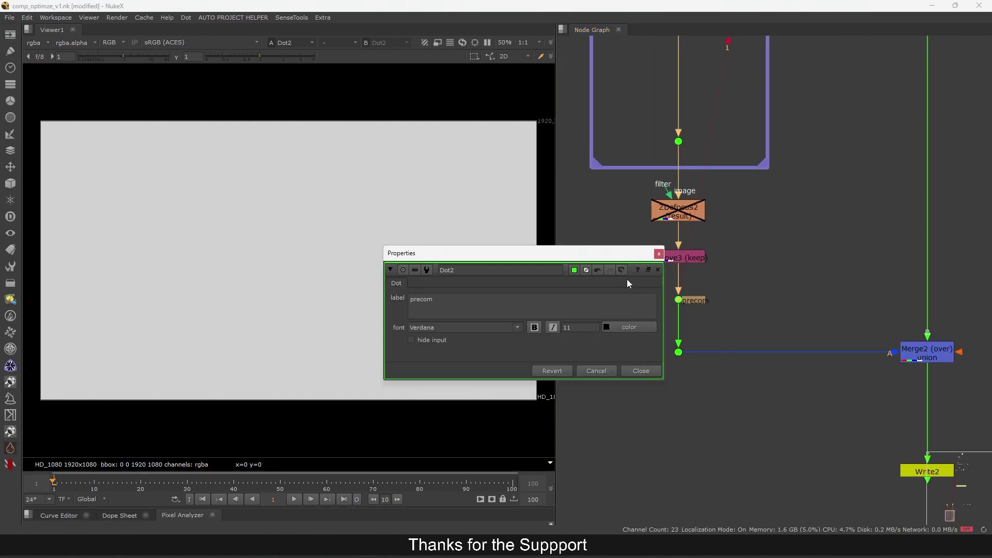
click(641, 371)
Move the corner dot, Merge2 and Write2 down together to make room below the precomp dot
scroll(663, 360, down, 3)
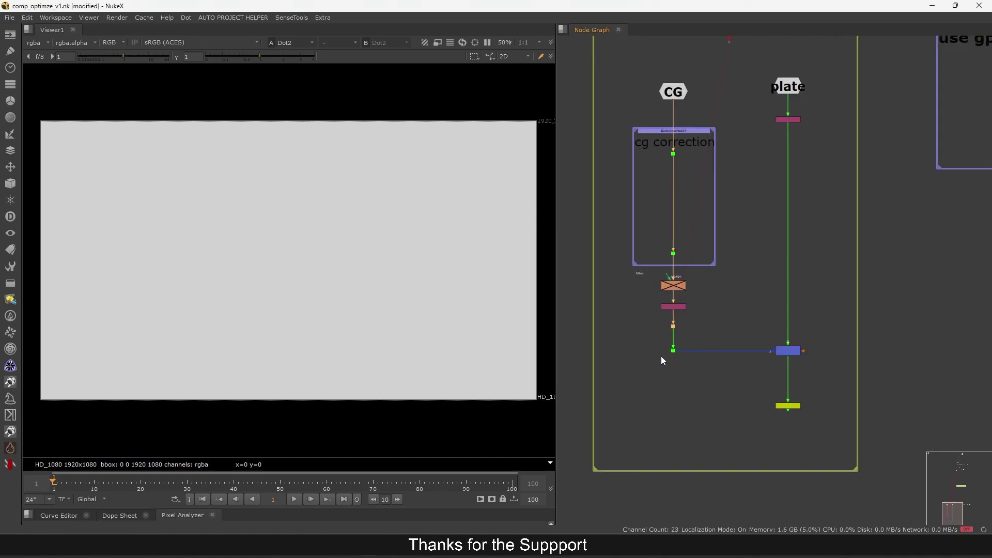
drag(658, 343, 812, 415)
drag(791, 356, 791, 374)
scroll(705, 334, up, 1)
scroll(724, 301, up, 1)
click(697, 313)
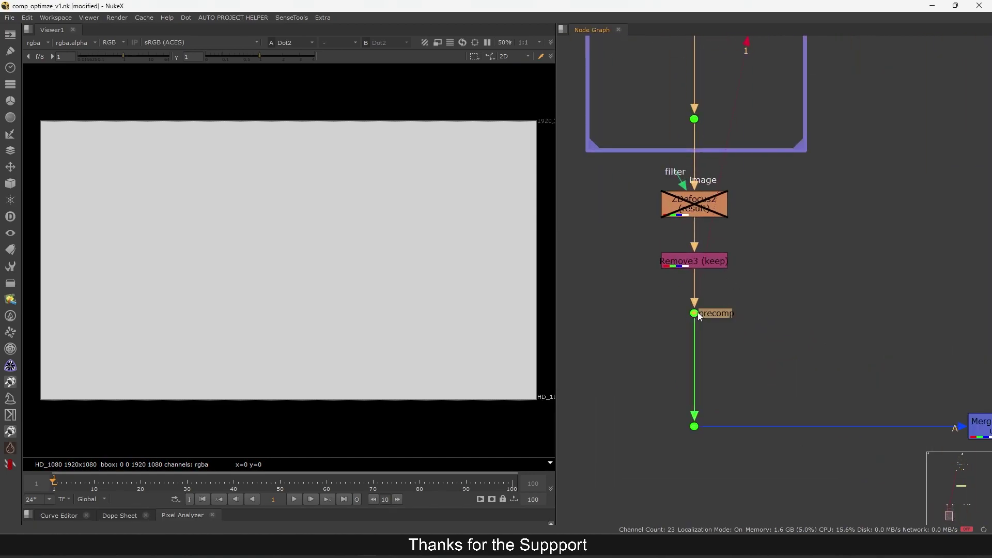
Display Remove3 in the viewer, add the N layer to the channels it keeps, and close its properties
double_click(697, 267)
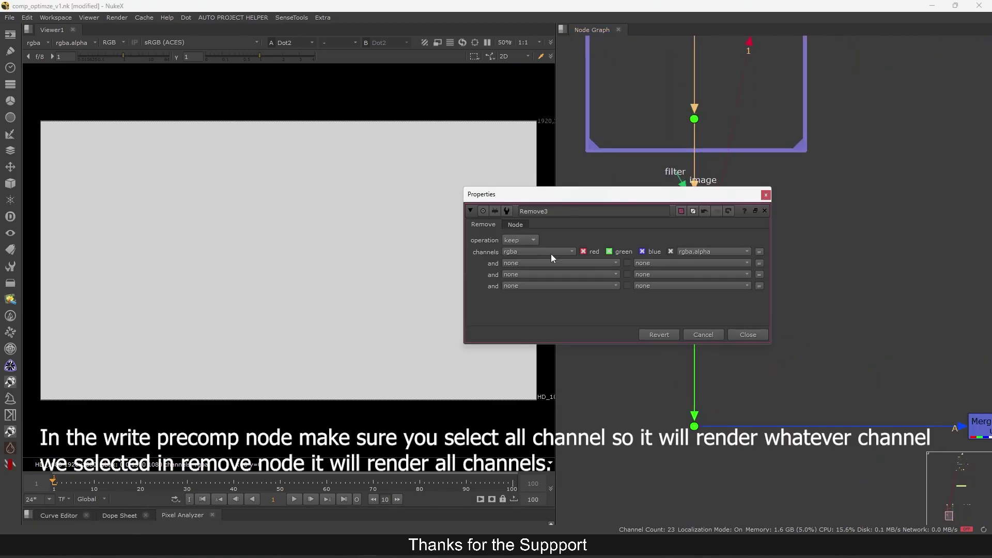
drag(590, 196, 537, 184)
middle_drag(796, 225, 907, 178)
key(1)
click(784, 197)
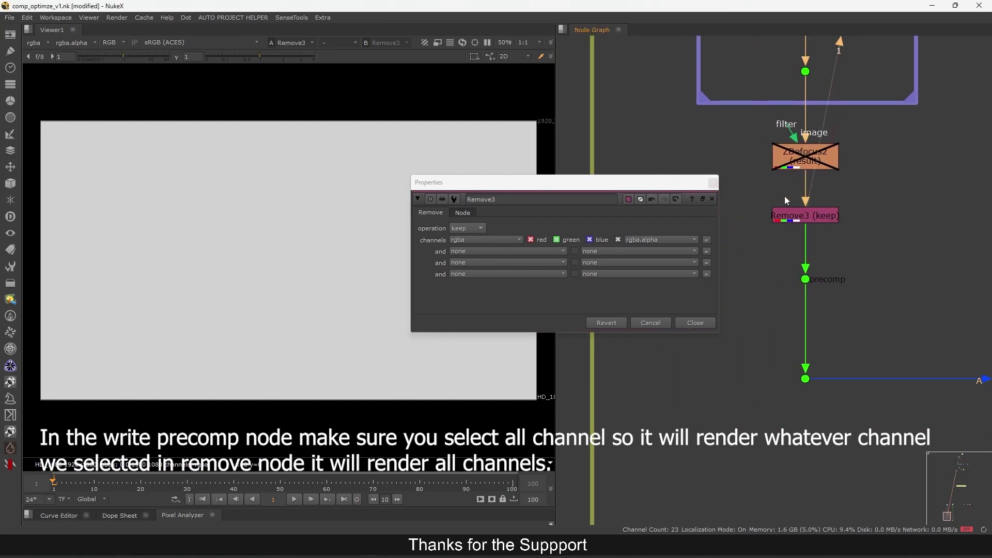
drag(559, 182, 568, 165)
click(479, 234)
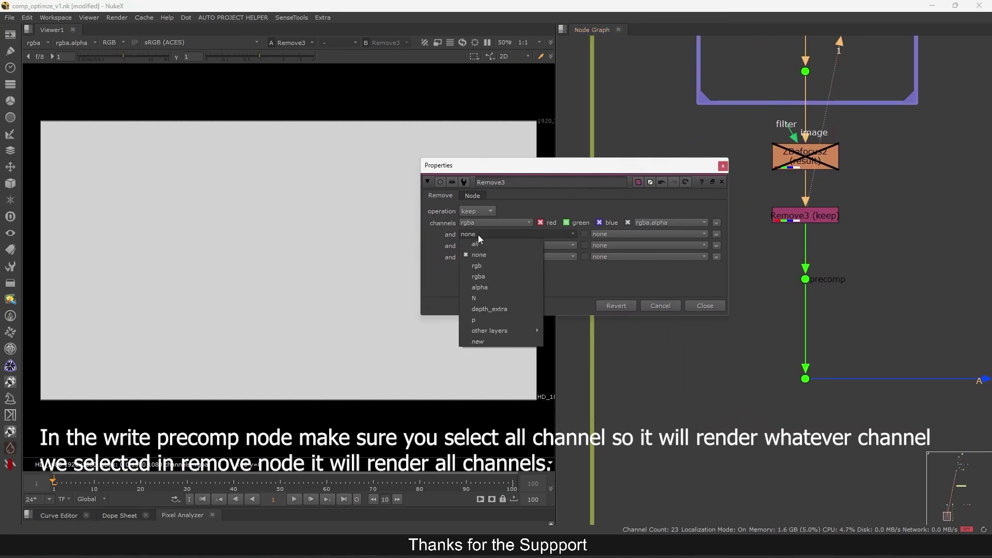
click(483, 298)
click(723, 166)
Review the node layout of the CG and plate branches down to Merge2 and Write2
middle_drag(802, 220, 766, 256)
drag(766, 255, 765, 264)
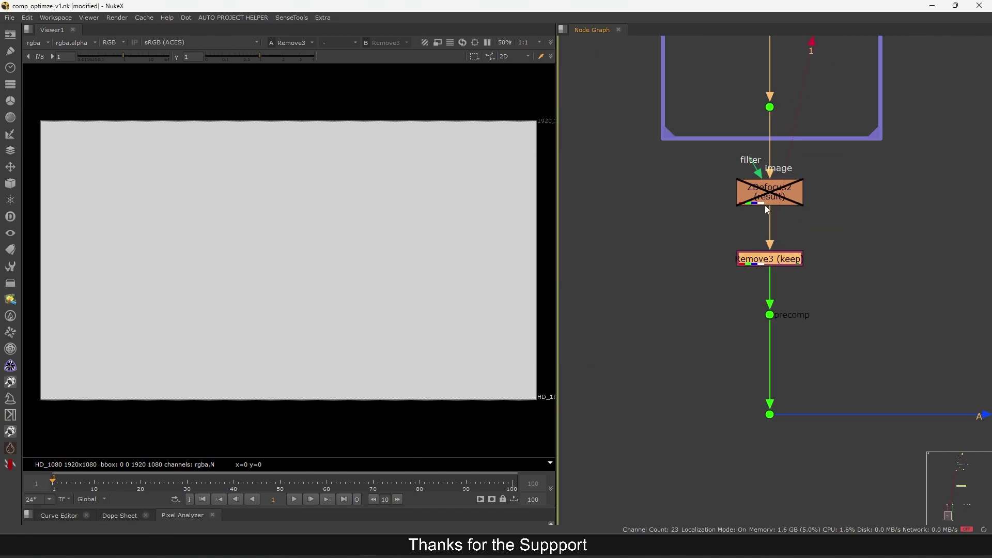
scroll(745, 235, down, 2)
click(724, 289)
scroll(716, 320, down, 3)
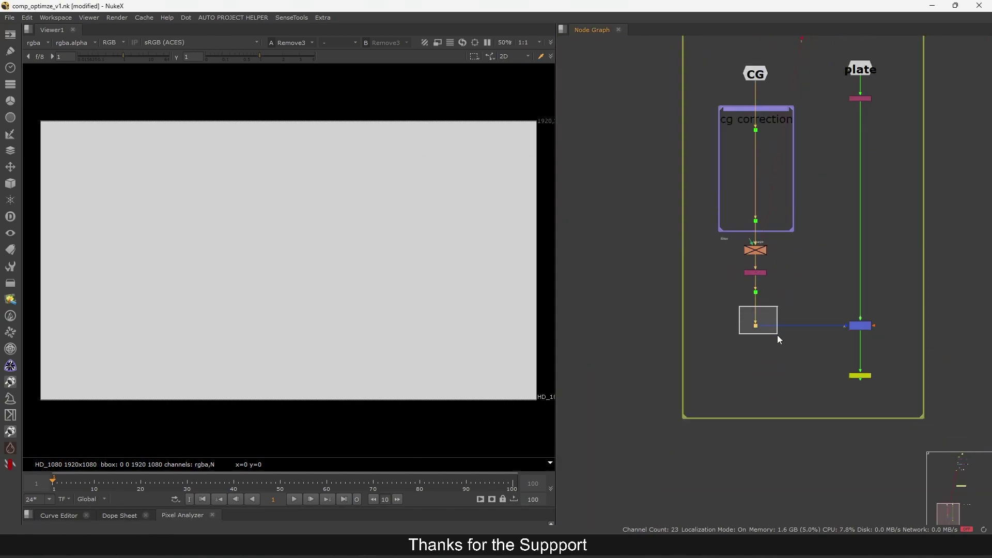
drag(777, 335, 778, 335)
middle_drag(868, 331, 845, 326)
drag(879, 294, 822, 375)
drag(840, 323, 840, 325)
drag(838, 371, 837, 374)
middle_drag(807, 389, 809, 363)
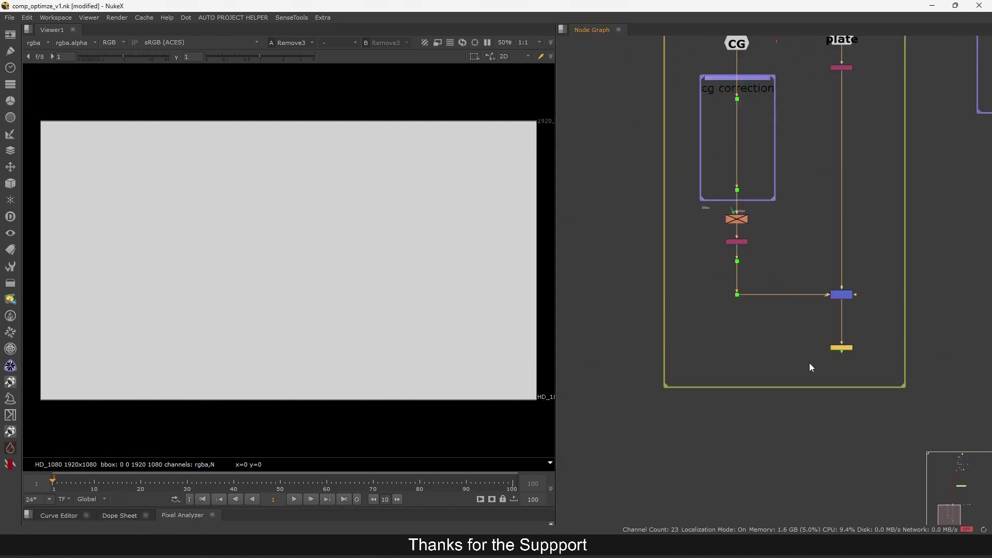
scroll(810, 363, down, 2)
middle_drag(826, 284, 803, 345)
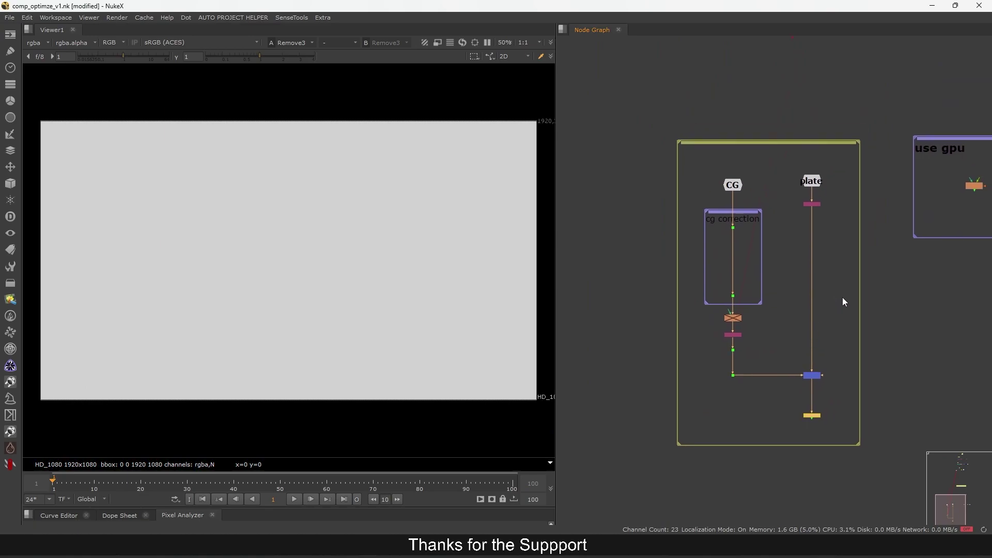
middle_drag(860, 275, 822, 265)
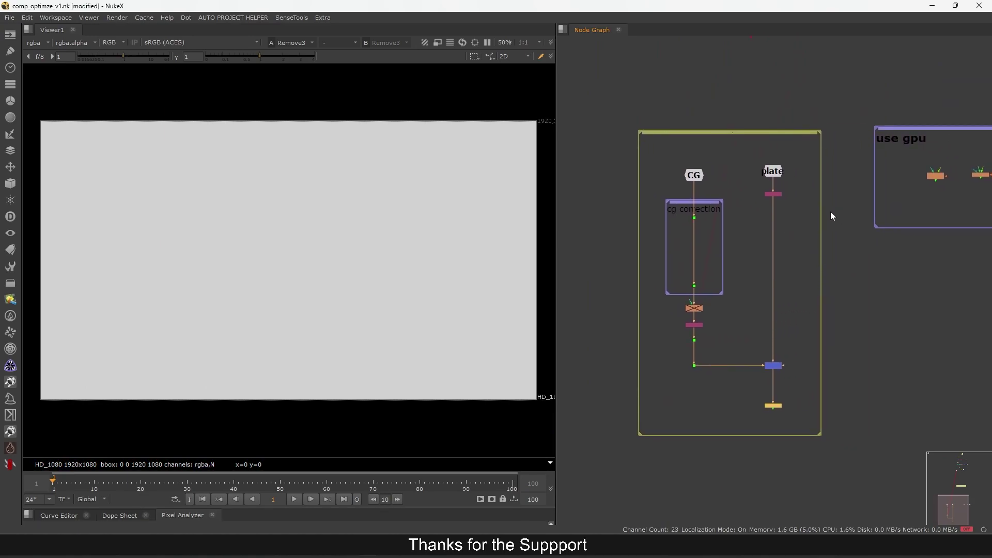
scroll(802, 234, up, 3)
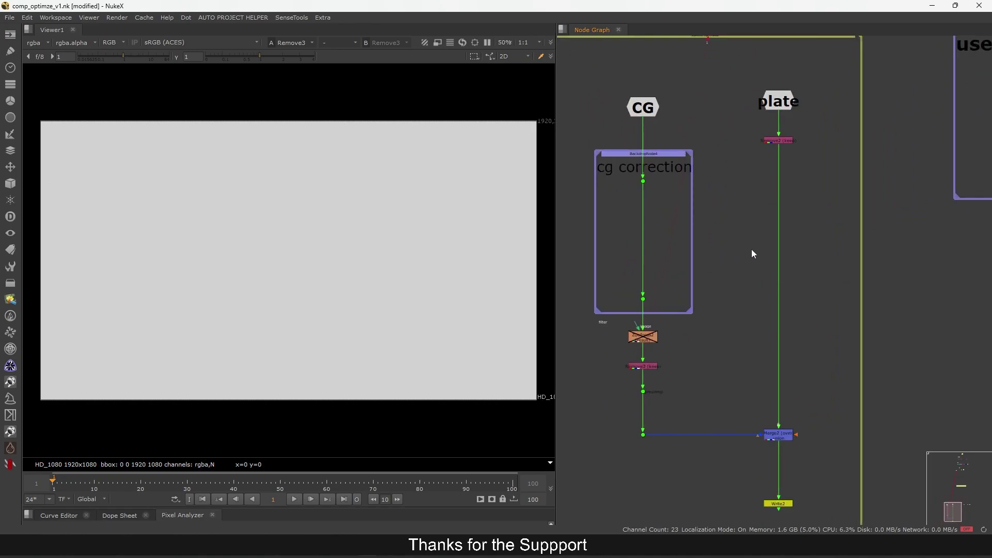
drag(745, 261, 751, 279)
middle_drag(753, 282, 800, 244)
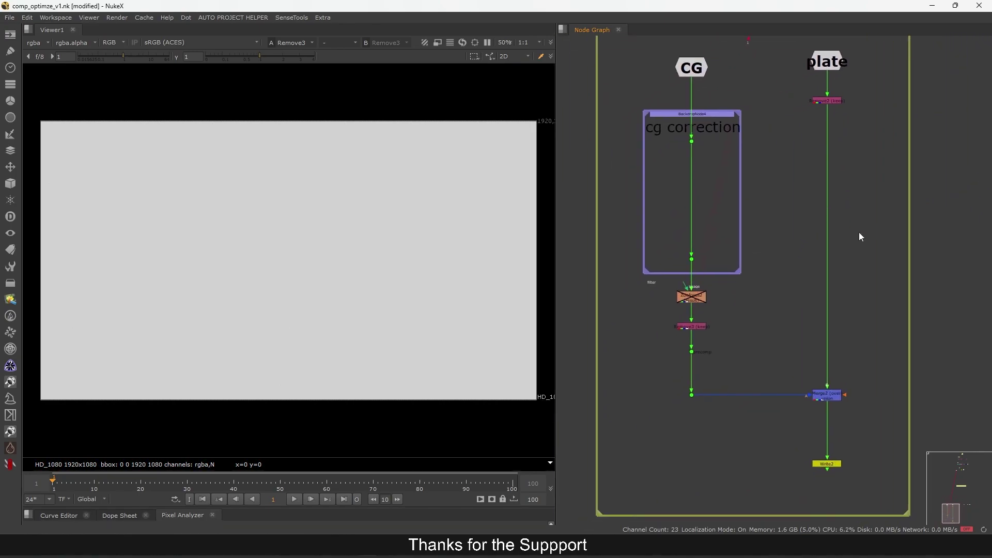
Move the Remove3 and ZDefocus2 nodes slightly closer together
scroll(702, 326, up, 3)
drag(699, 320, 702, 308)
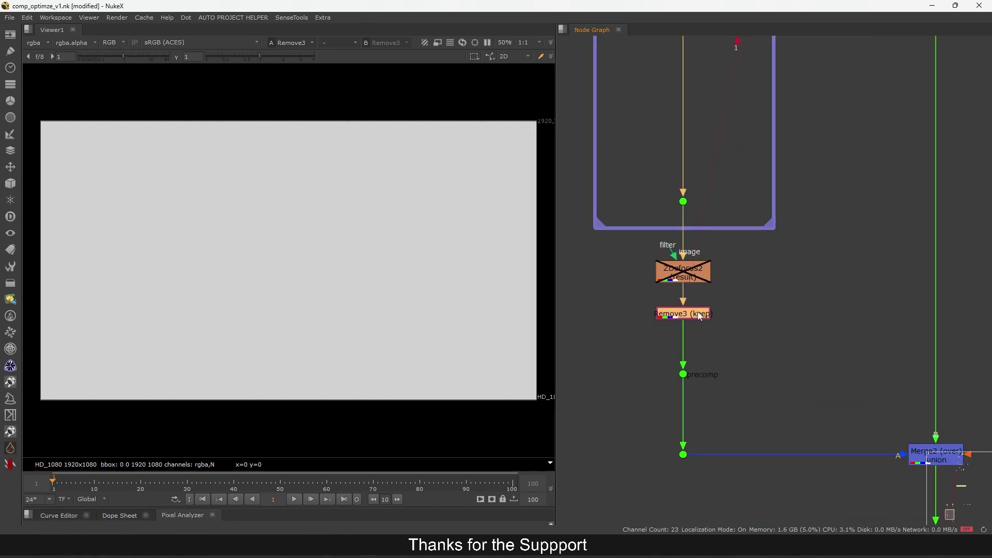
middle_drag(706, 310, 719, 297)
drag(697, 261, 702, 266)
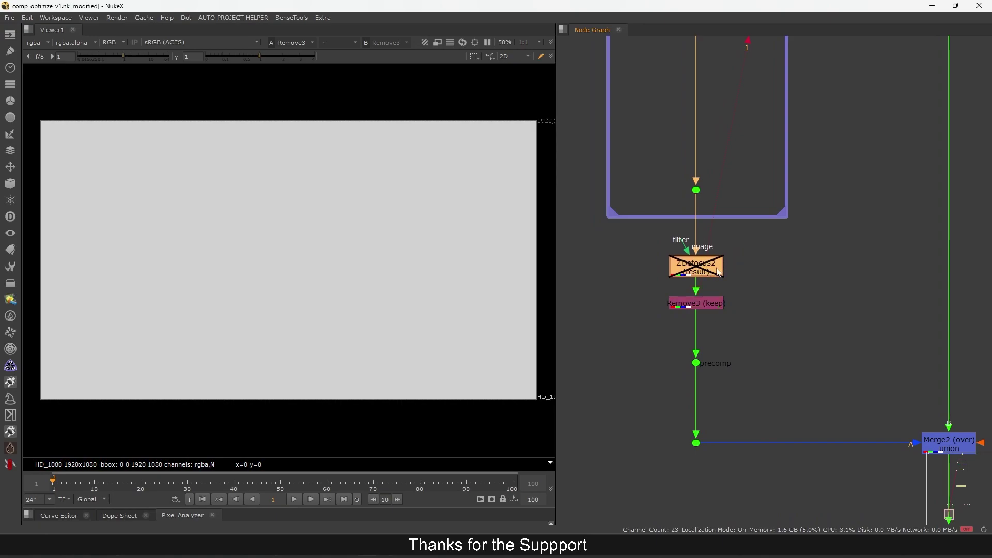
Nudge the Remove3 node below ZDefocus2 slightly and save the script
drag(697, 301, 699, 306)
scroll(739, 305, down, 4)
middle_drag(739, 305, 668, 375)
click(895, 311)
key(ctrl+s)
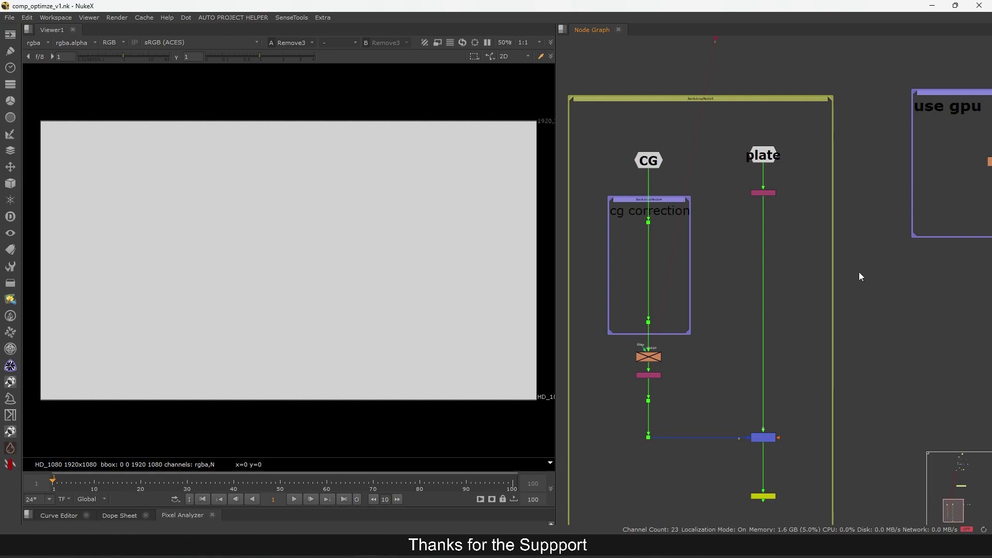
Display the CG source and the precomp dot in the viewer to compare their channels, and review the whole CG branch
middle_drag(775, 341, 842, 274)
click(715, 101)
key(1)
scroll(731, 325, up, 2)
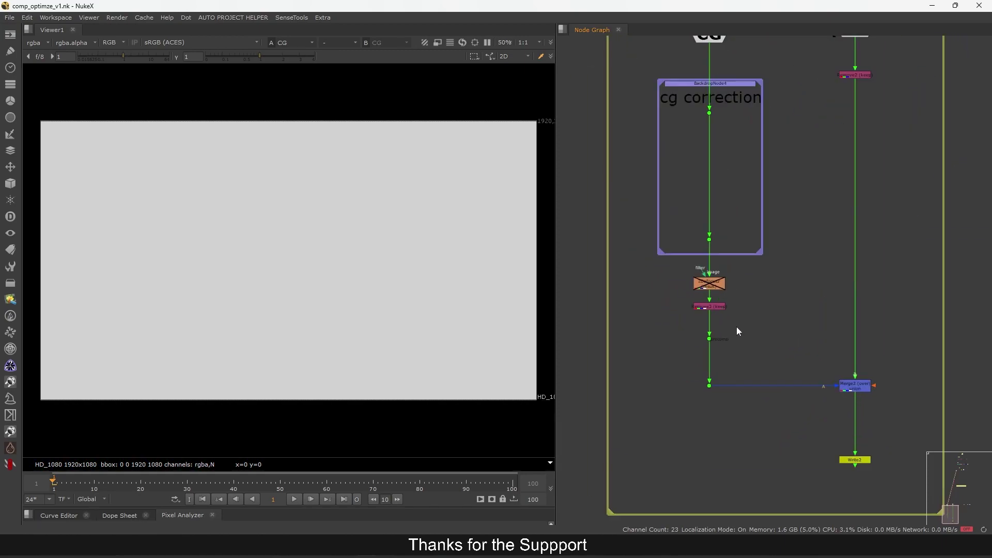
scroll(705, 352, up, 3)
drag(762, 312, 690, 367)
key(1)
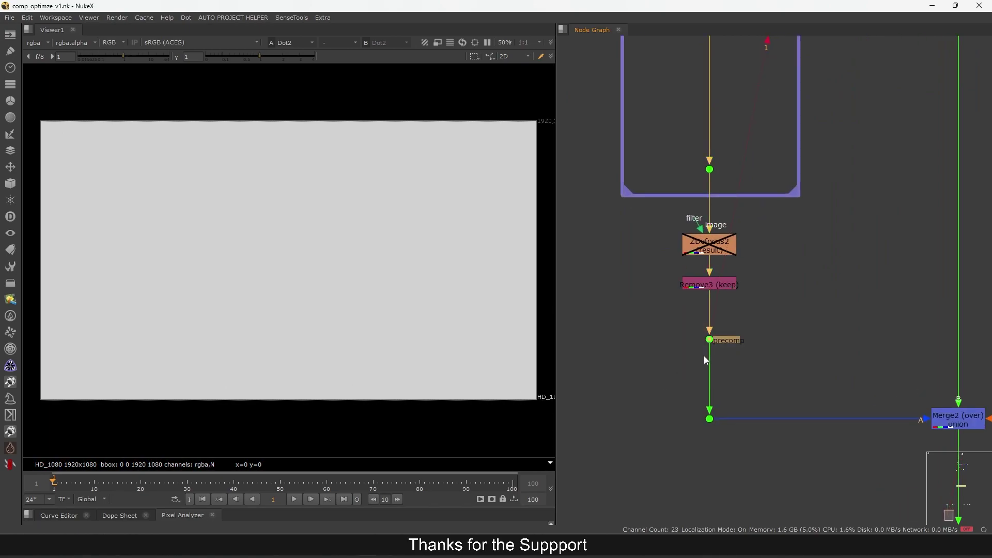
scroll(712, 279, down, 5)
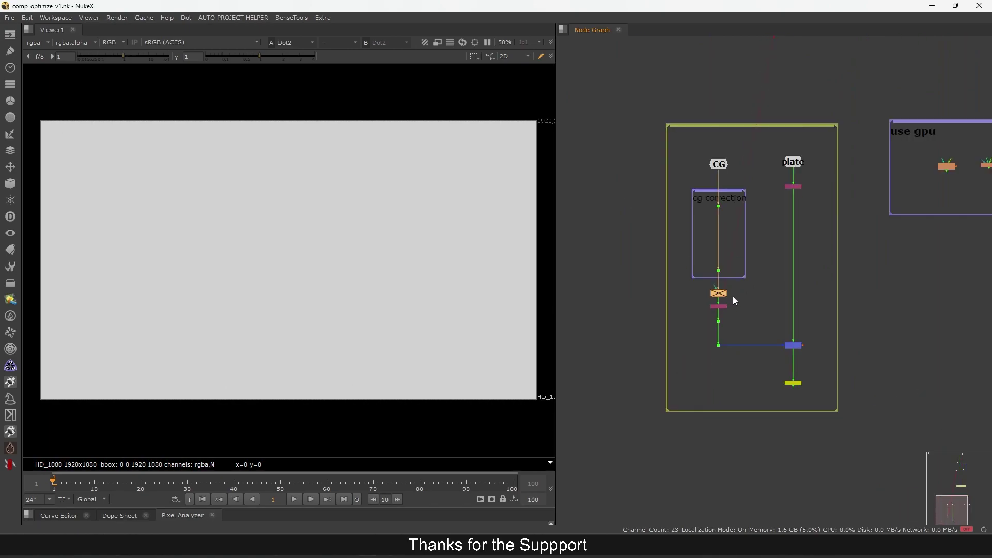
scroll(720, 310, up, 3)
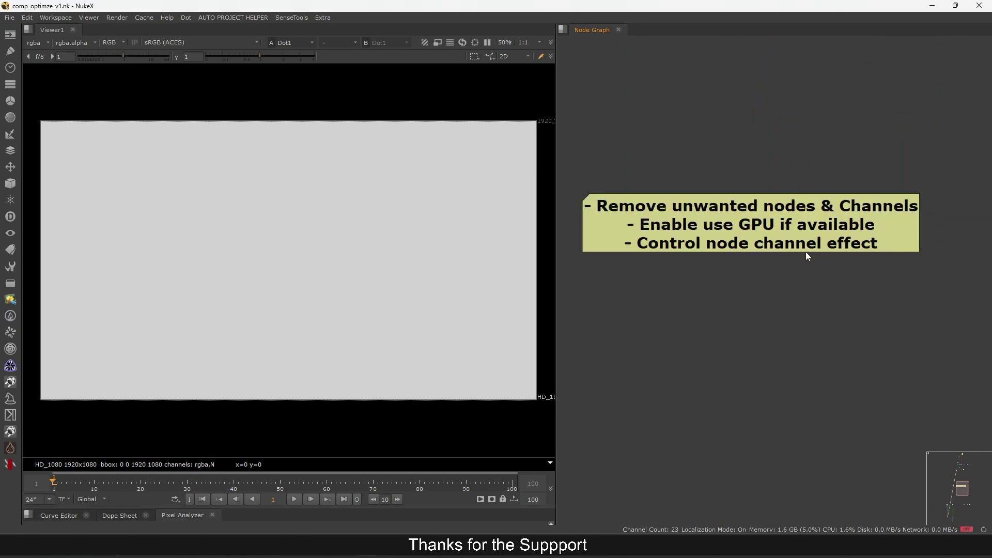
Shift the optimization checklist note slightly and go to the nodes in the use gpu backdrop
drag(763, 226, 781, 229)
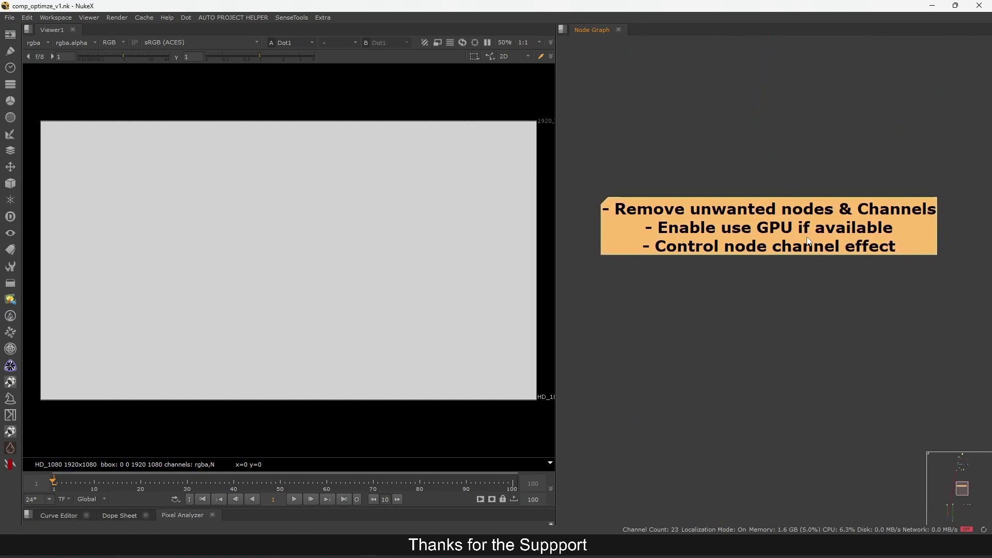
scroll(791, 273, down, 2)
middle_drag(766, 346, 720, 144)
scroll(720, 145, down, 1)
middle_drag(762, 367, 724, 263)
scroll(765, 300, up, 3)
middle_drag(783, 303, 760, 297)
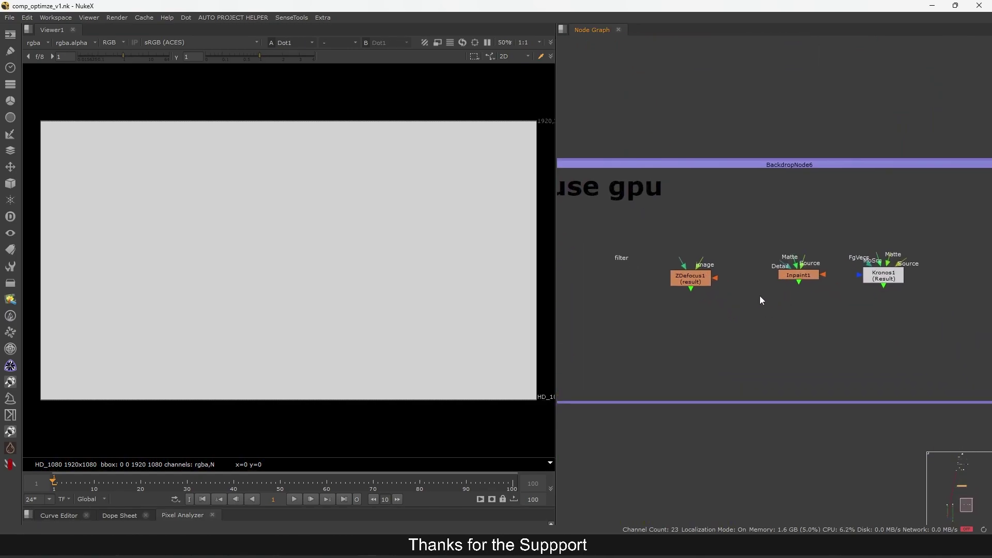
Maximize the node graph, nudge the Inpaint1 node in the use gpu backdrop slightly, and restore the normal layout
key(space)
scroll(666, 312, up, 2)
click(652, 258)
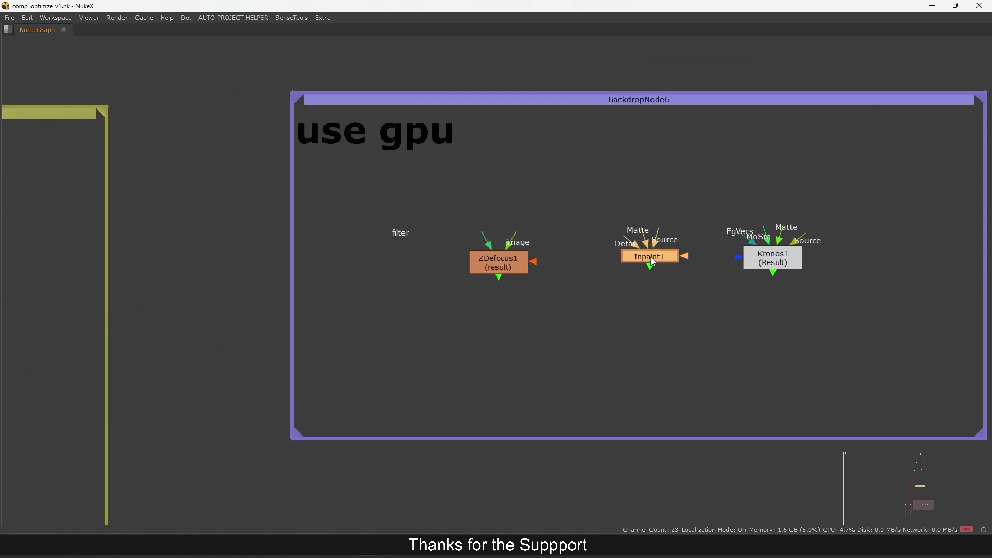
drag(652, 258, 645, 261)
key(space)
middle_drag(617, 272, 780, 244)
scroll(886, 221, up, 1)
scroll(848, 218, down, 5)
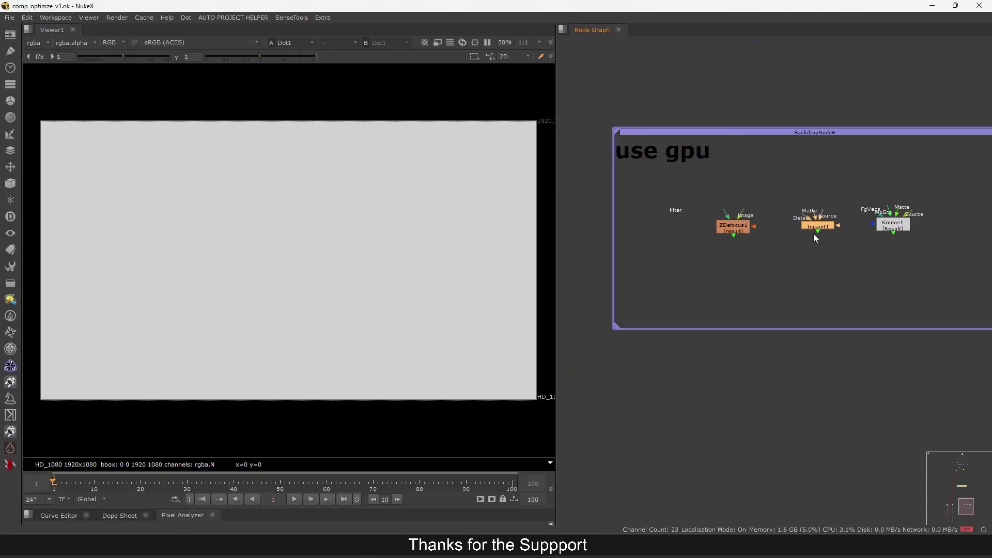
Open the ZDefocus1 properties, check the Use GPU if available option, and close them
drag(943, 189, 687, 272)
middle_drag(695, 258, 690, 264)
double_click(732, 234)
click(729, 230)
drag(662, 113, 668, 101)
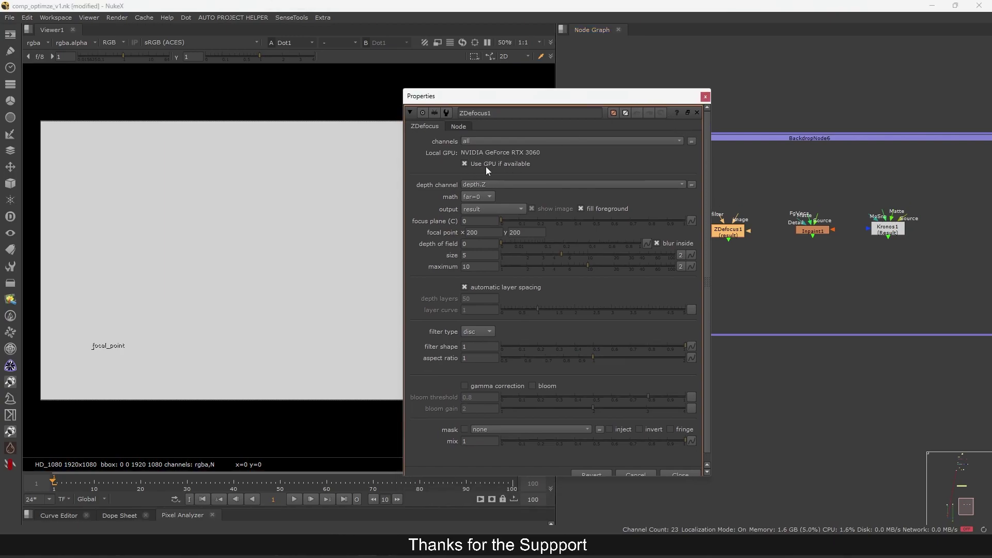
click(705, 97)
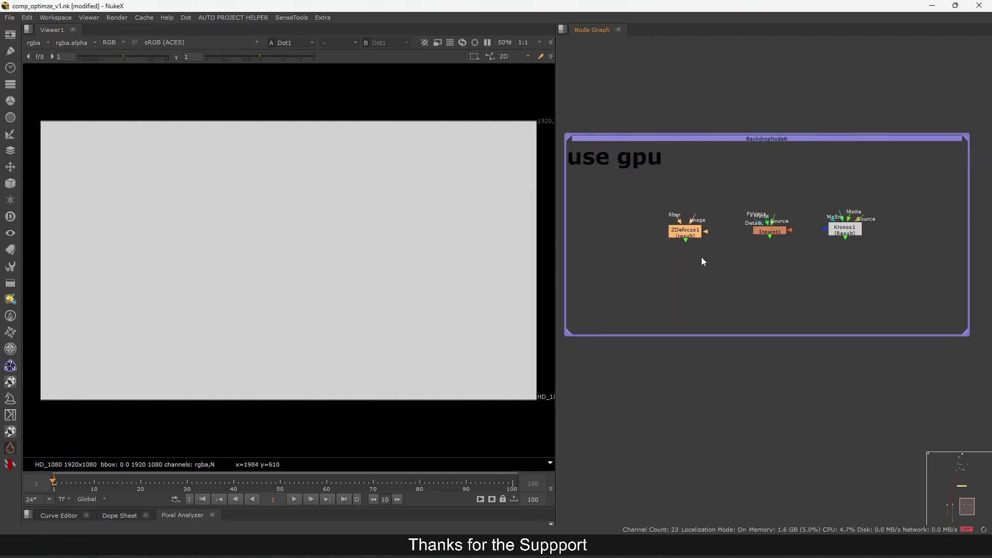
Inspect the Use GPU if available option in the Kronos1 properties and close them
double_click(845, 229)
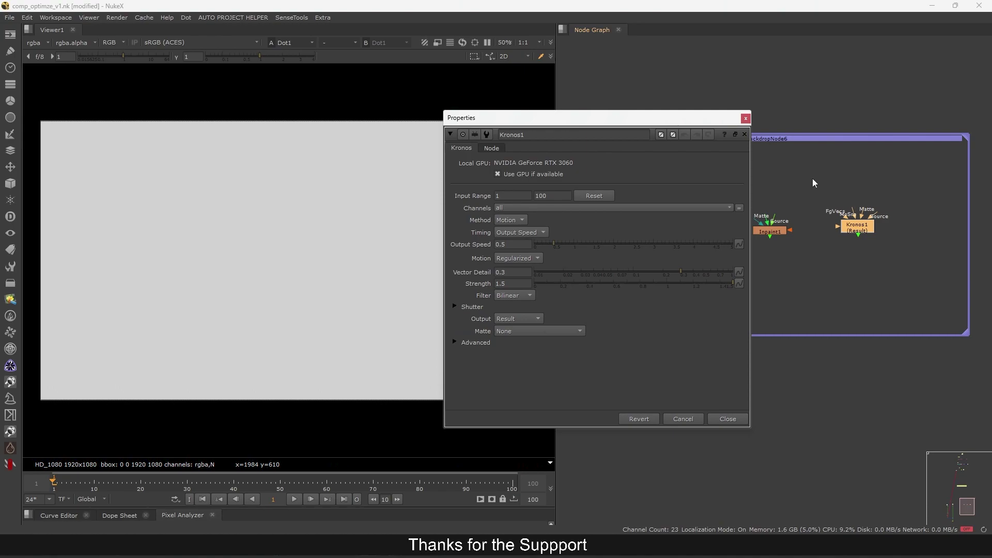
click(526, 175)
click(746, 118)
scroll(772, 222, up, 1)
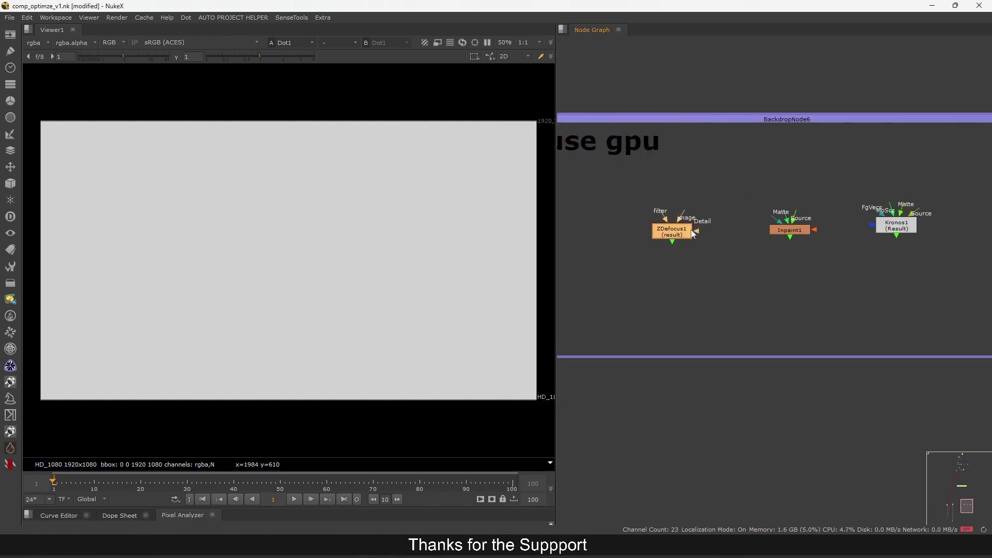
Add a PxF_ZDefocus node below ZDefocus1 and Inpaint1 in the use gpu backdrop
key(Tab)
text(z)
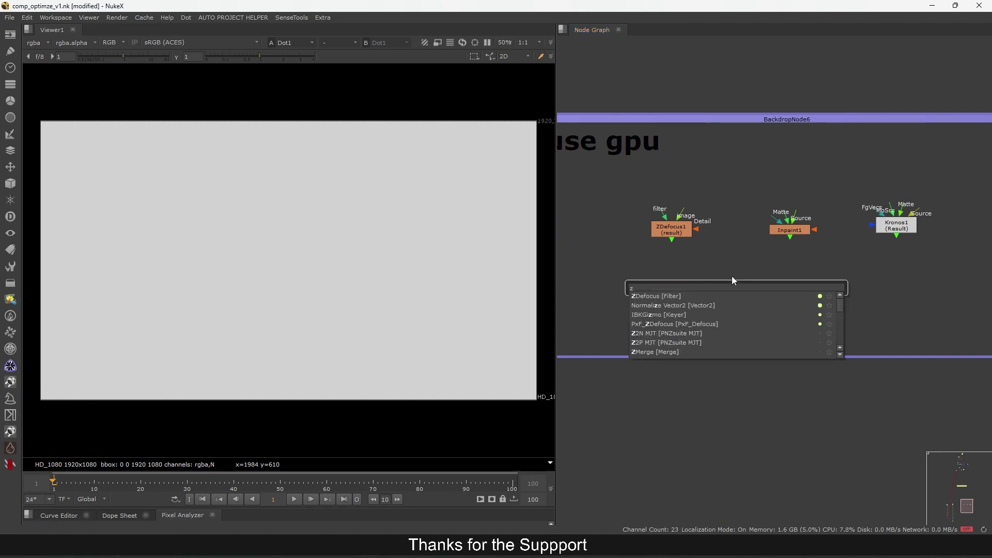
key(BackSpace)
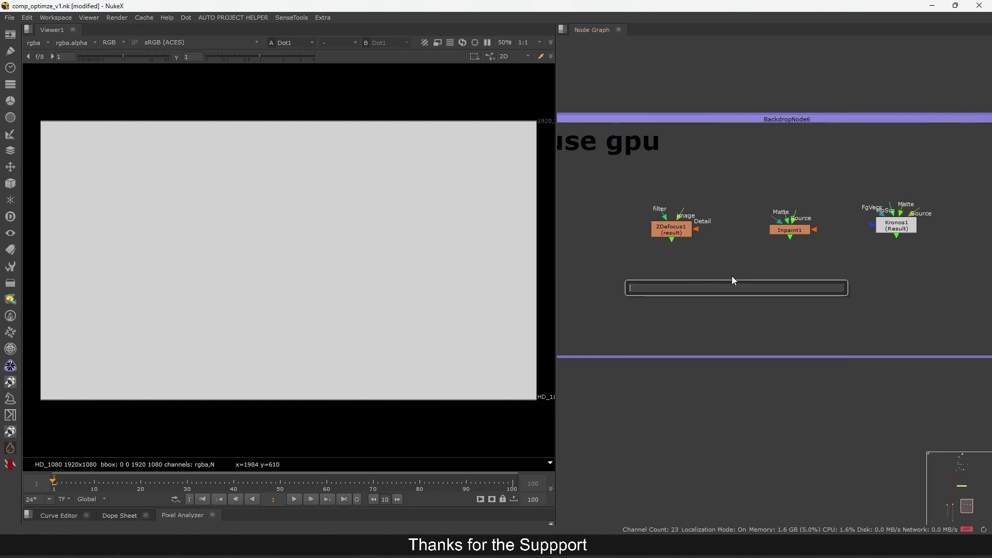
text(pxf_zd)
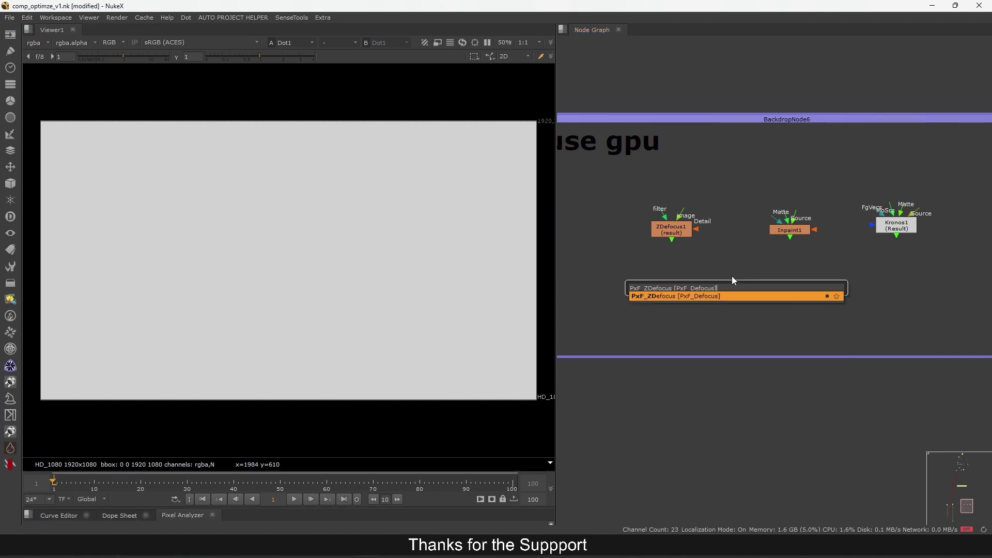
key(Return)
middle_drag(818, 253, 867, 225)
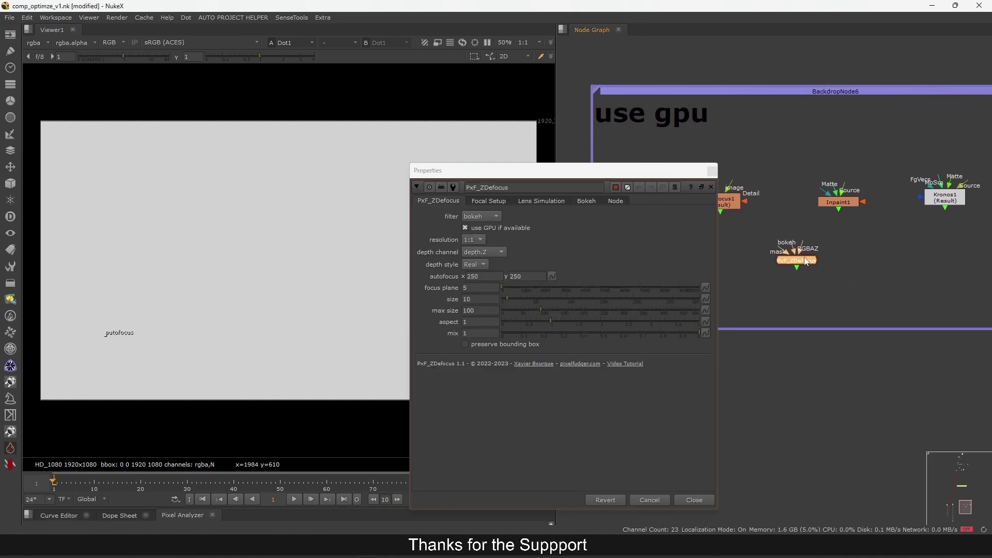
Examine the use GPU if available option of the PxF_ZDefocus node and close its properties
click(504, 230)
click(504, 229)
click(712, 171)
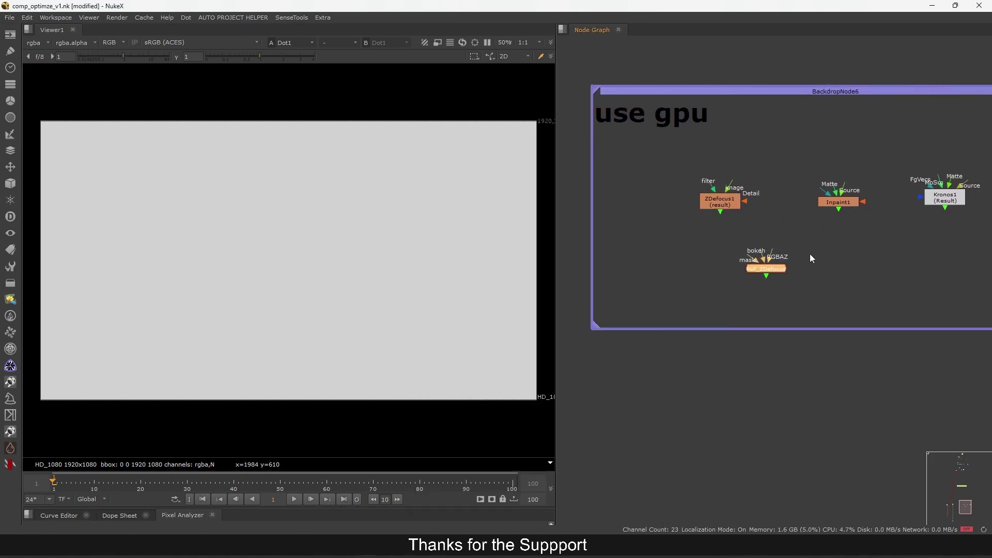
Return to the checklist note and review its points on unwanted nodes and channels, GPU use and node channel effect
scroll(808, 251, down, 4)
drag(899, 208, 727, 315)
scroll(780, 171, up, 3)
drag(789, 152, 616, 230)
drag(690, 231, 956, 343)
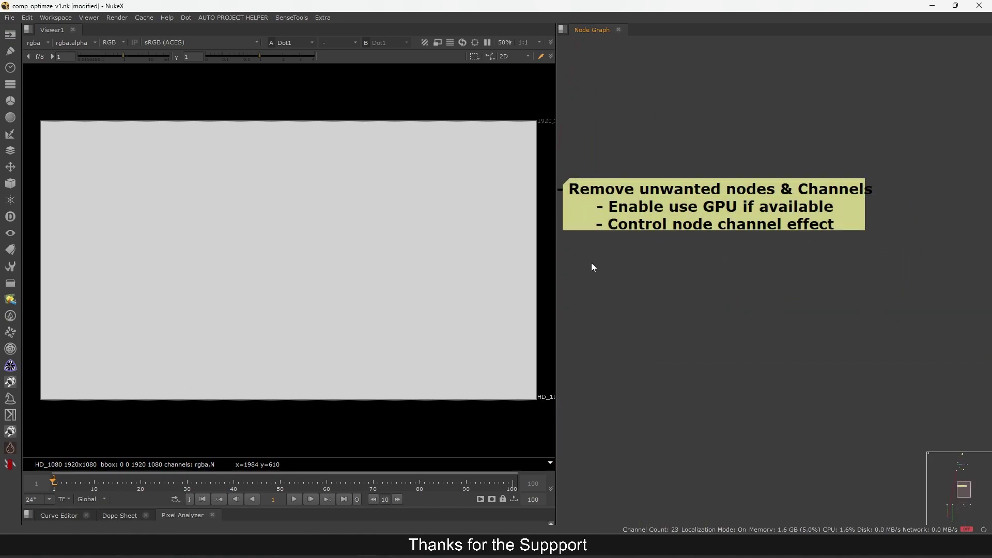
drag(579, 271, 857, 213)
scroll(858, 213, down, 6)
scroll(853, 185, up, 5)
middle_drag(861, 192, 839, 207)
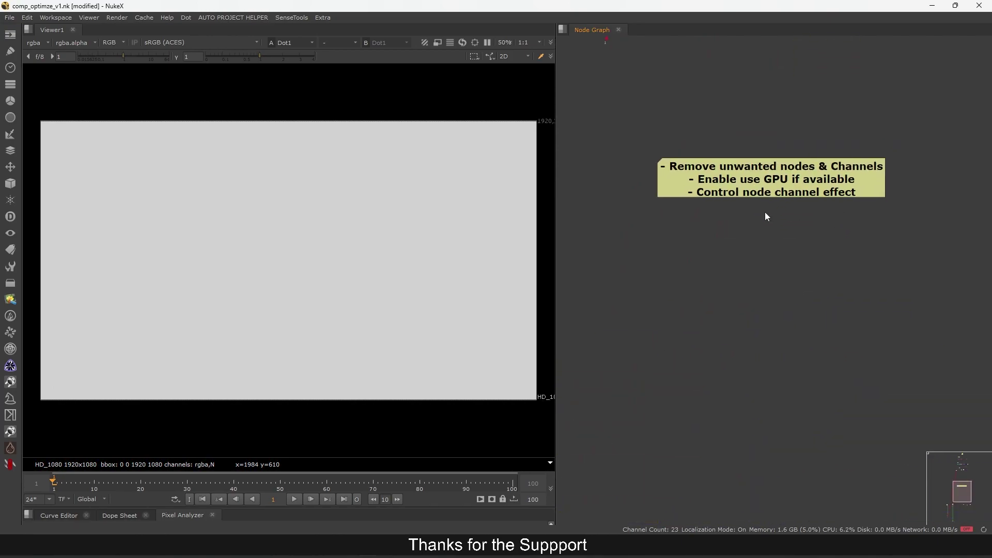
drag(672, 254, 862, 203)
drag(910, 229, 633, 185)
drag(606, 266, 916, 184)
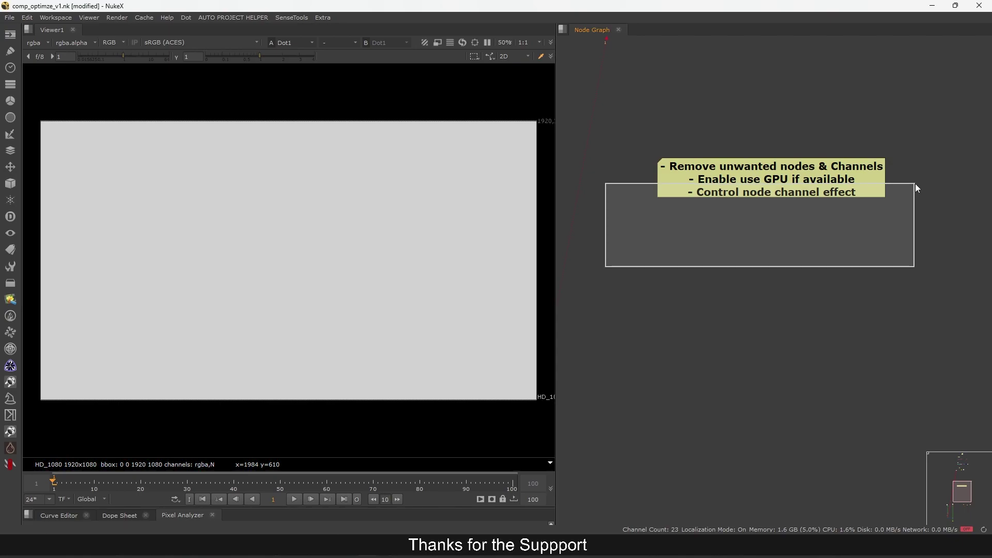
drag(916, 183, 916, 184)
drag(619, 255, 894, 195)
drag(914, 233, 645, 189)
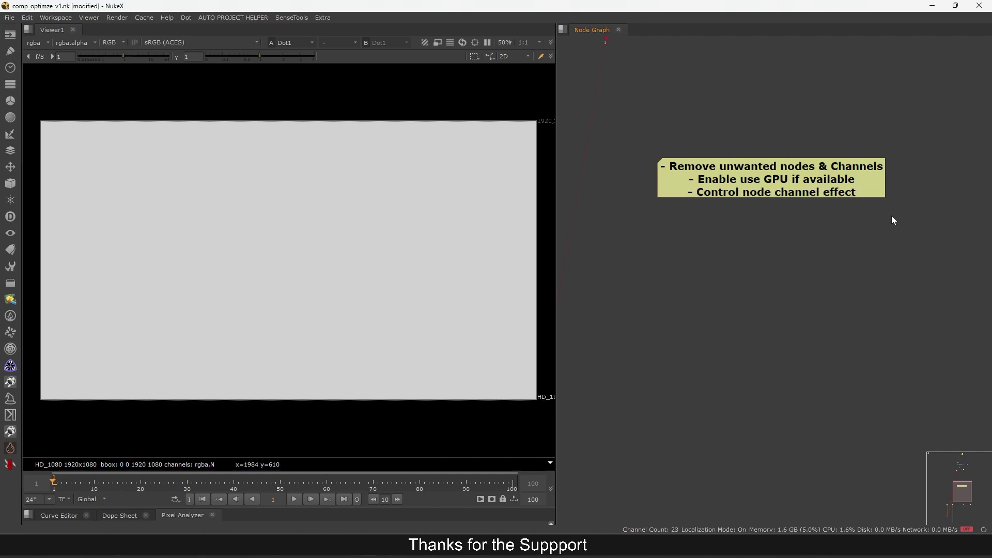
drag(907, 222, 631, 191)
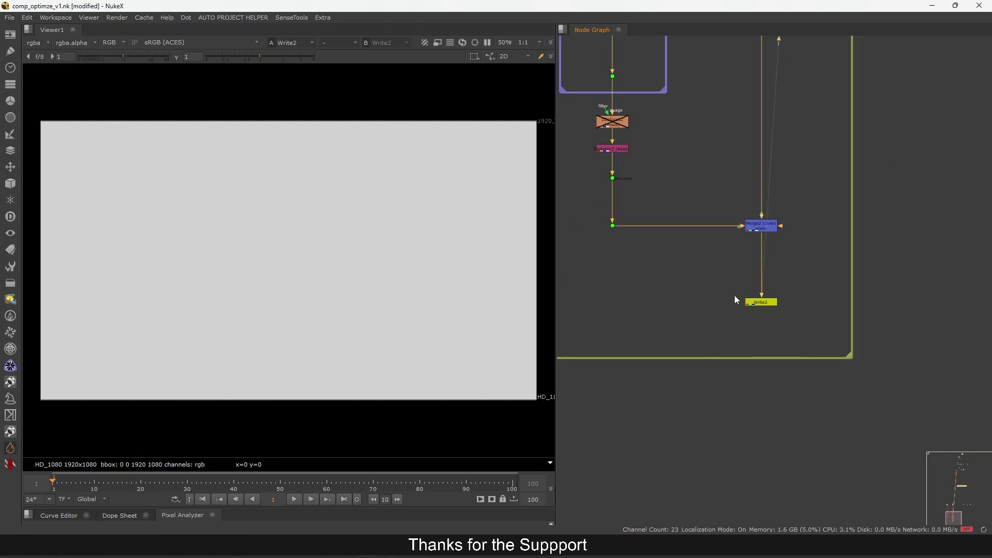
Display the upper dot of the cg correction backdrop in the viewer and inspect its available layers, keeping rgba shown
scroll(765, 310, down, 2)
middle_drag(791, 187, 817, 246)
click(707, 172)
scroll(708, 169, up, 2)
key(1)
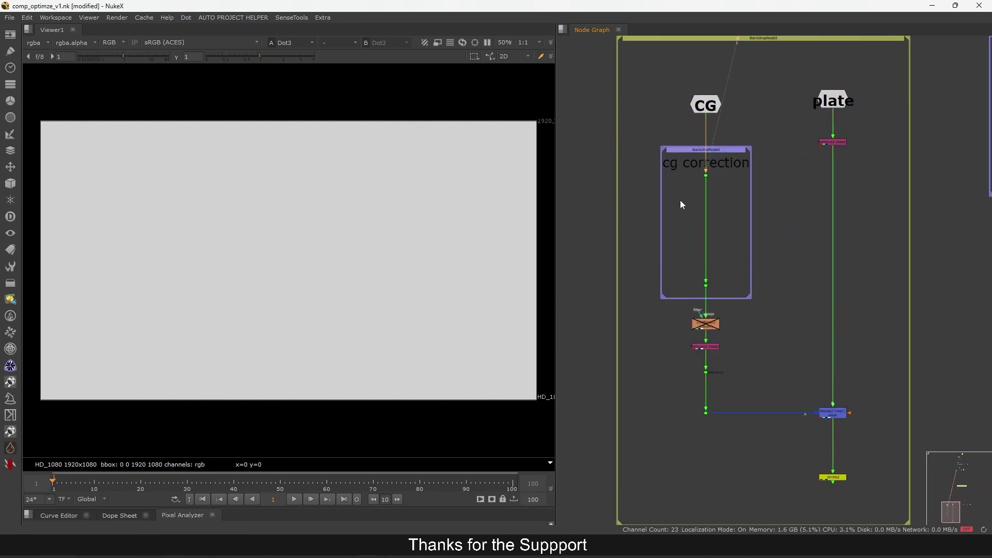
click(36, 43)
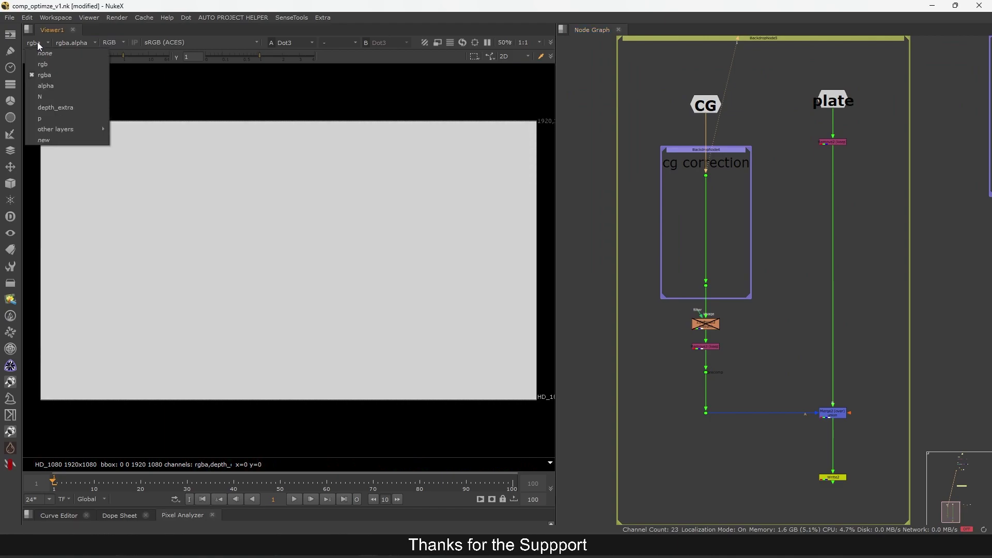
click(48, 75)
scroll(759, 265, down, 5)
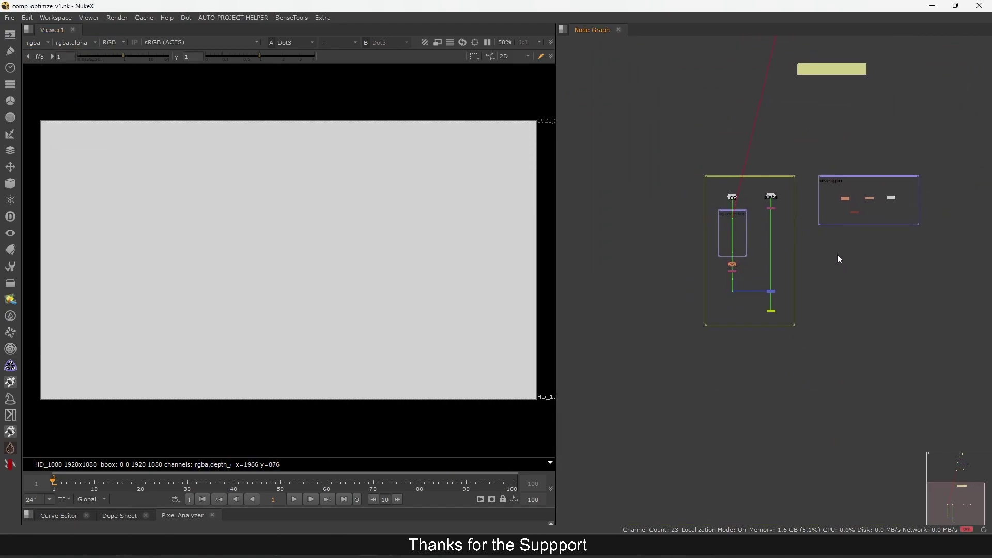
scroll(843, 139, up, 5)
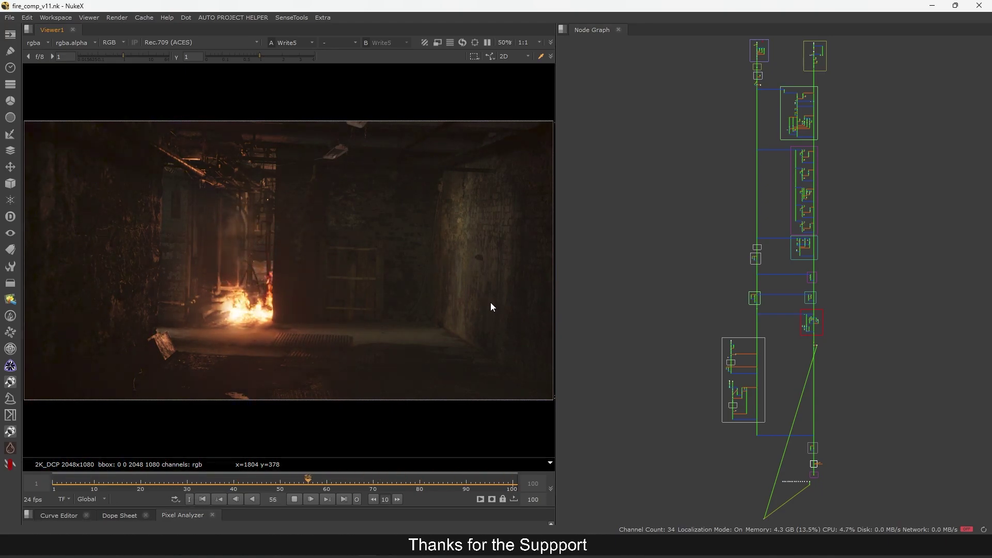
In the fire_comp_v11.nk script, display the Read15 fire precomp in the viewer and check its alpha channel
drag(313, 187, 216, 327)
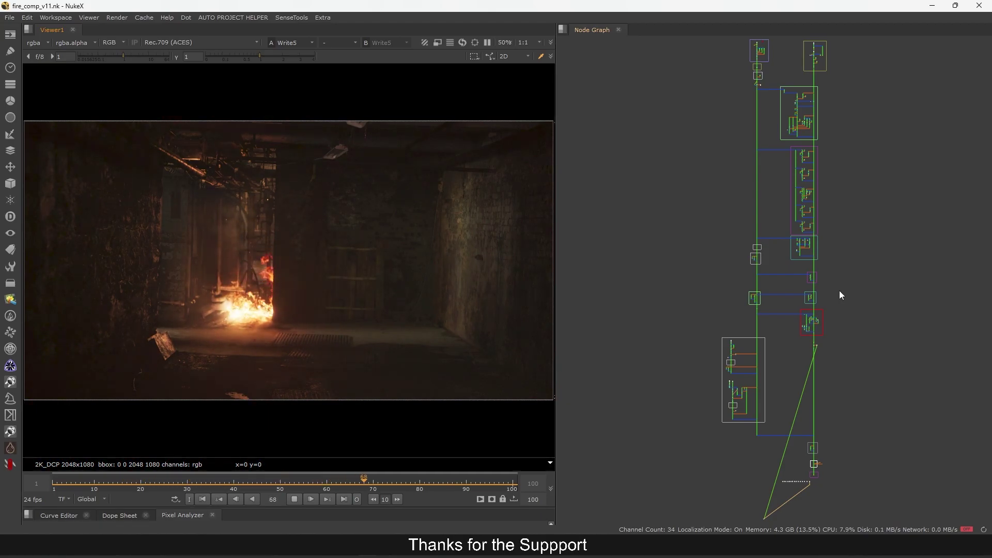
scroll(810, 147, up, 5)
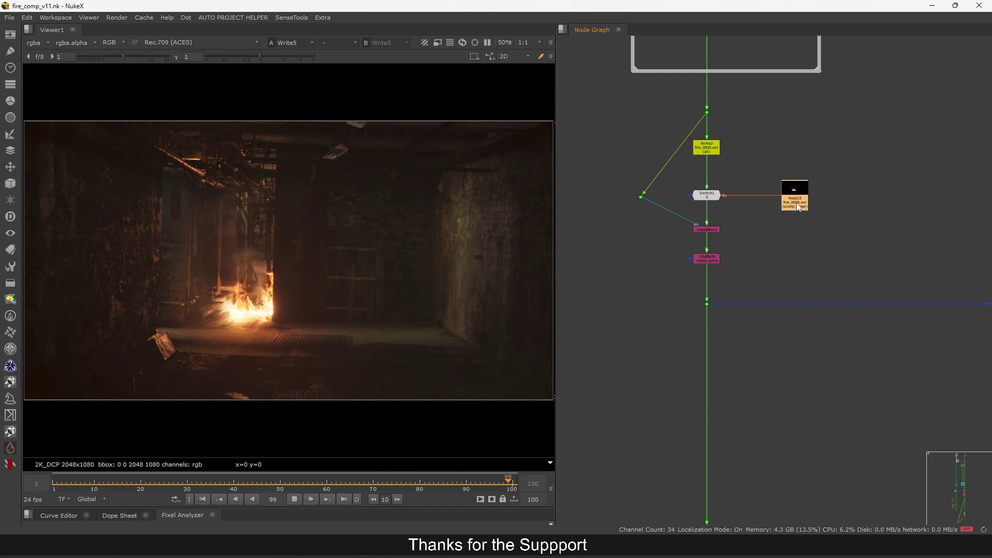
key(1)
click(814, 183)
key(a)
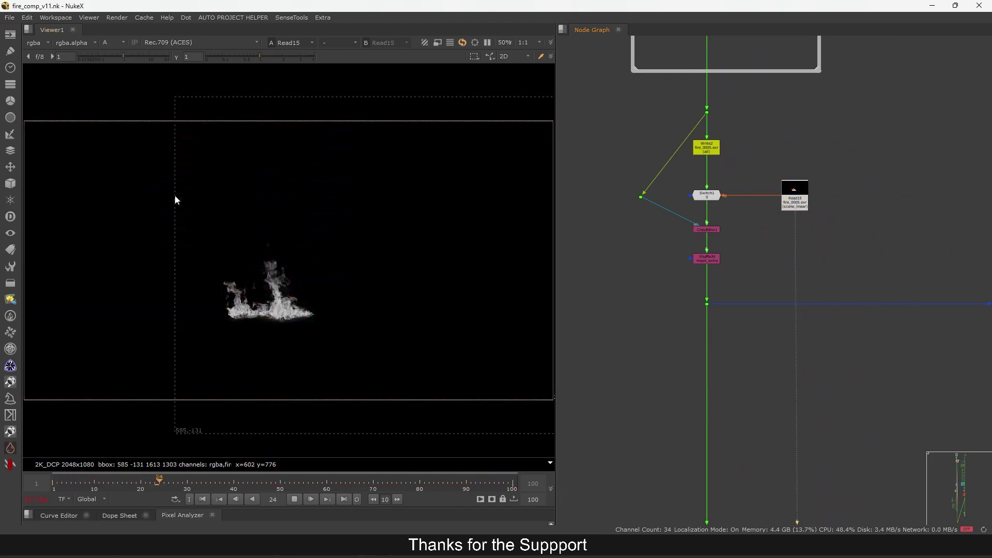
key(a)
View the extra layers stored in the Read15 precomp, stepping through fire_element, mask_extra and matte
click(37, 43)
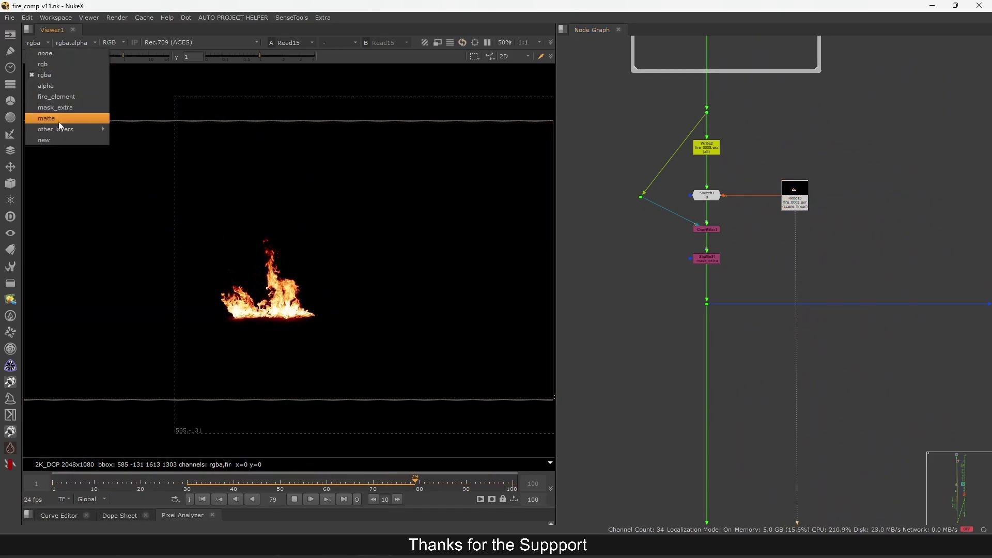
click(60, 107)
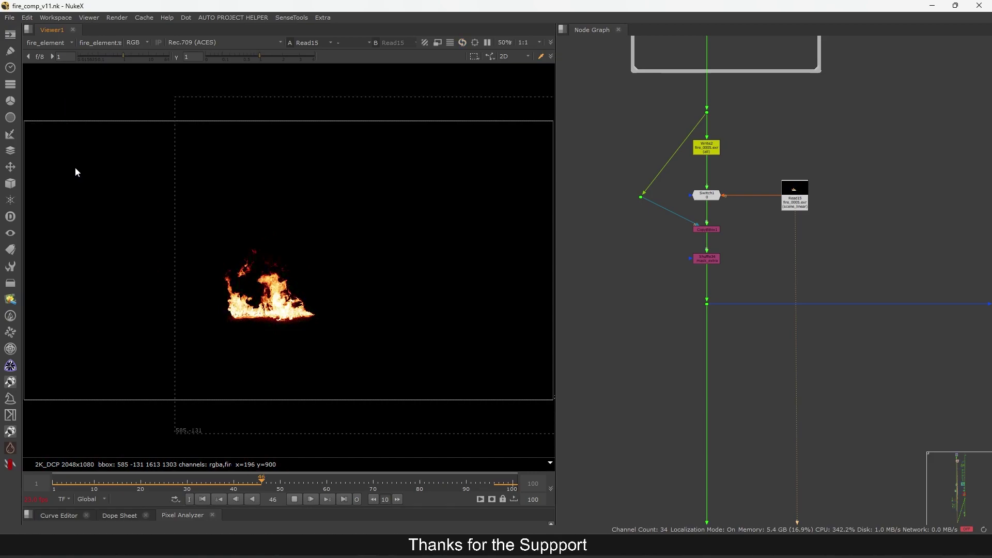
key(Page_Down)
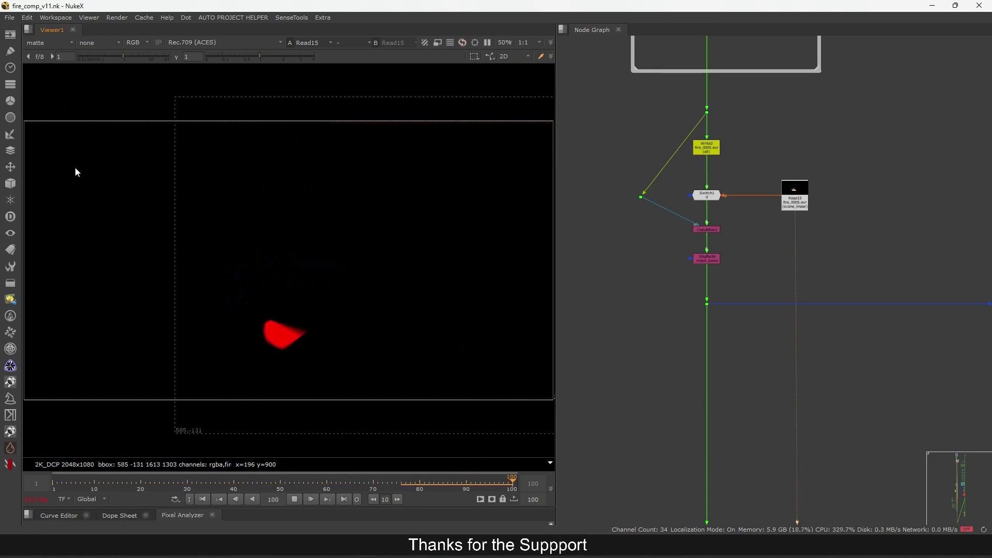
key(Page_Down)
key(Page_Up)
key(Page_Up)
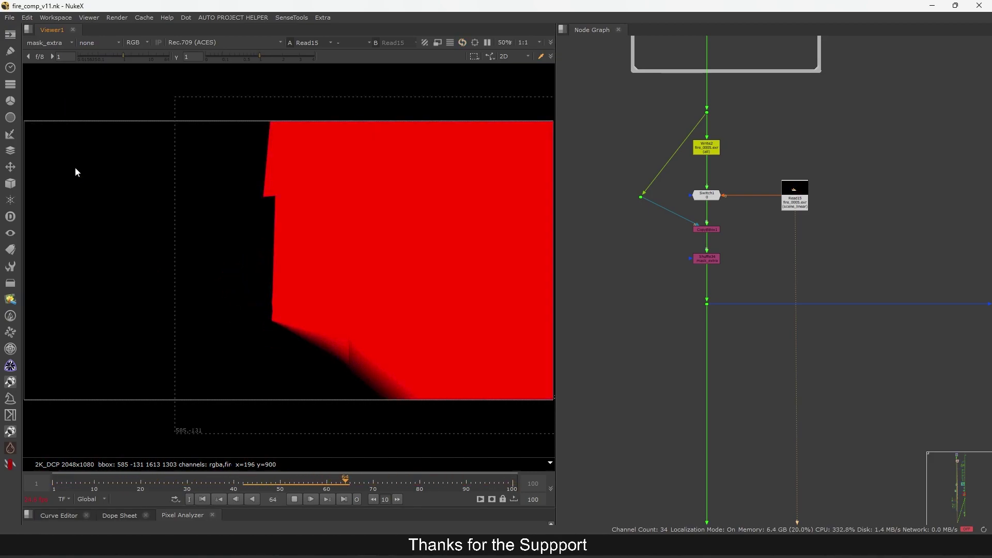
key(Page_Up)
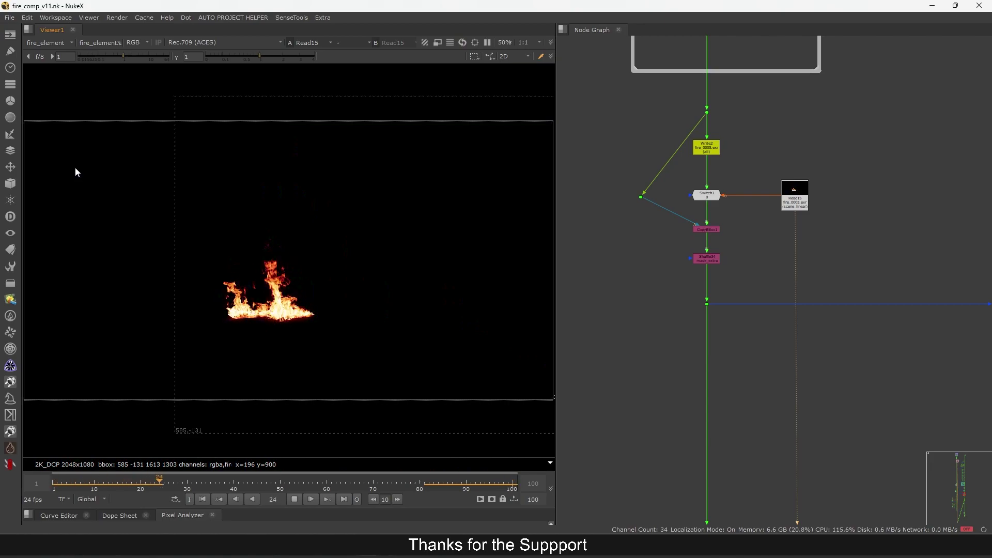
Step through the layers of the Read15 fire precomp from fire_element and return the viewer to rgba
key(Page_Up)
key(Page_Up)
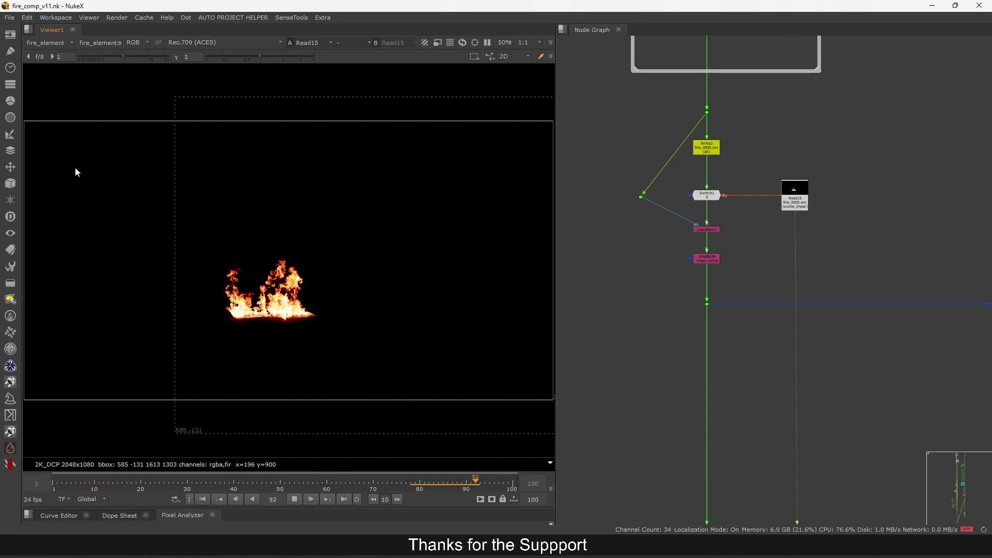
key(Page_Down)
key(Page_Up)
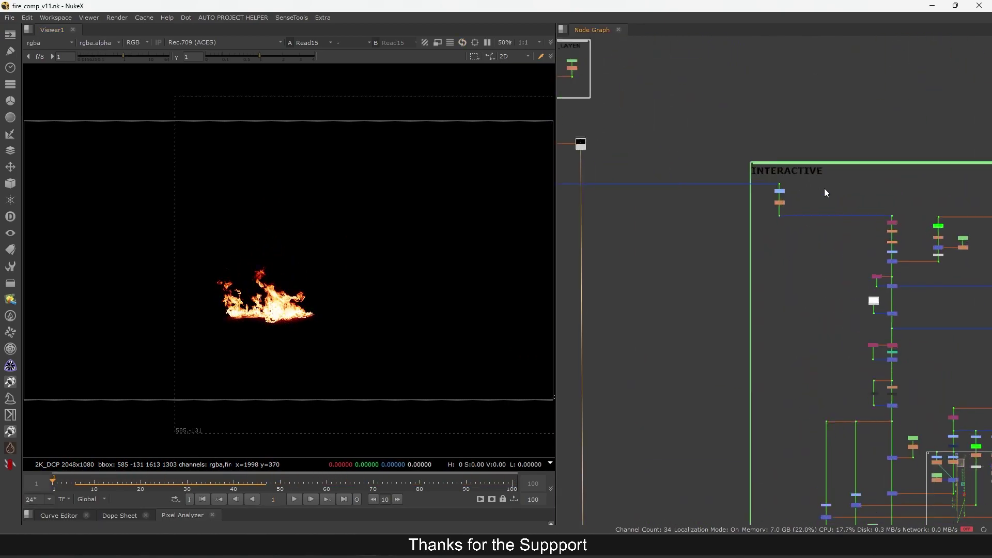
Display Defocus1 from the DEFOCUS backdrop in the viewer and add an unconnected Blur node beside it
scroll(791, 189, up, 8)
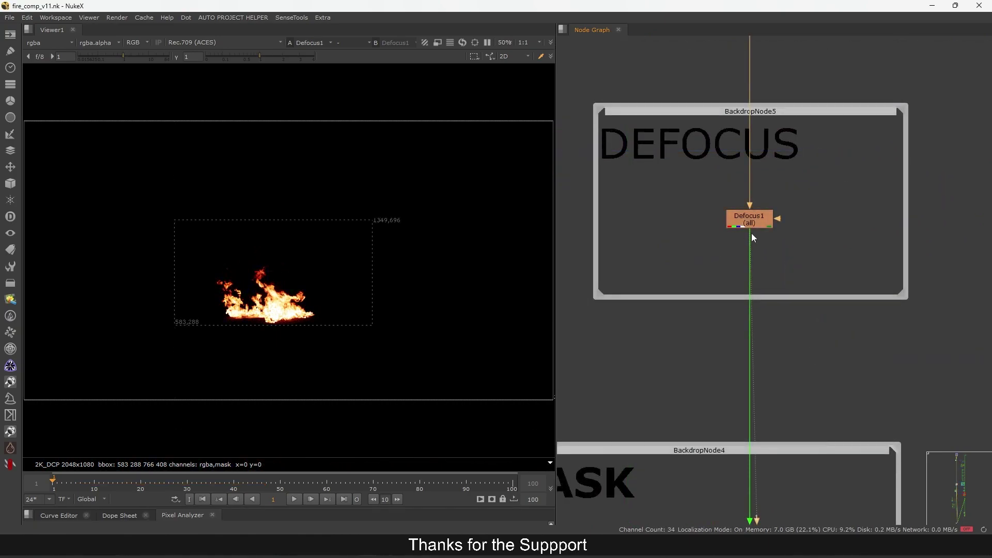
drag(750, 231, 750, 223)
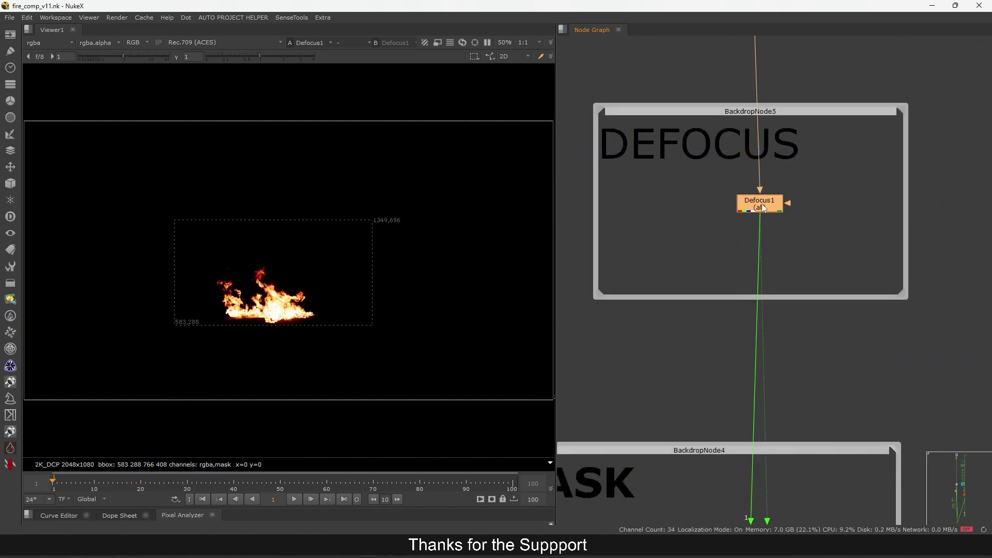
click(673, 212)
key(b)
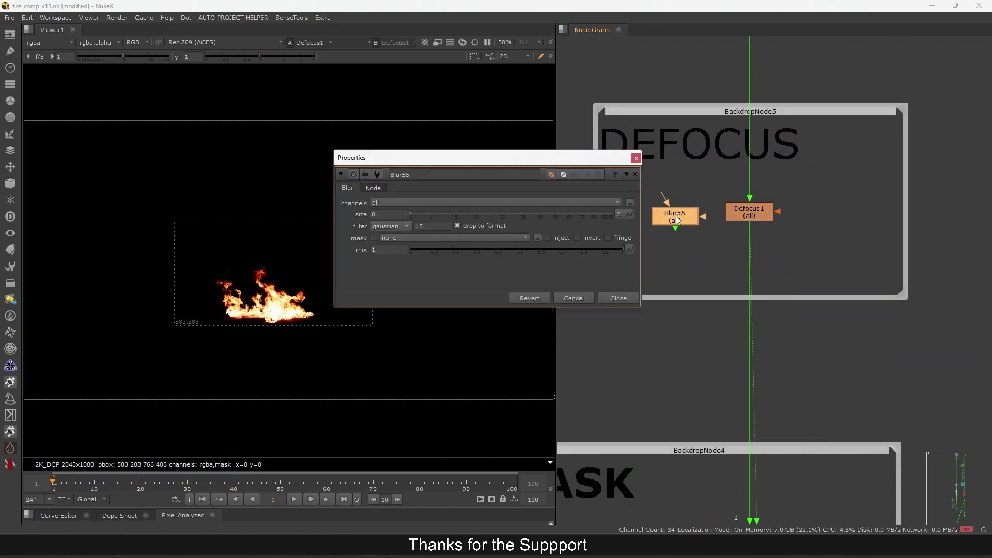
Add a ZDefocus node and place it above the DEFOCUS backdrop, outside its frame
key(Tab)
text(zd)
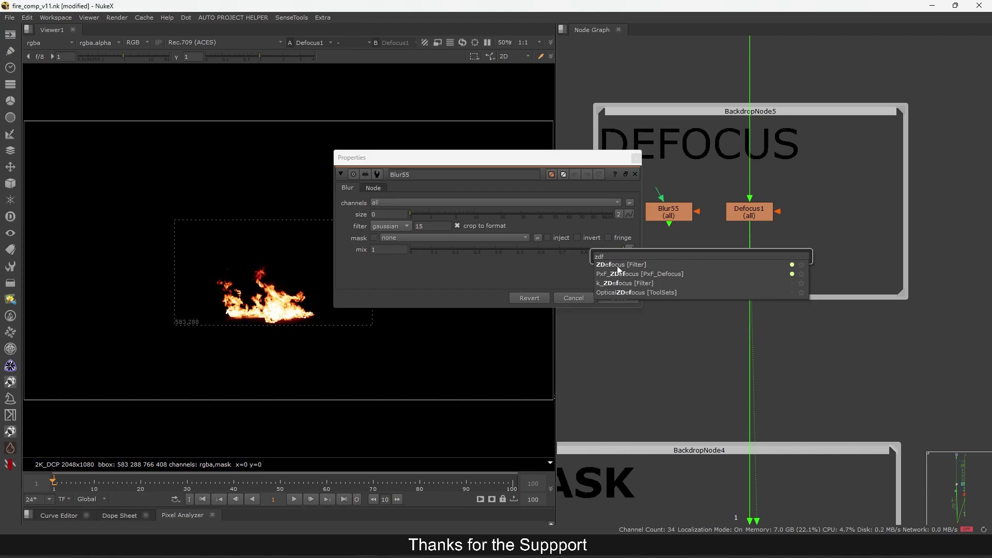
click(618, 266)
click(637, 160)
drag(722, 254, 862, 180)
middle_drag(843, 191, 824, 218)
drag(826, 207, 866, 82)
Add a Grade node, check its channels options without changing them, and place it outside the DEFOCUS backdrop near ZDefocus
click(832, 226)
key(g)
drag(567, 138, 480, 138)
click(478, 182)
click(478, 193)
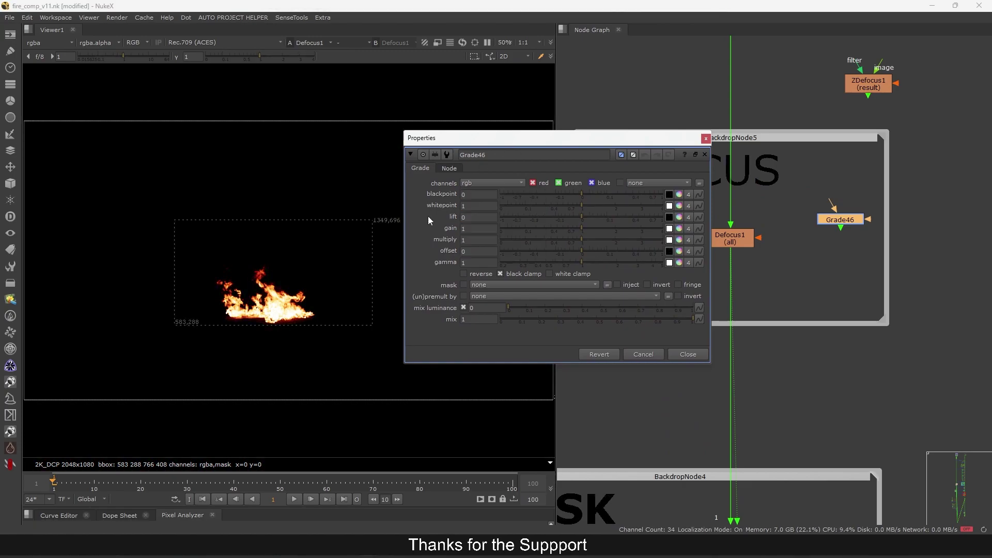
click(705, 139)
middle_drag(838, 244, 827, 250)
drag(836, 228, 837, 216)
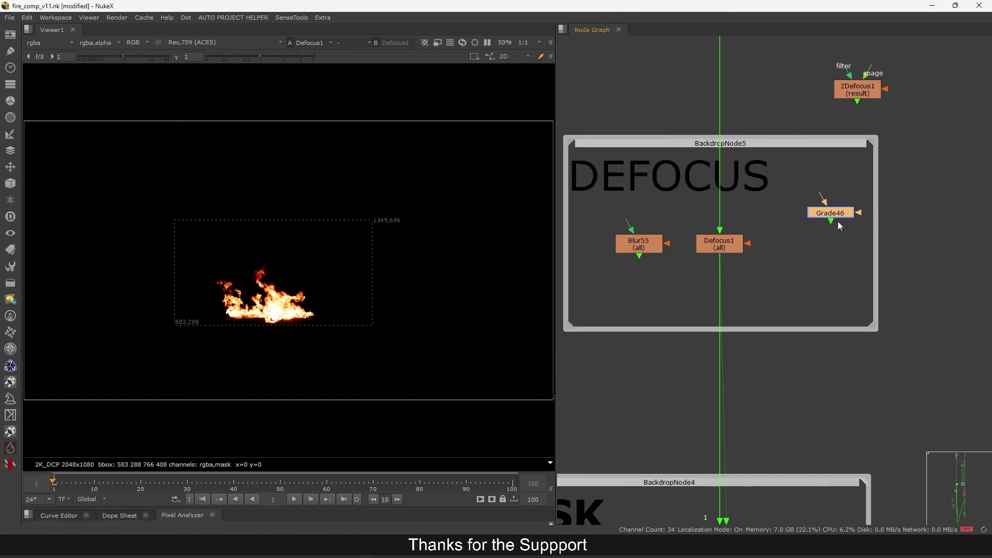
middle_drag(827, 238, 815, 261)
drag(815, 254, 932, 150)
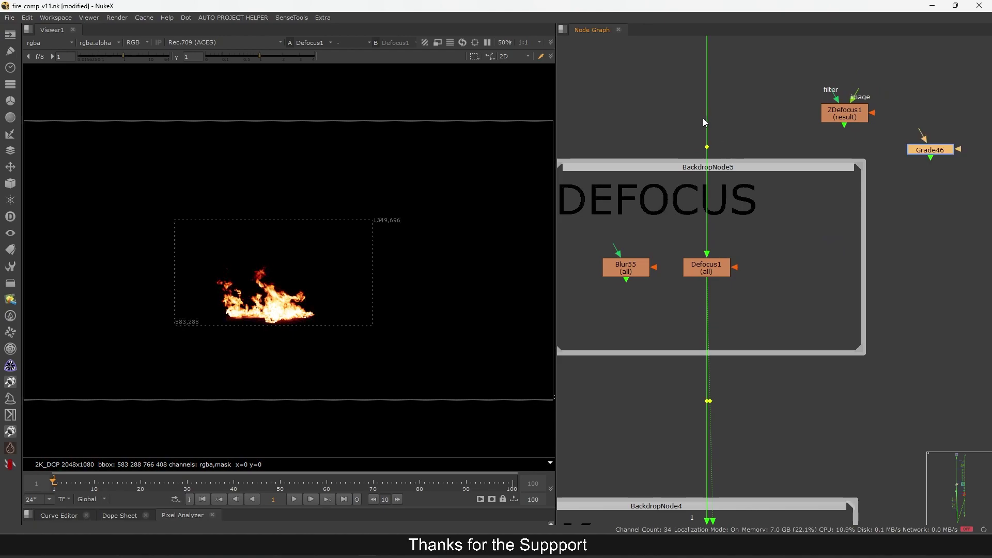
Insert a dot on the main pipe above the DEFOCUS backdrop, display it in the viewer and inspect its available layers
ctrl+click(707, 129)
key(1)
click(48, 43)
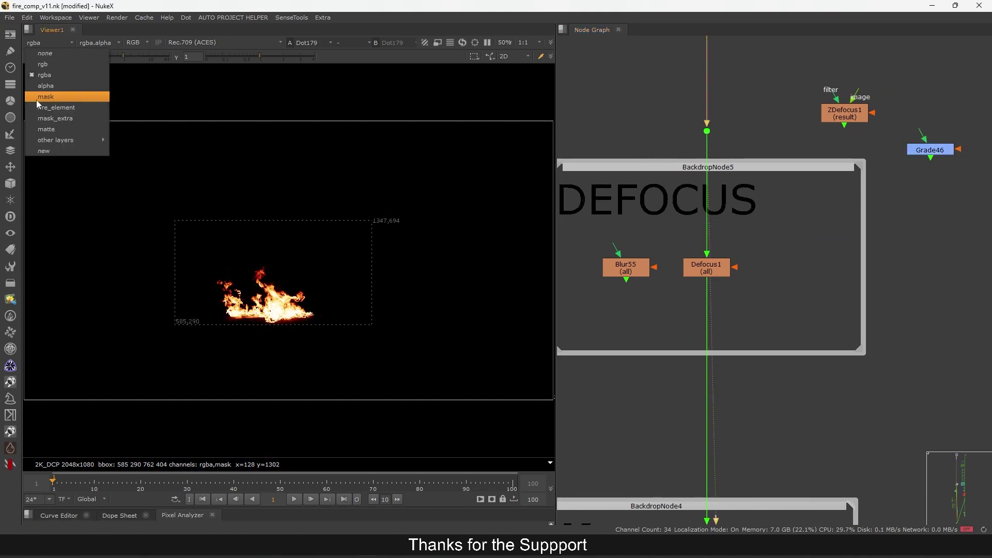
click(53, 200)
middle_drag(624, 263, 653, 252)
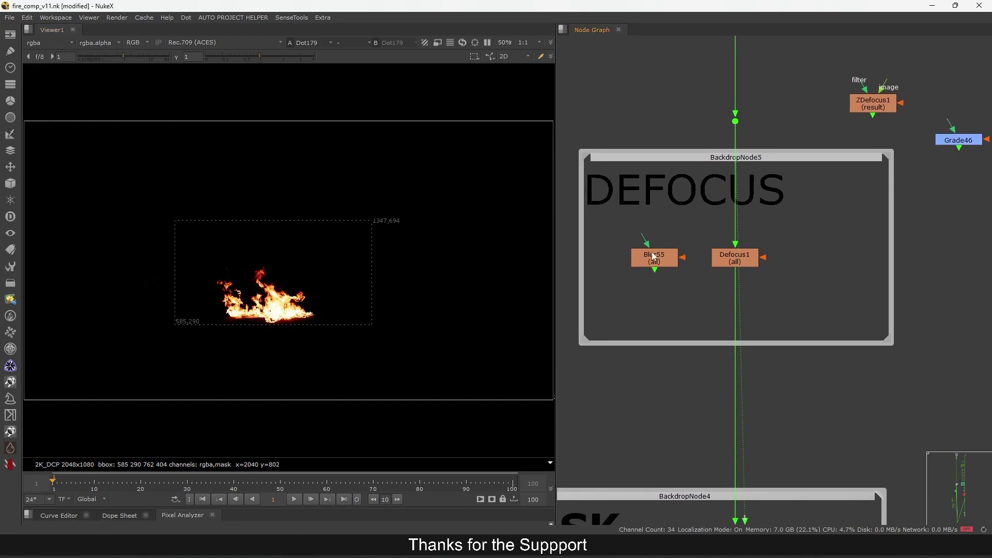
Connect the Blur node to the new dot, move it outside the backdrop, display it and set its size to 100
drag(646, 241, 735, 123)
drag(662, 261, 857, 236)
key(1)
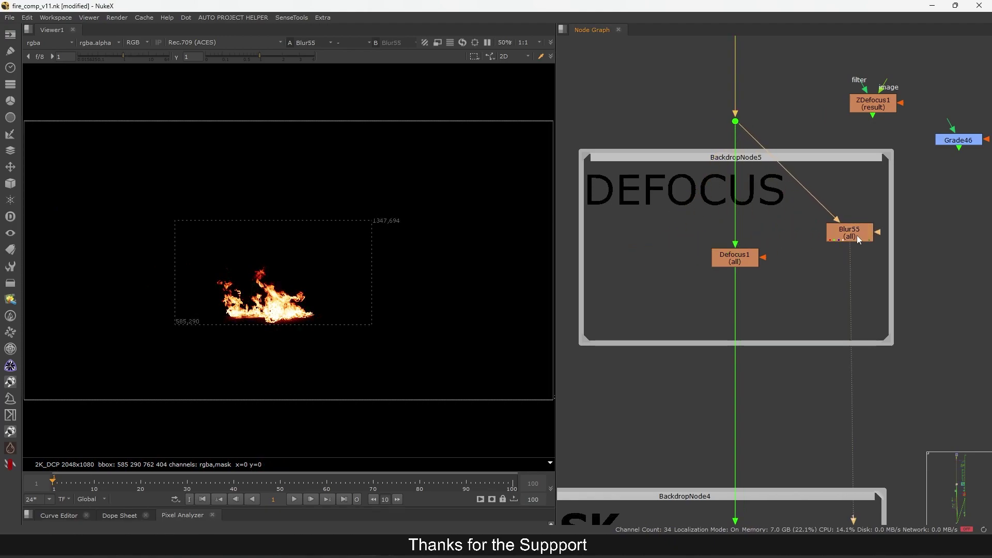
middle_drag(857, 236, 798, 254)
drag(799, 253, 872, 242)
double_click(873, 241)
drag(439, 214, 615, 212)
drag(579, 159, 654, 135)
click(842, 212)
drag(870, 235, 885, 238)
Display the fire_element layer, toggle the Blur node off and on to compare, and review its channels options
click(41, 43)
click(34, 66)
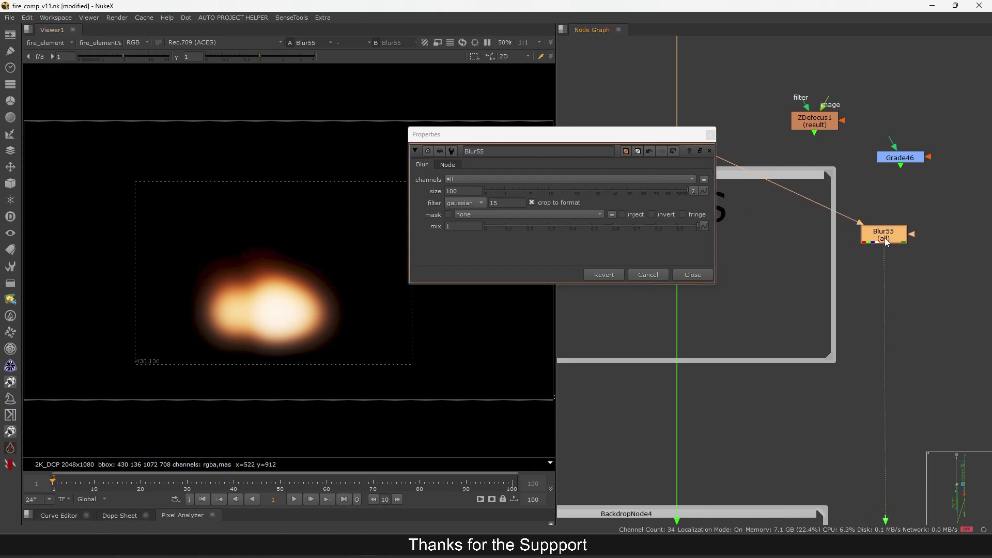
key(d)
key(d)
key(d)
key(d)
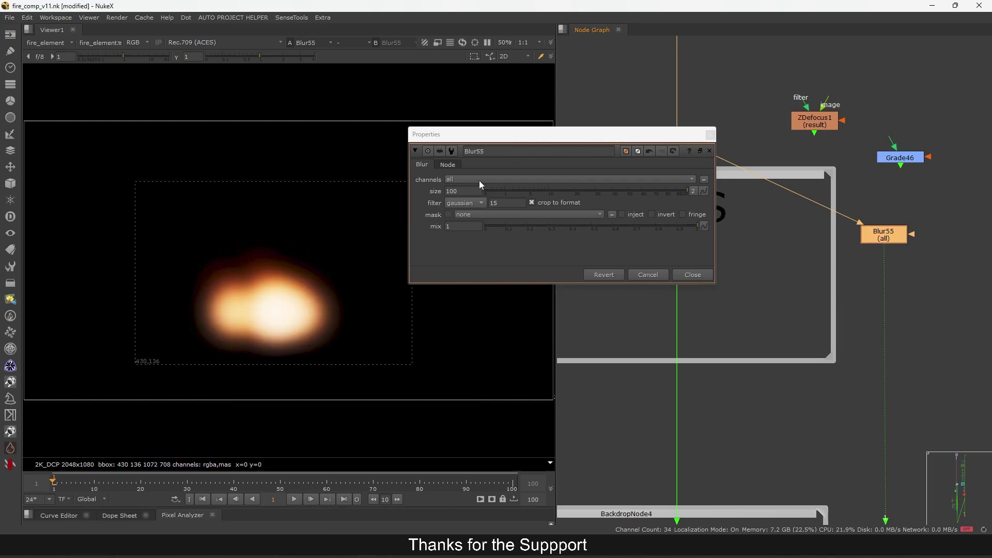
click(479, 180)
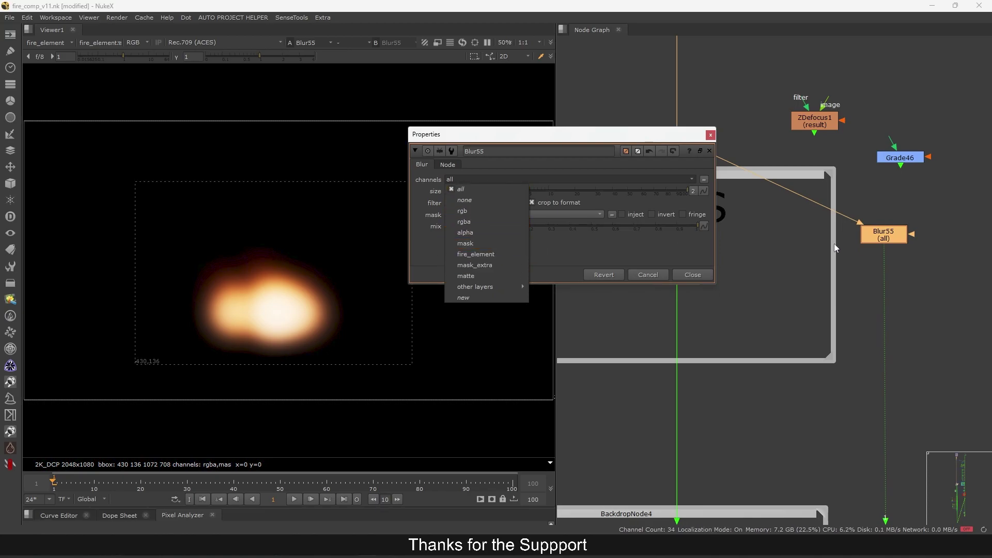
drag(881, 239, 889, 244)
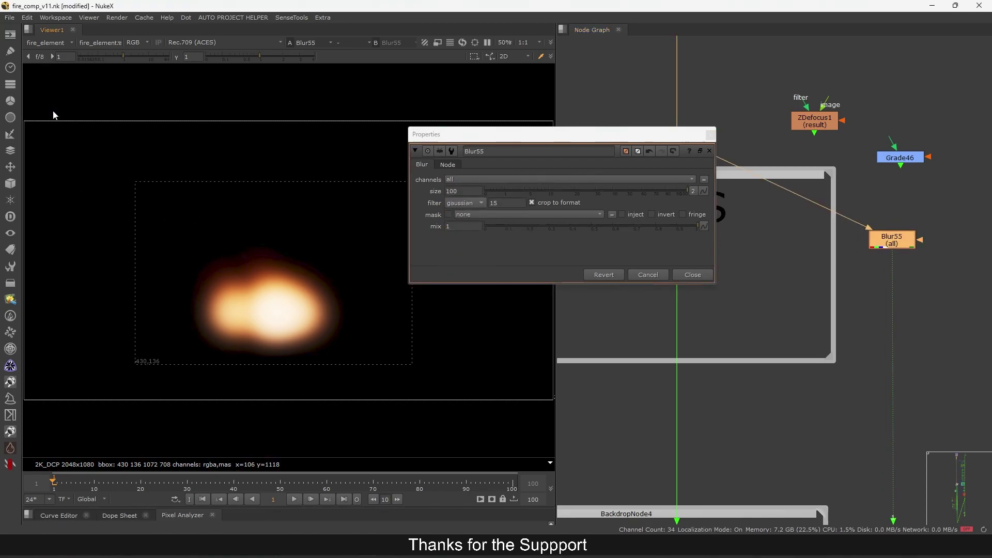
Limit the Blur node's channels to rgba and check the fire_element and mask_extra layers in the viewer
click(461, 181)
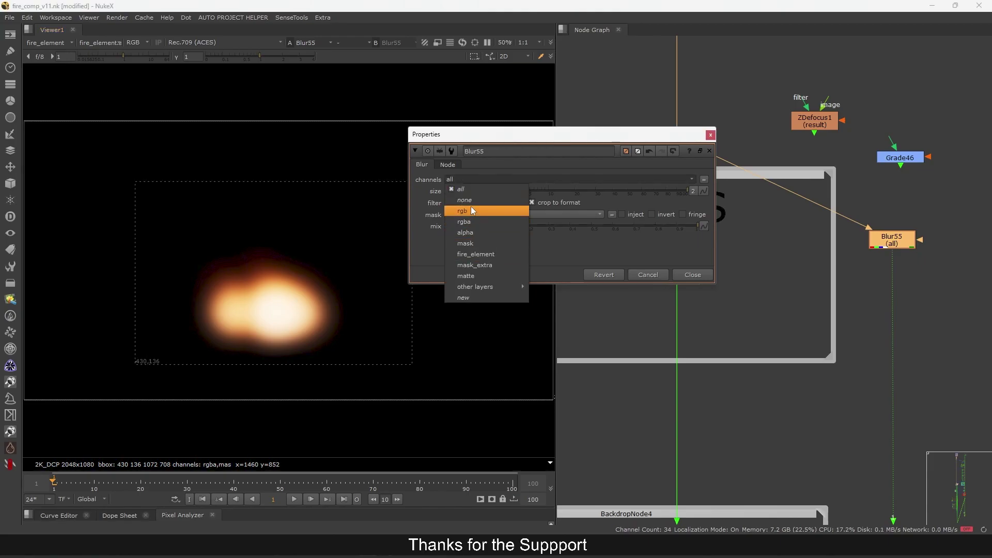
click(468, 222)
click(44, 42)
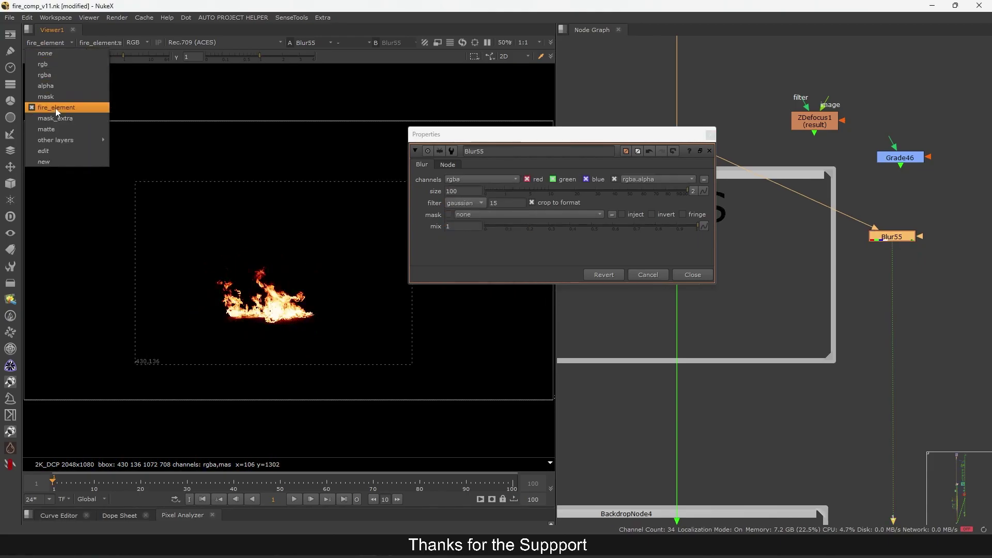
click(56, 118)
click(50, 43)
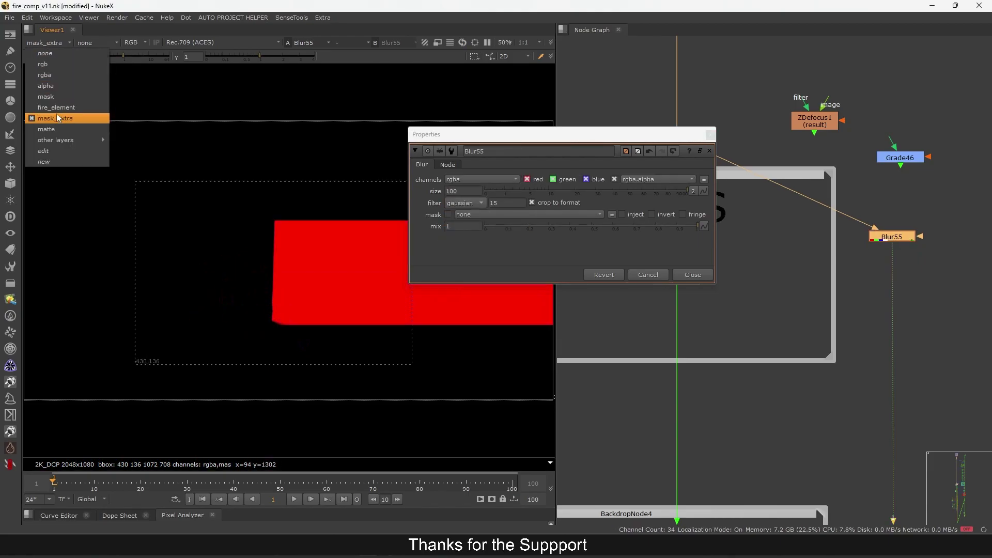
Display the rgba layer and toggle the Blur node off and on to compare its effect
click(49, 76)
drag(889, 242, 897, 242)
key(d)
key(d)
key(d)
key(d)
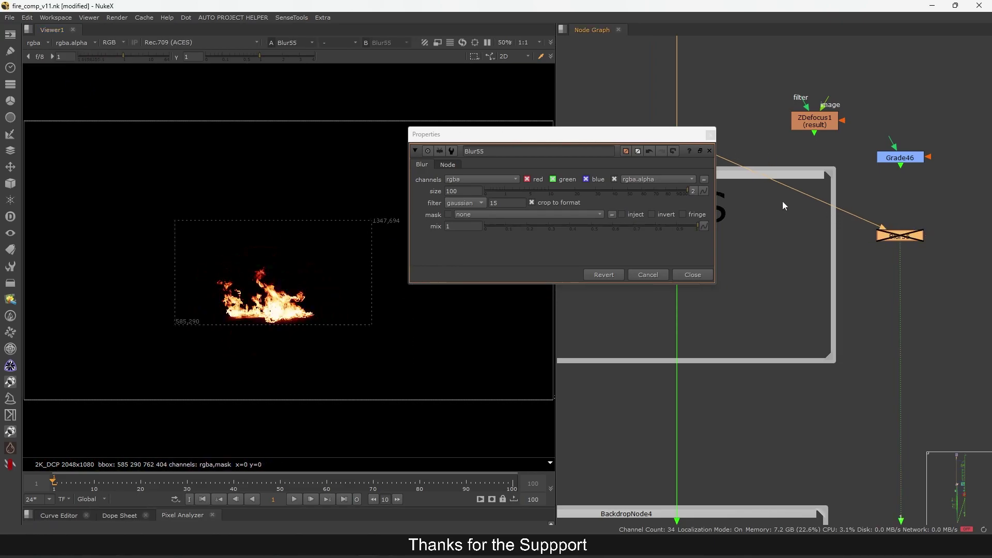
Set the Blur node's channels to fire_element, display that layer and toggle the node off and on to compare
click(482, 179)
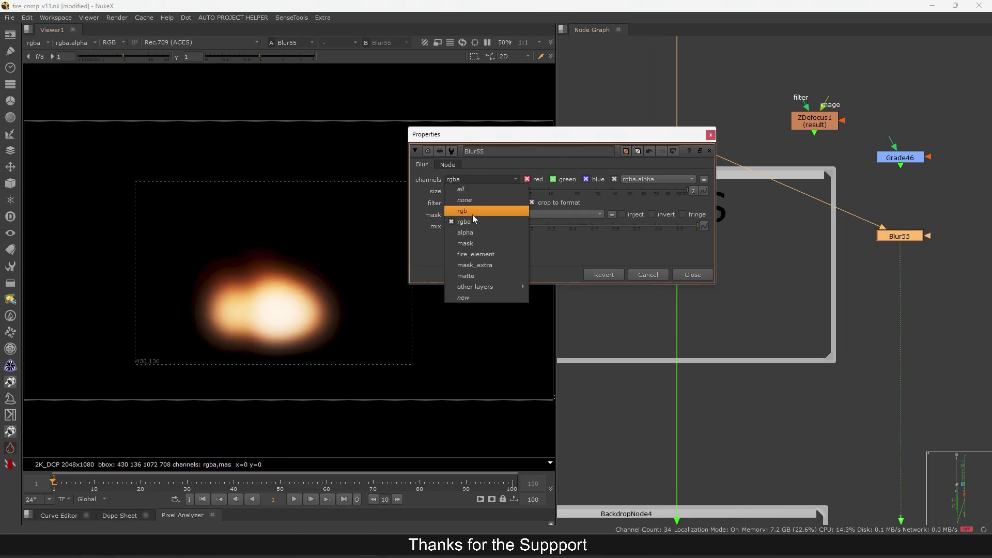
click(479, 254)
drag(900, 240, 906, 245)
click(36, 42)
click(88, 116)
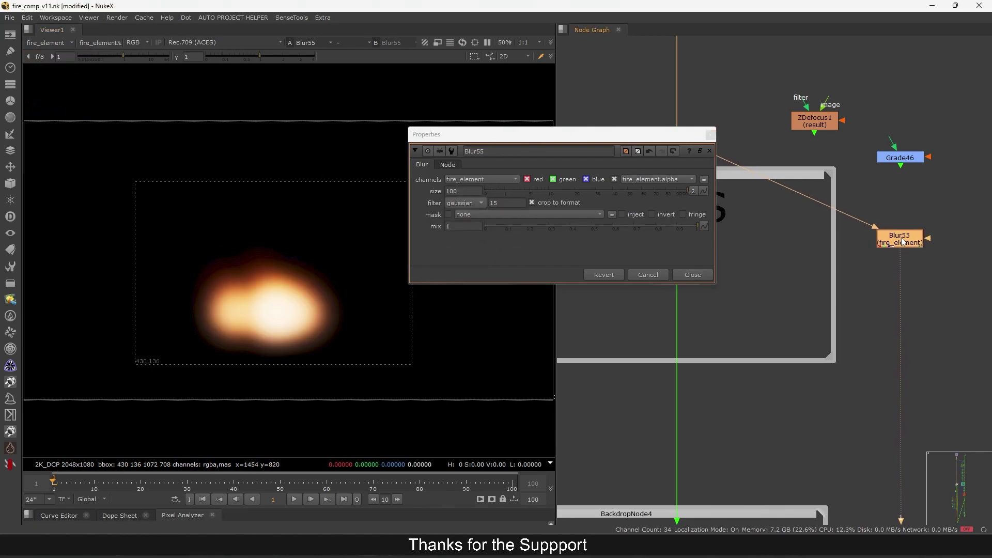
key(d)
key(d)
key(d)
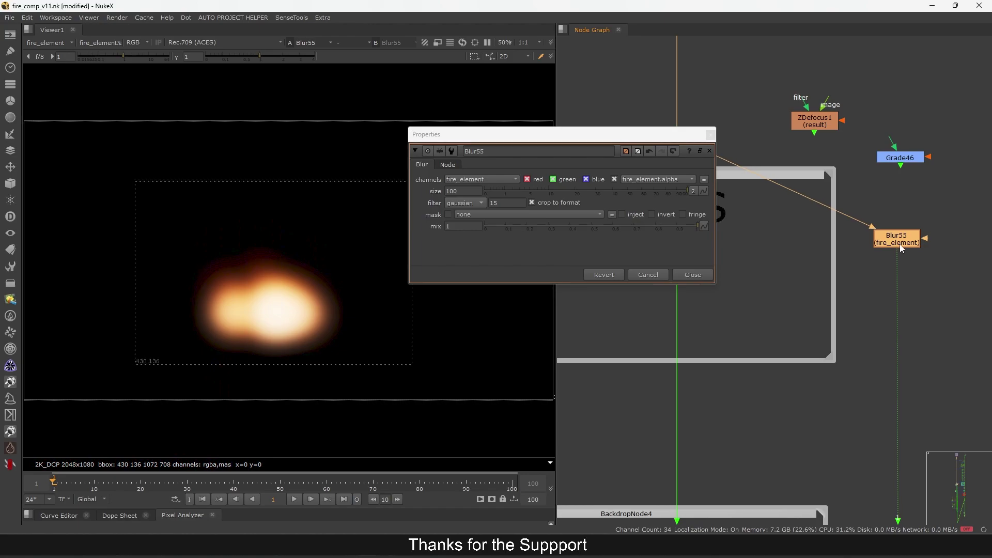
Delete the Blur node, connect the Grade node to the dot above the DEFOCUS backdrop and display it
key(Delete)
drag(900, 162, 675, 147)
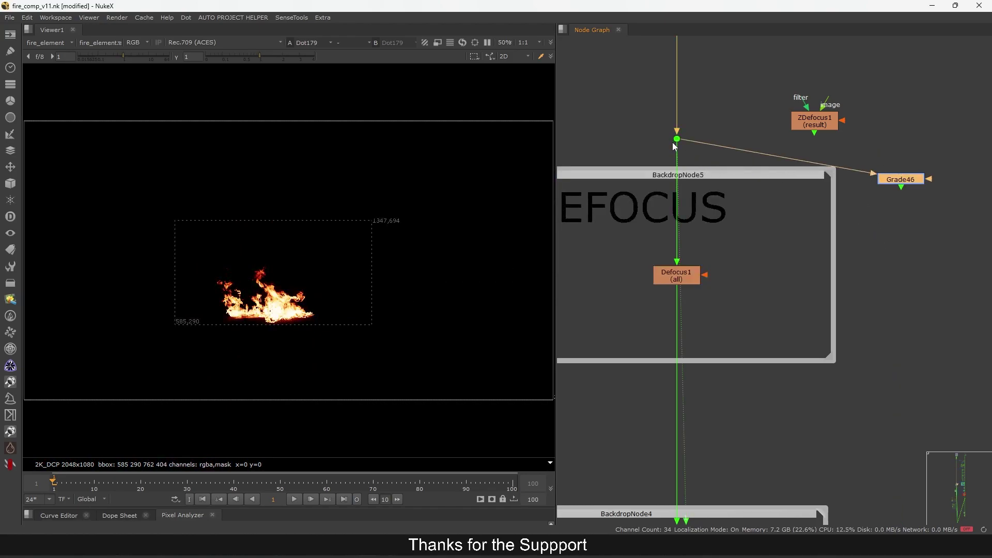
drag(902, 186, 902, 225)
double_click(900, 228)
key(1)
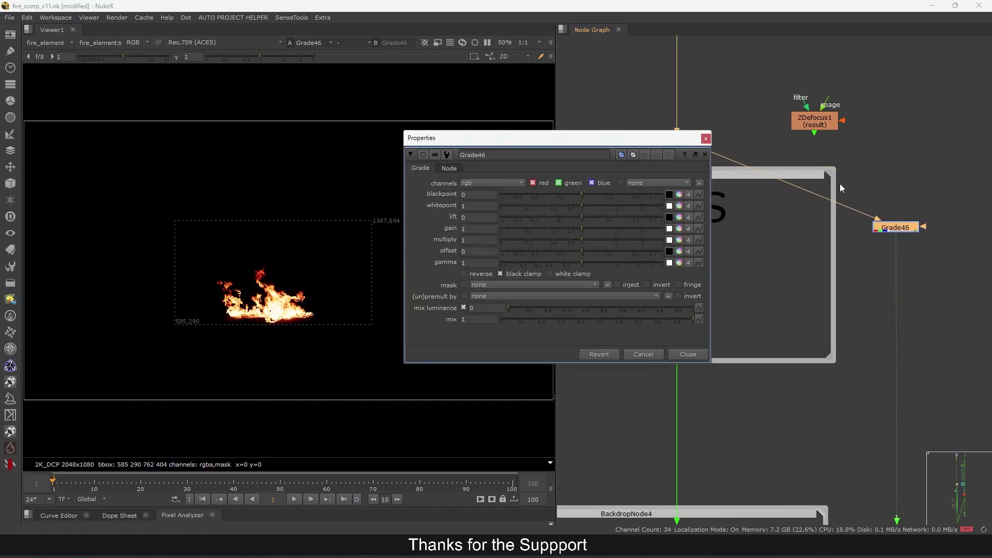
Set the Grade node's channels to fire_element, with multiply at 4 and gamma at 5
click(497, 183)
click(494, 247)
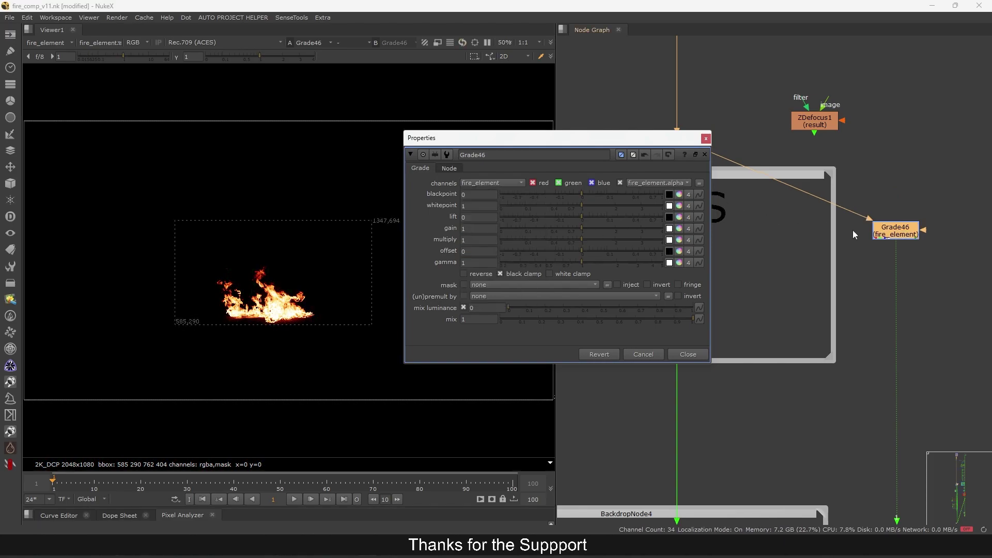
drag(585, 240, 665, 250)
drag(658, 263, 642, 262)
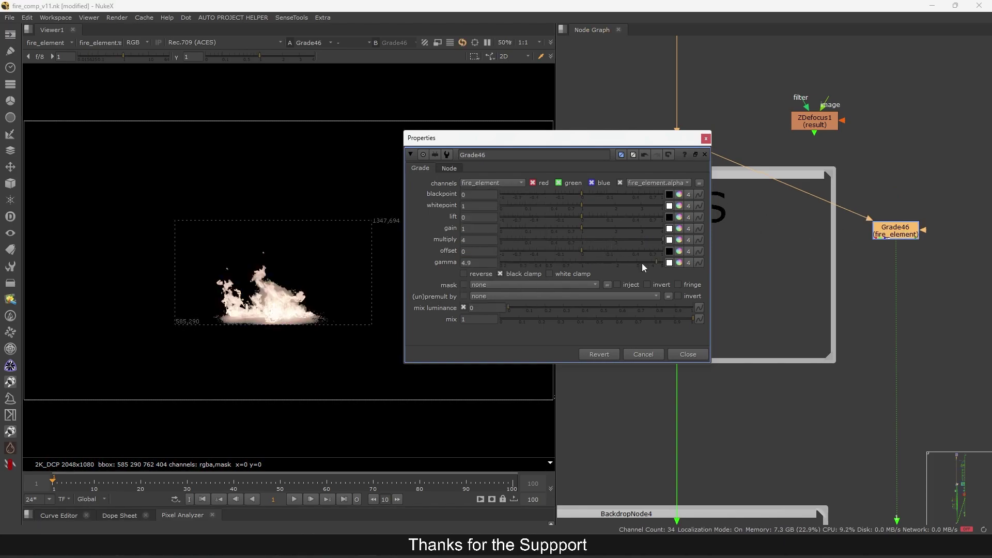
drag(898, 232, 900, 234)
Display the rgba layer through the Grade node to check the fire, and close the node's properties
click(45, 42)
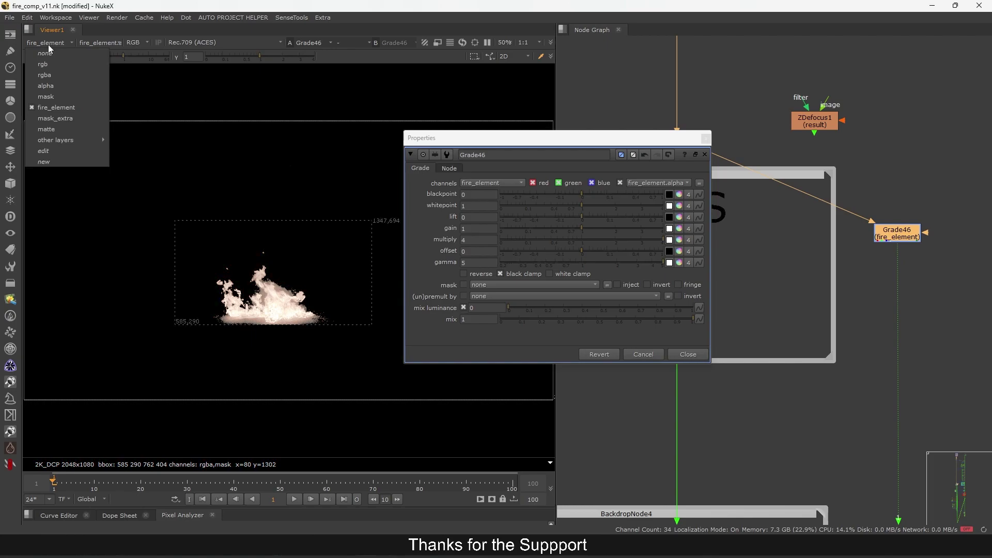
click(41, 60)
ctrl+shift+drag(203, 258, 344, 318)
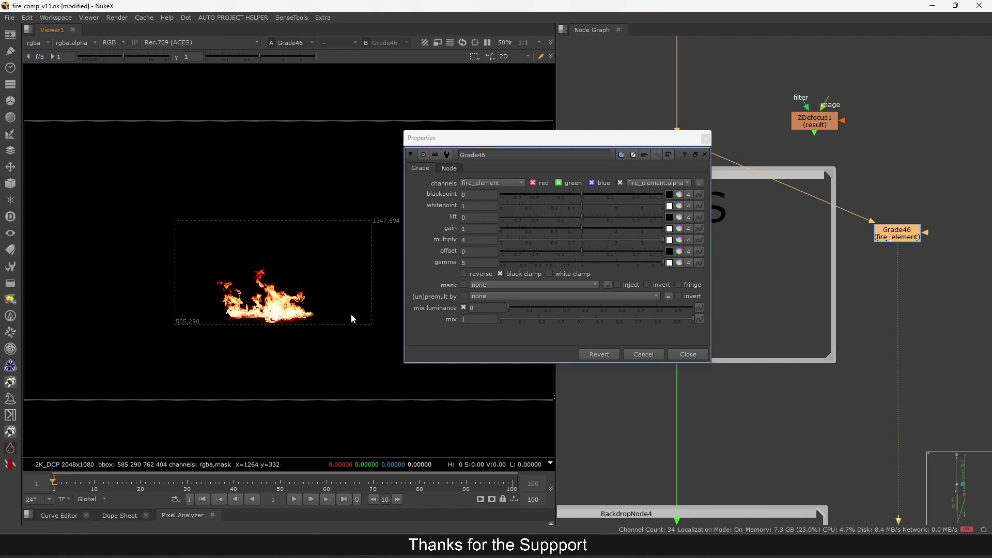
click(689, 355)
middle_drag(892, 263, 832, 280)
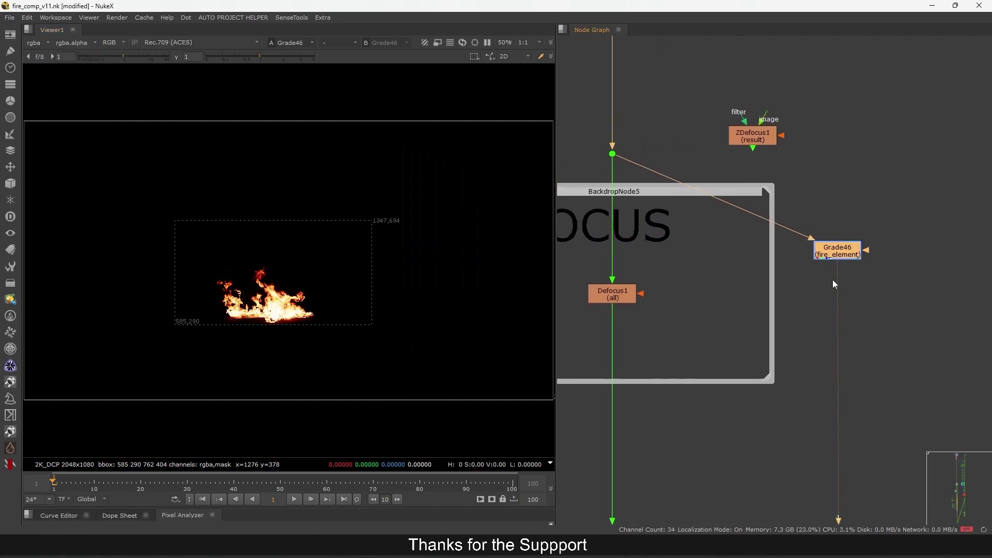
Examine the channel indicators on the Grade node and review its channels options without changing the selection
scroll(832, 281, up, 2)
drag(852, 235, 853, 238)
drag(916, 195, 764, 296)
drag(849, 246, 851, 245)
middle_drag(826, 289, 831, 294)
drag(852, 251, 853, 250)
double_click(855, 249)
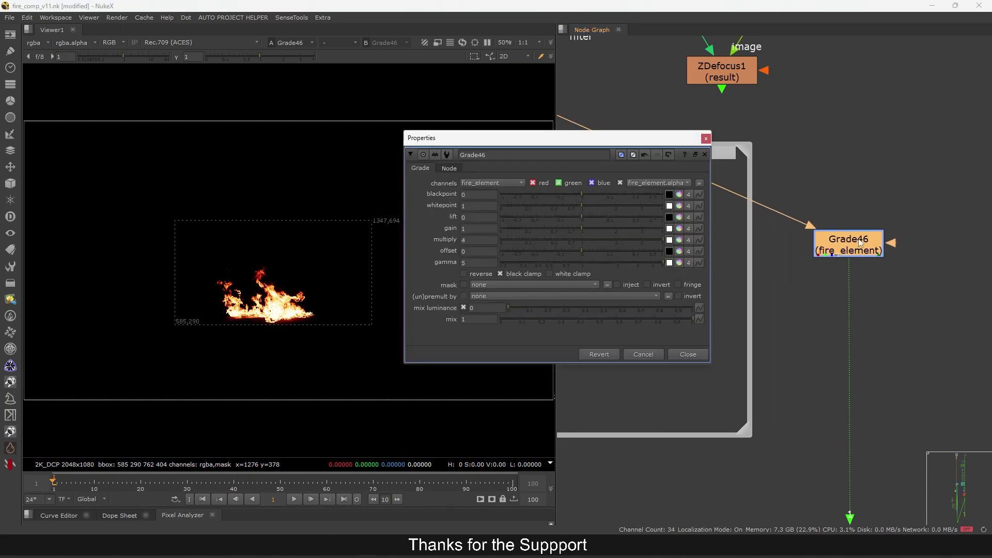
drag(549, 135, 545, 129)
click(503, 176)
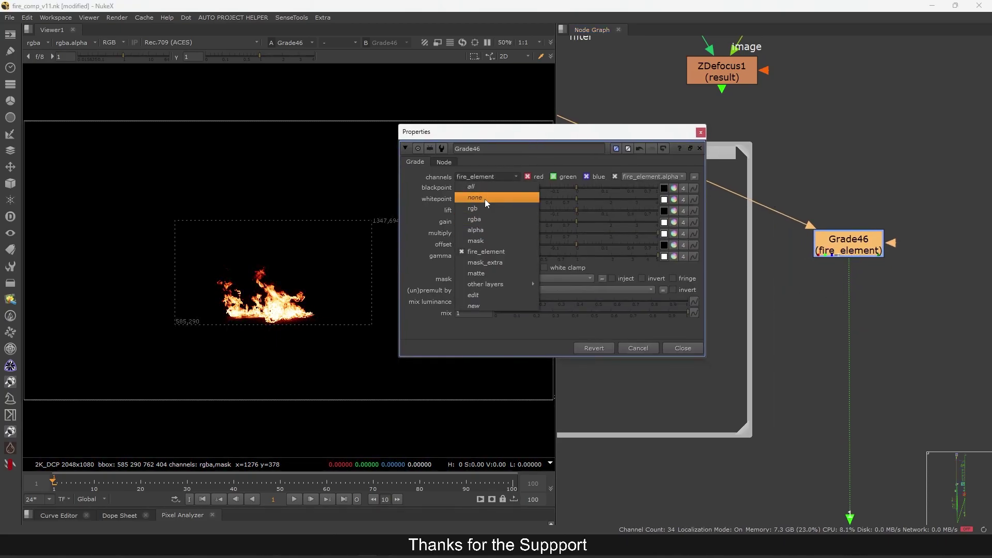
click(433, 237)
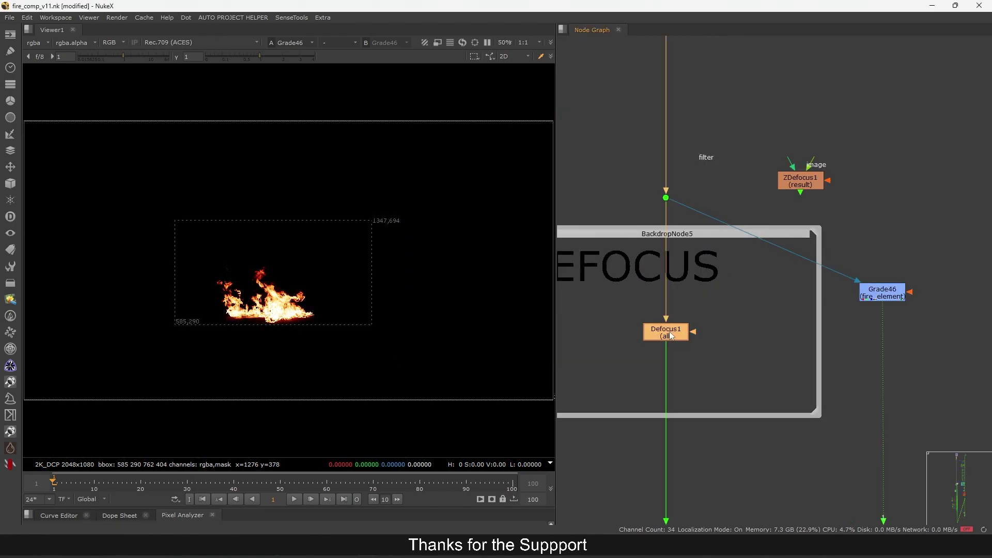
Display Defocus1 in the DEFOCUS backdrop, review its channels options and close its properties unchanged
scroll(778, 280, up, 2)
scroll(778, 281, up, 1)
double_click(724, 279)
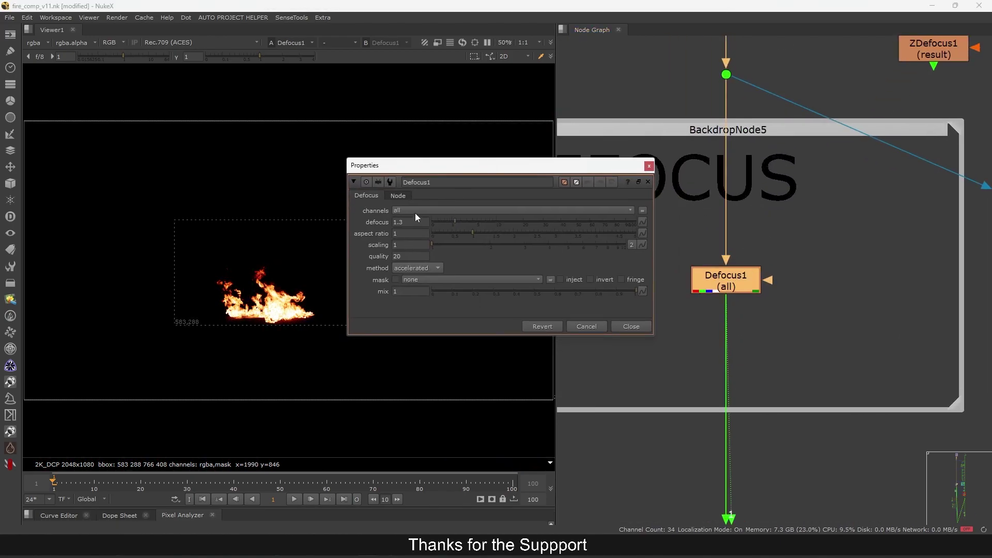
click(414, 211)
click(386, 291)
click(631, 327)
scroll(693, 295, down, 3)
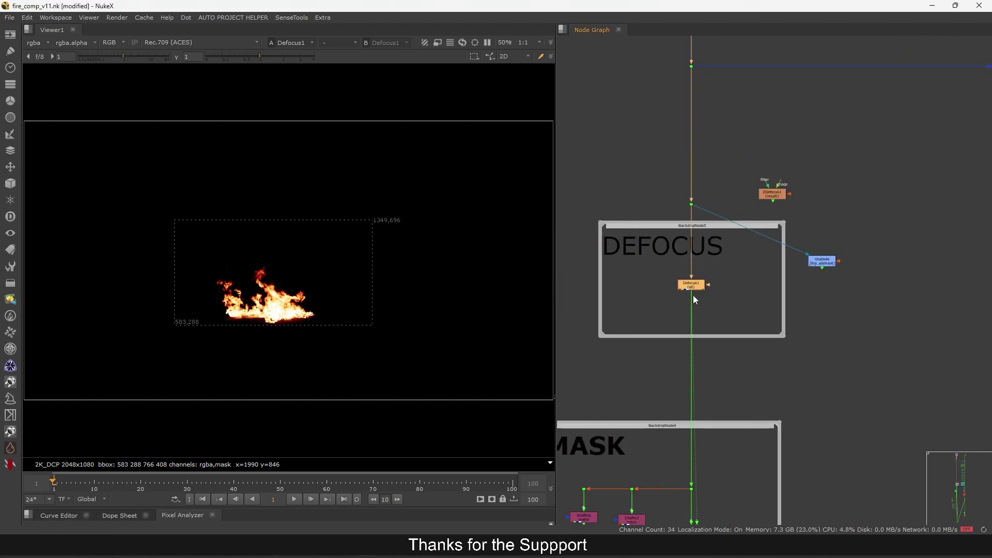
scroll(836, 275, up, 1)
scroll(835, 237, down, 5)
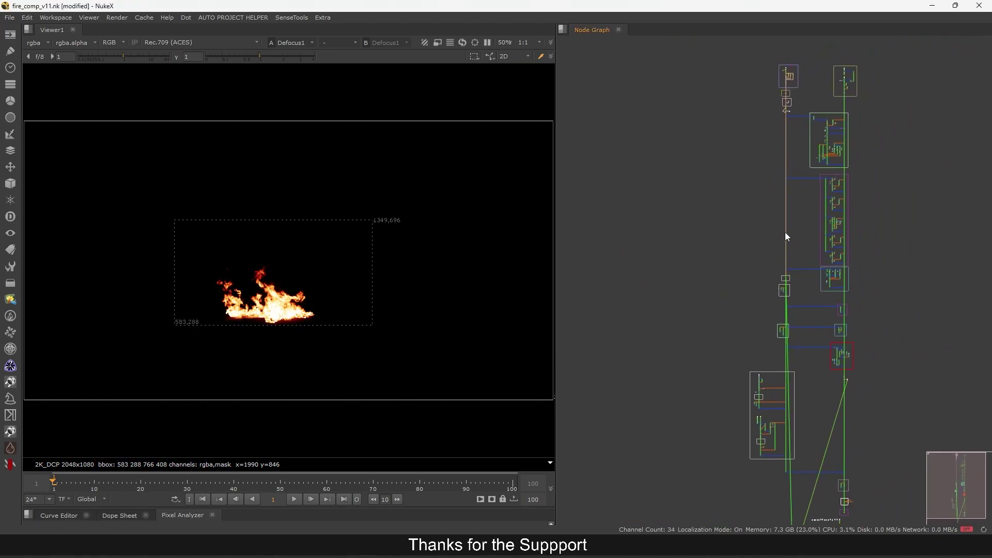
scroll(808, 275, up, 3)
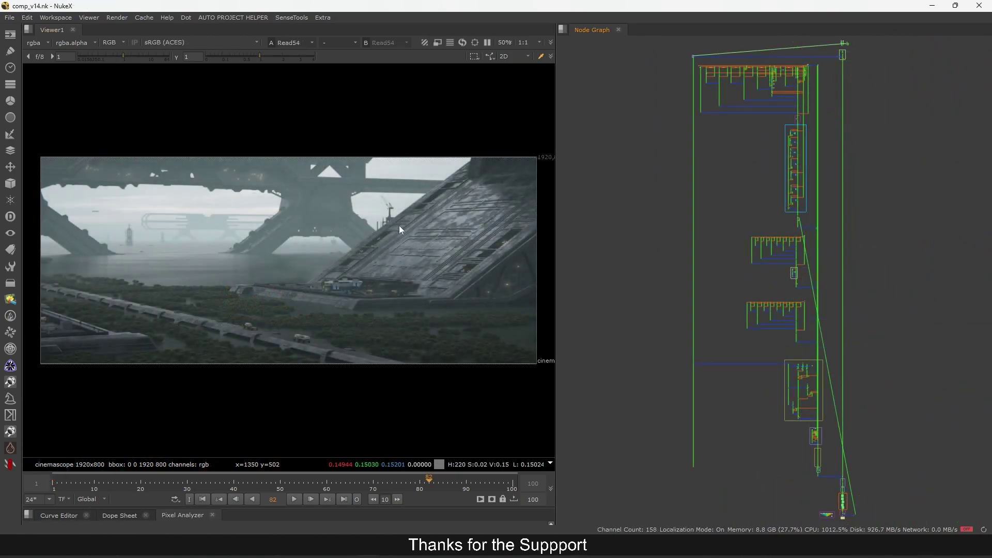
In comp_v14.nk, display Copy1 above the SHADOW MATTE backdrop, check its depth layer and return the viewer to rgba
scroll(822, 107, up, 8)
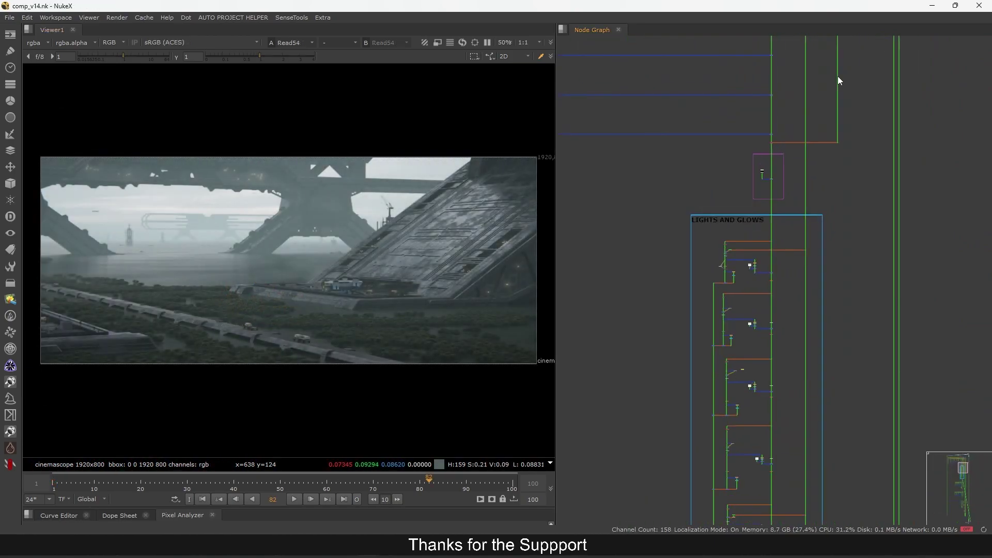
scroll(814, 332, up, 5)
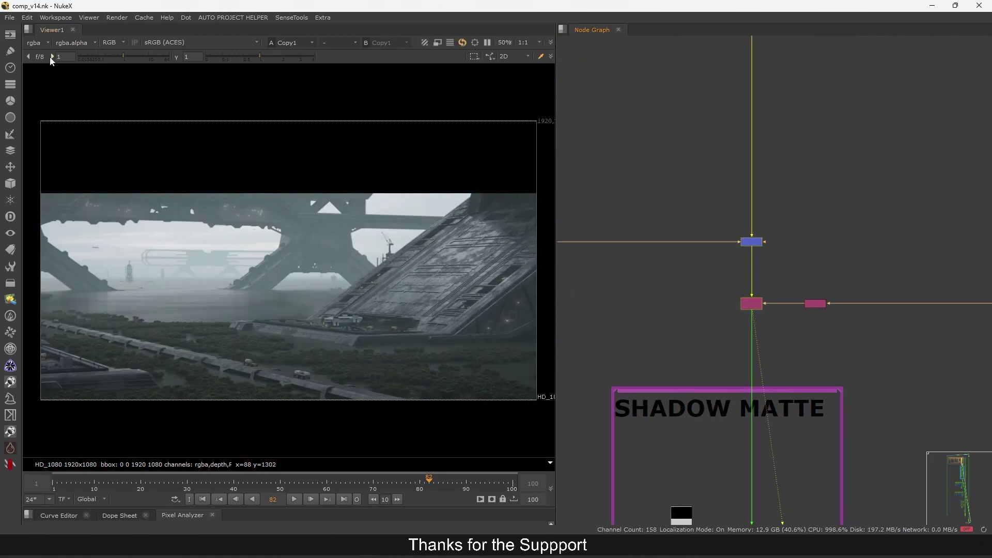
click(40, 42)
click(53, 96)
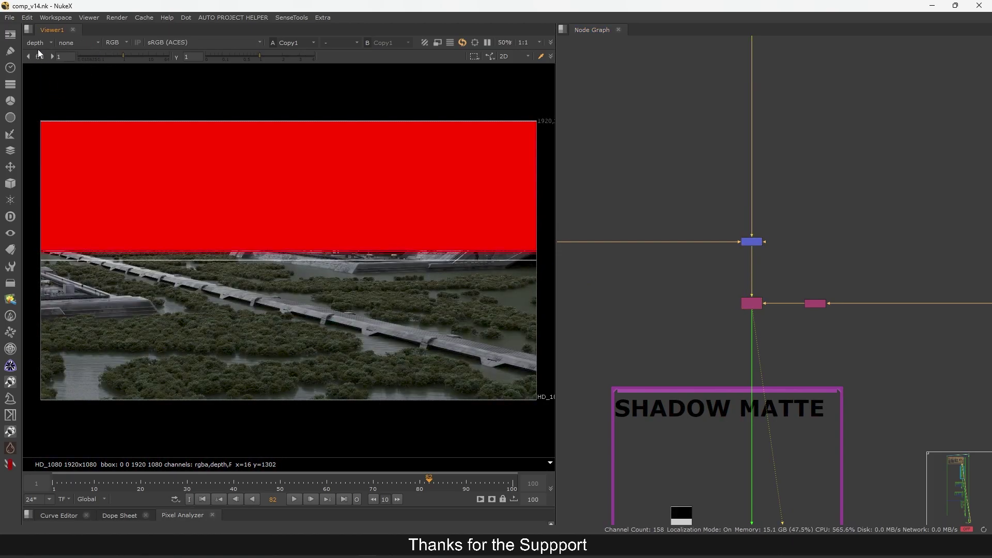
click(37, 43)
click(45, 71)
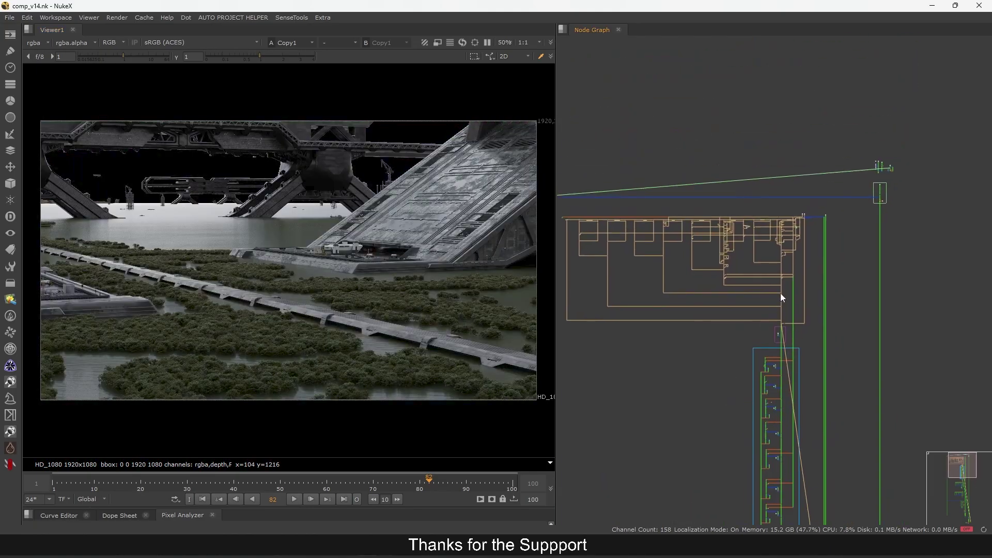
Move Read13 up in the node graph, display it and switch the viewer to the diffuse_direct layer
scroll(796, 202, up, 6)
middle_drag(805, 211, 785, 255)
drag(804, 218, 805, 198)
drag(865, 213, 863, 124)
key(1)
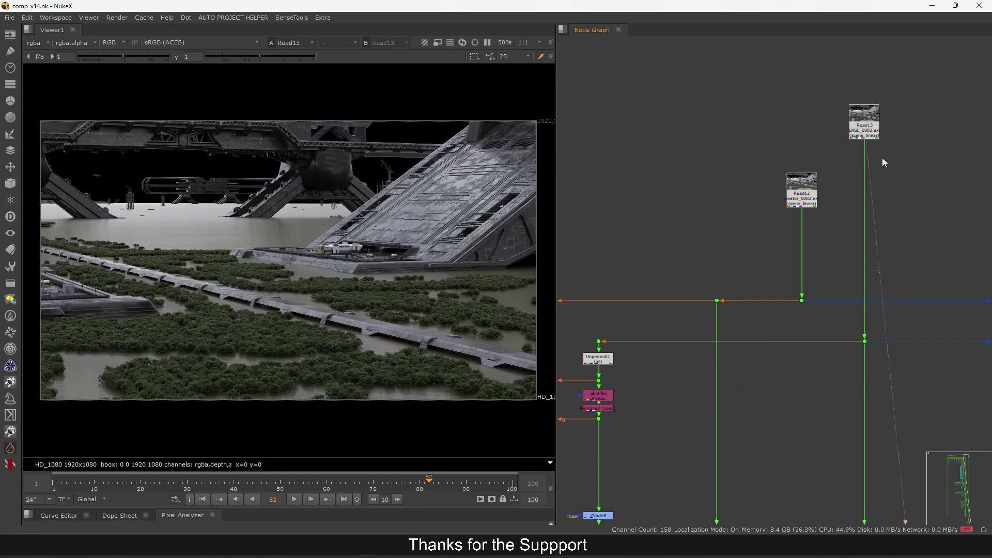
middle_drag(881, 160, 860, 169)
click(32, 43)
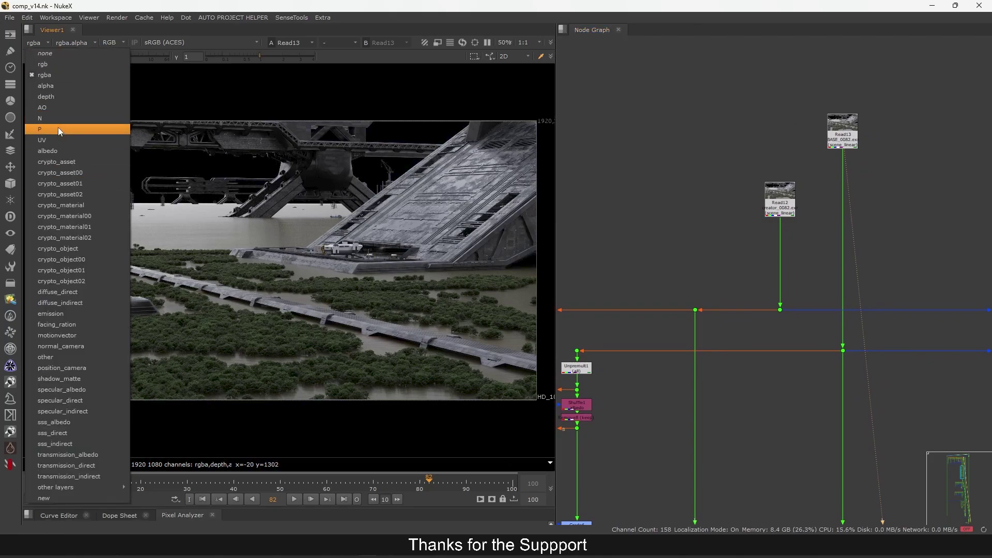
click(70, 293)
click(41, 42)
click(696, 181)
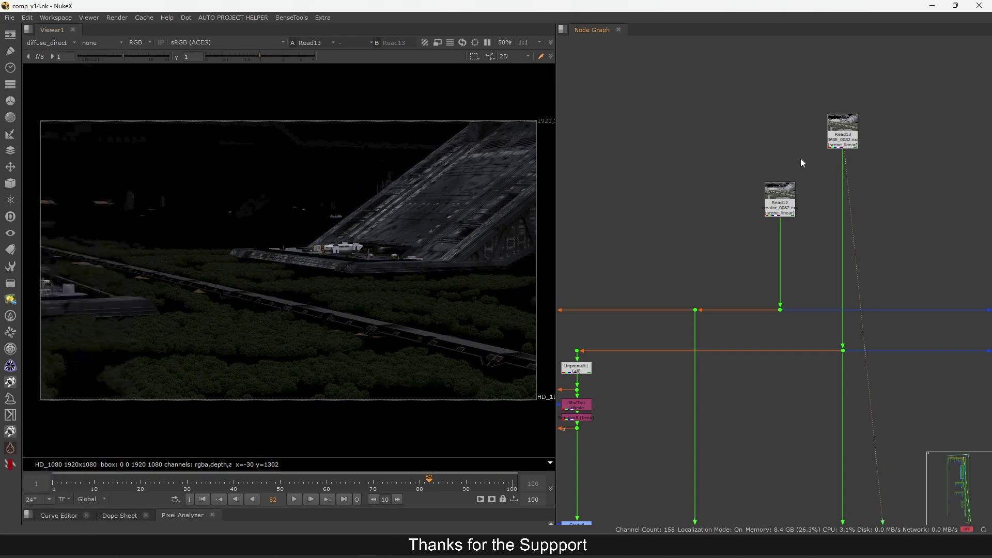
Add a Grade and a Blur node below Read13, and set the Blur's channels to diffuse_direct with size 48
click(844, 136)
key(g)
key(b)
drag(851, 174, 854, 195)
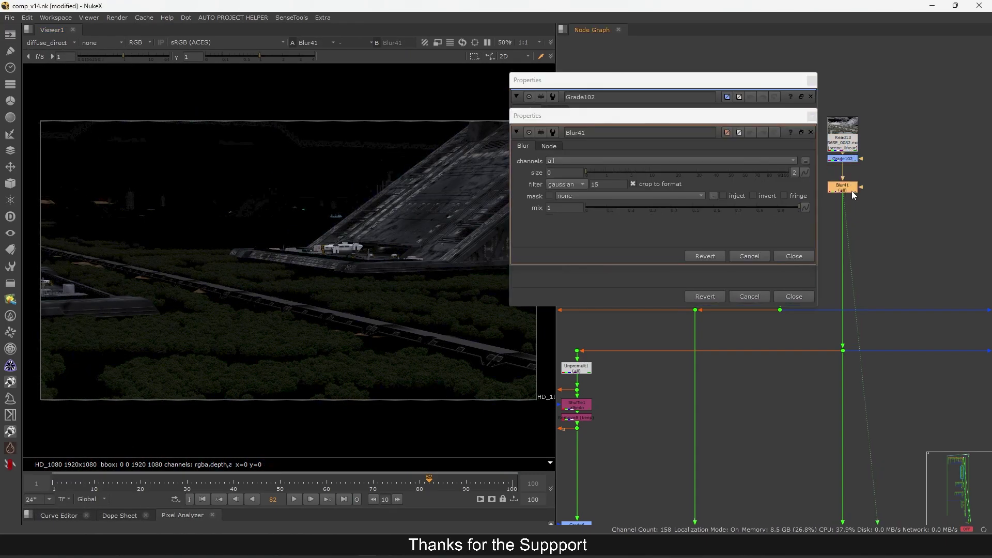
click(584, 161)
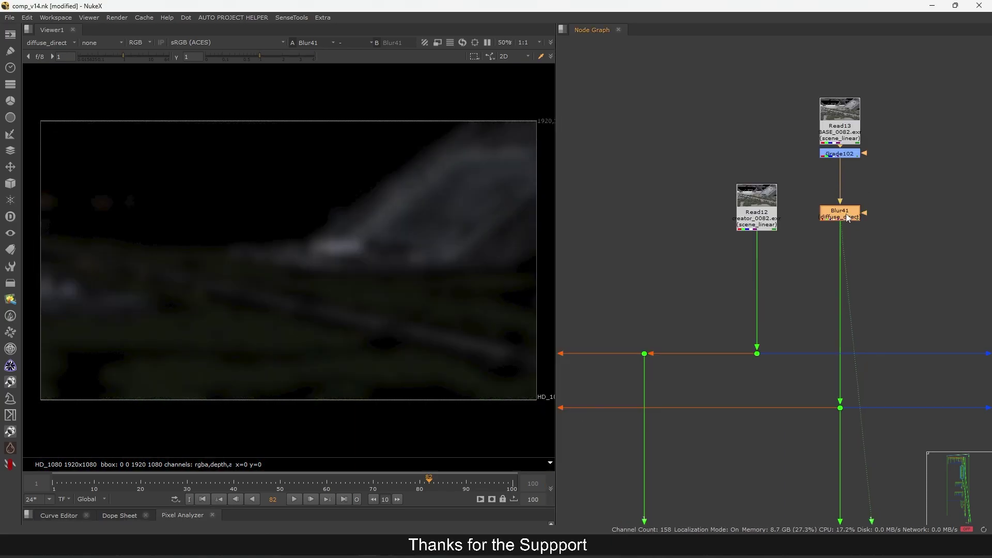
Disable and re-enable the Blur below Read13 repeatedly to compare the diffuse_direct layer with and without blurring
key(d)
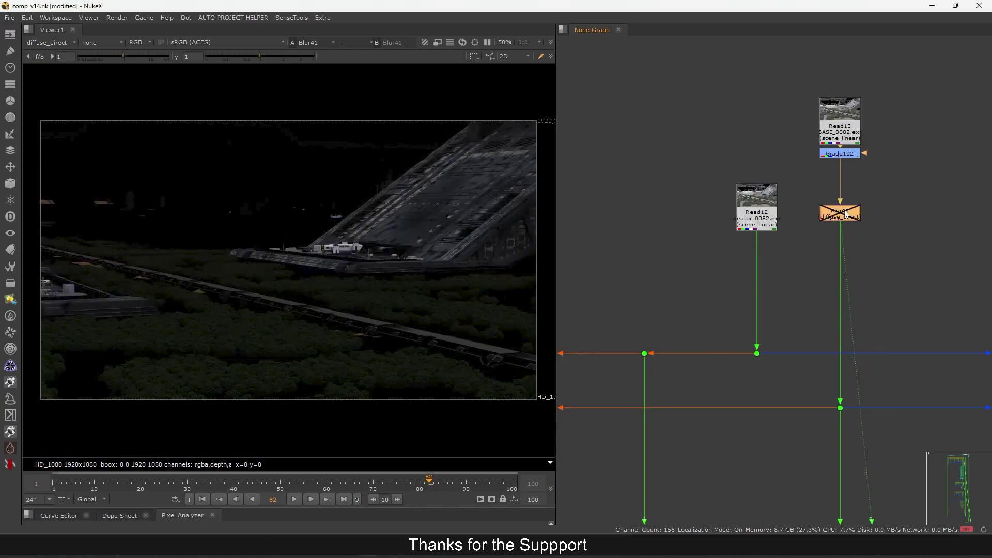
key(d)
key(d)
key(d)
key(d)
Limit the Grade below Read13 to diffuse_direct and display the layer through it
drag(850, 156, 849, 166)
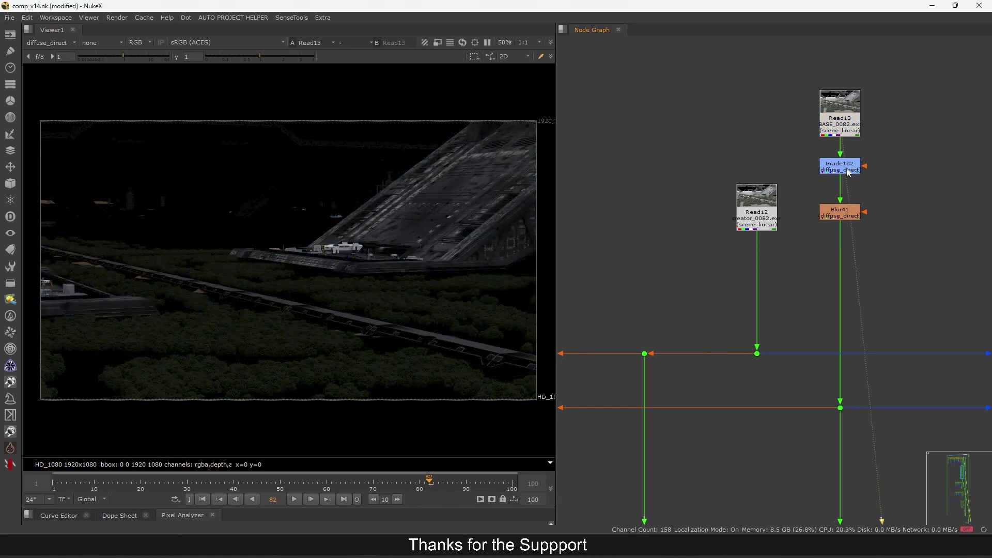
click(846, 171)
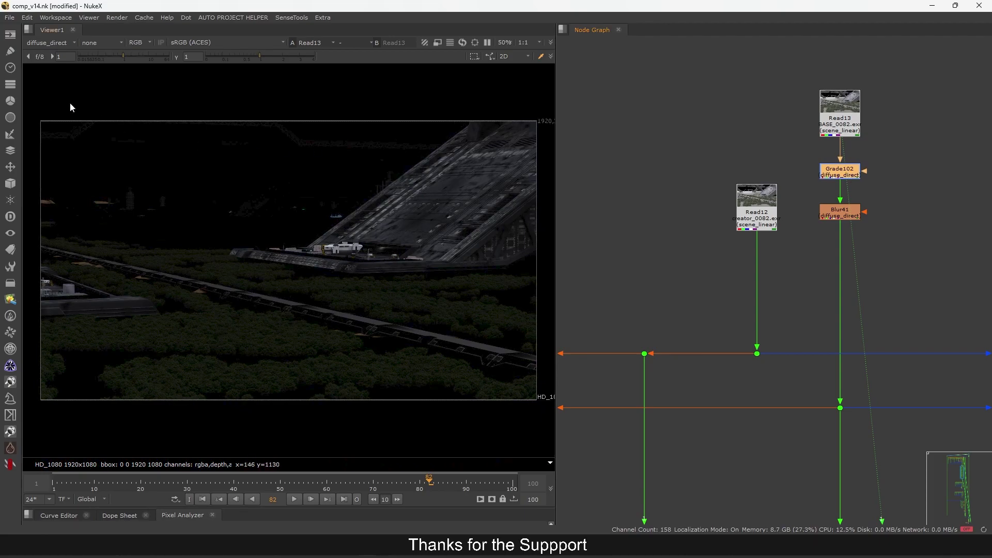
click(45, 44)
click(225, 198)
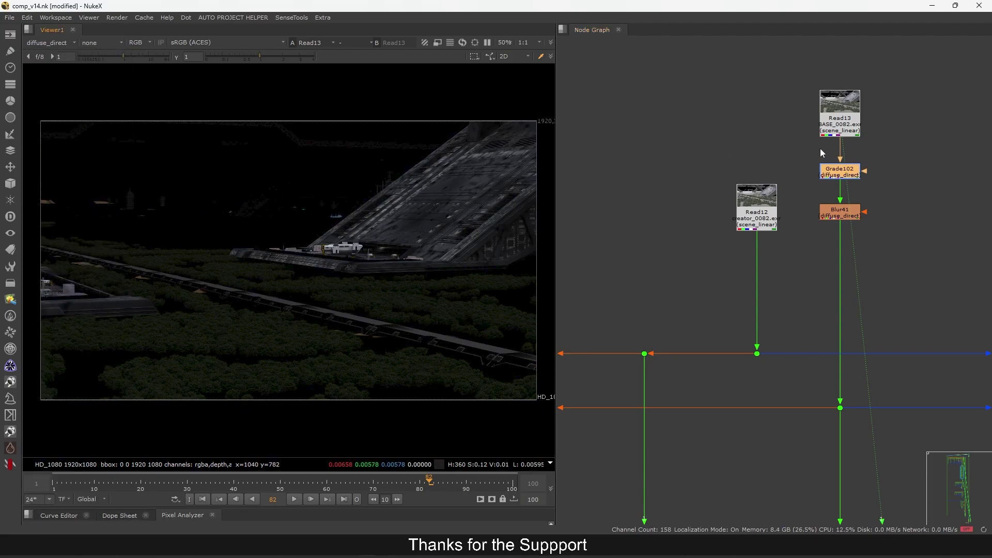
key(1)
Display the Blur below the Grade and toggle it off and on to check its effect on diffuse_direct
click(844, 214)
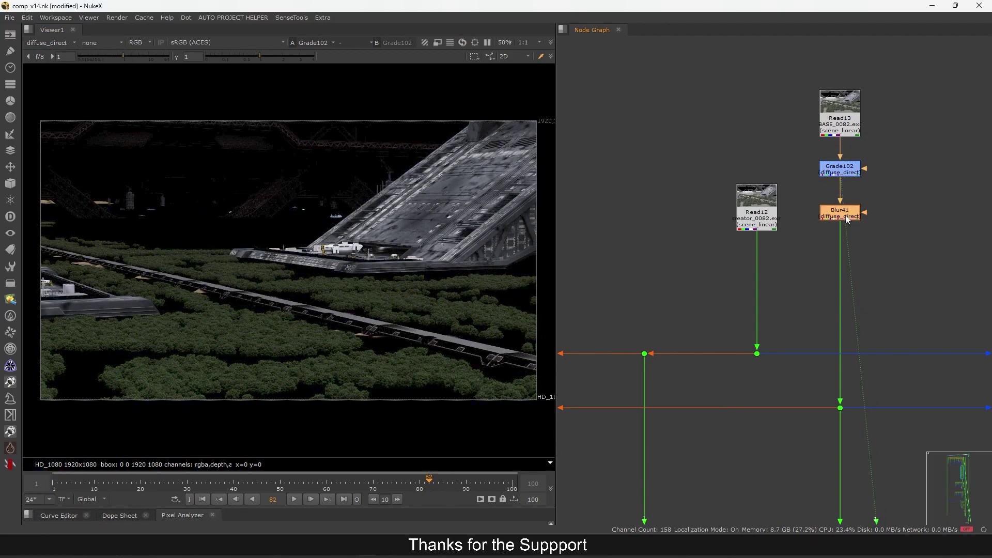
drag(845, 168, 845, 176)
drag(847, 213, 848, 215)
key(1)
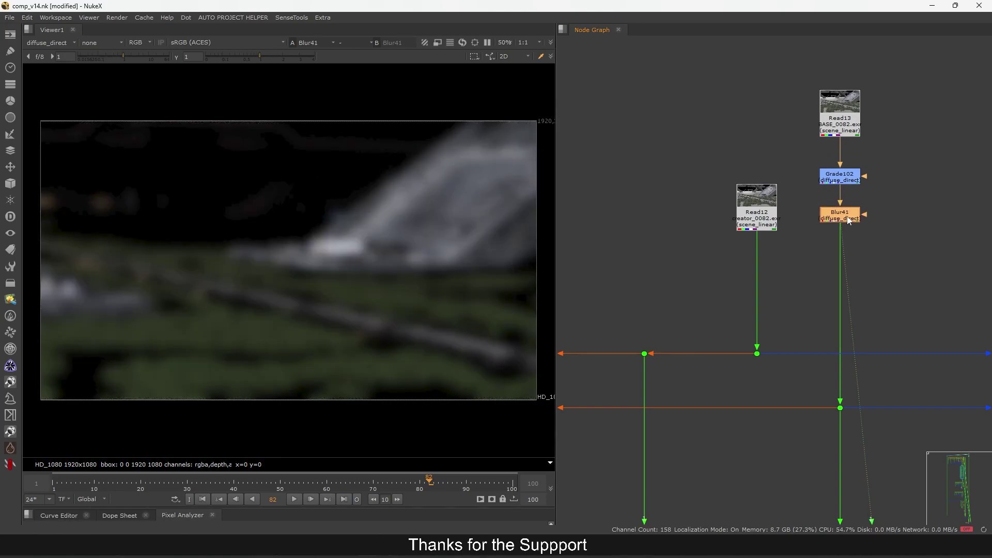
key(d)
key(d)
key(d)
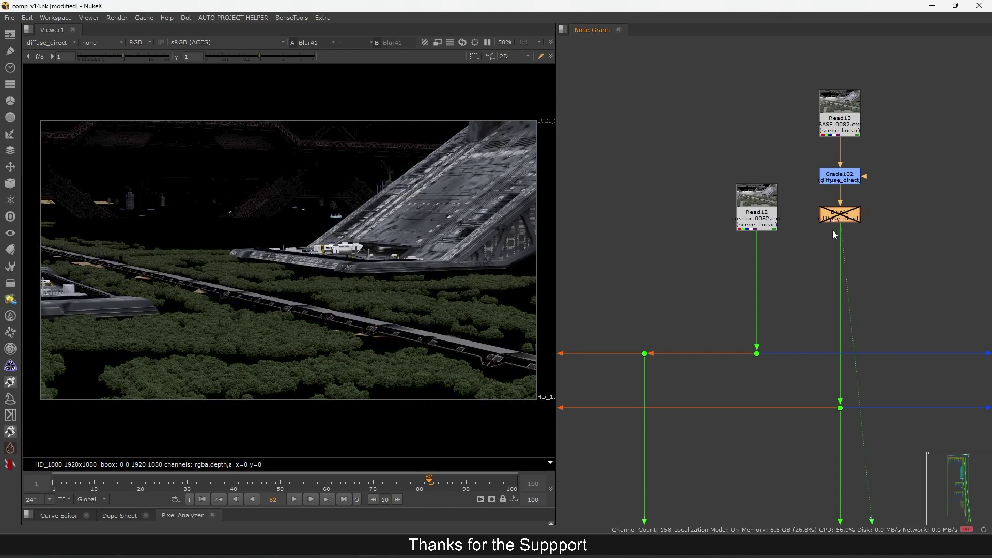
Re-enable Blur41, set its channels to all and close its properties
double_click(839, 222)
key(d)
click(569, 157)
click(570, 157)
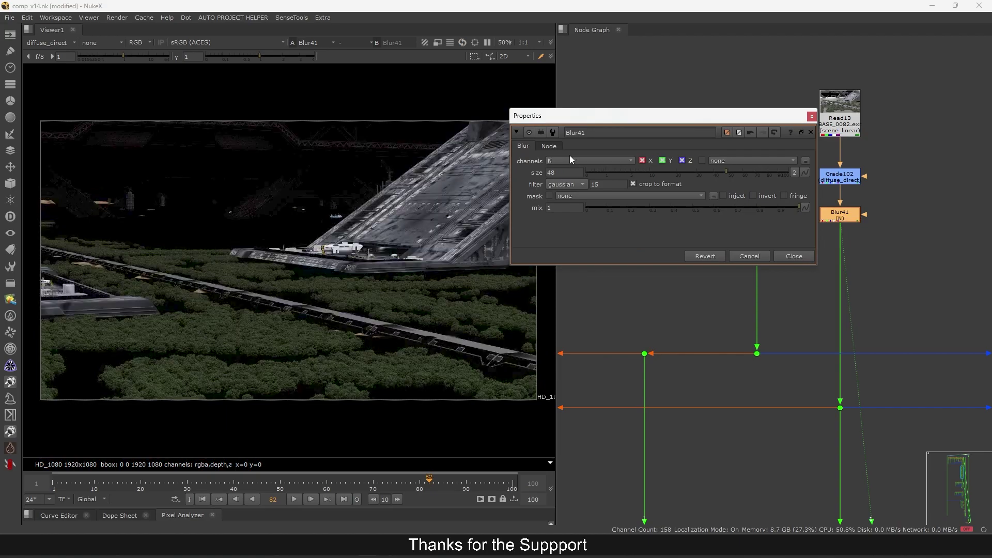
click(566, 163)
click(573, 87)
click(794, 256)
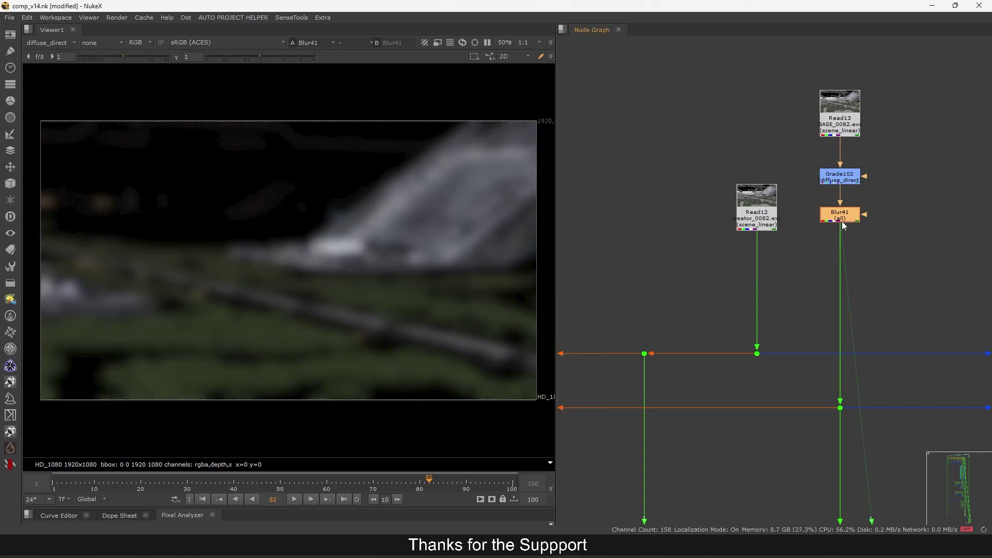
Check the rgba layer through the Blur, and remove the Grade and Blur nodes below Read13
click(49, 42)
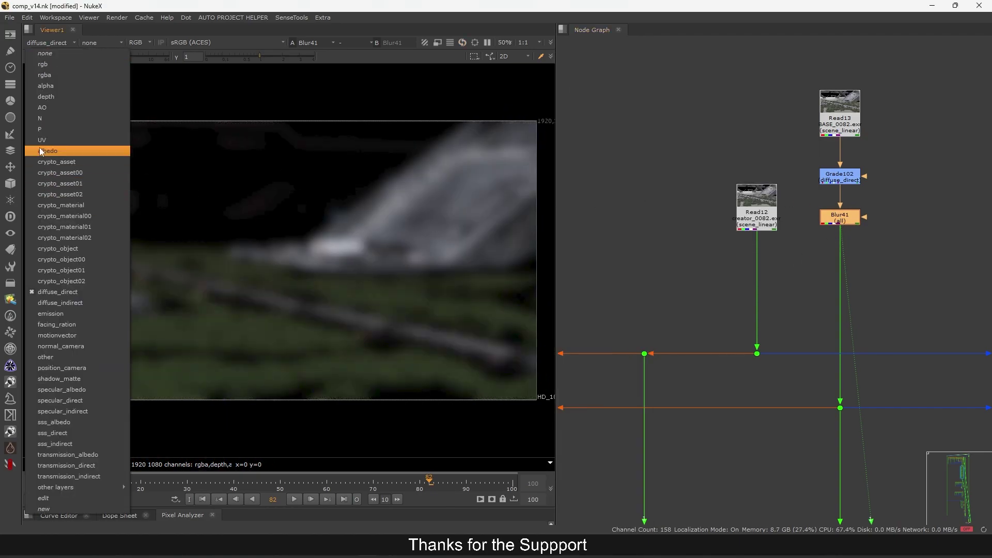
click(51, 77)
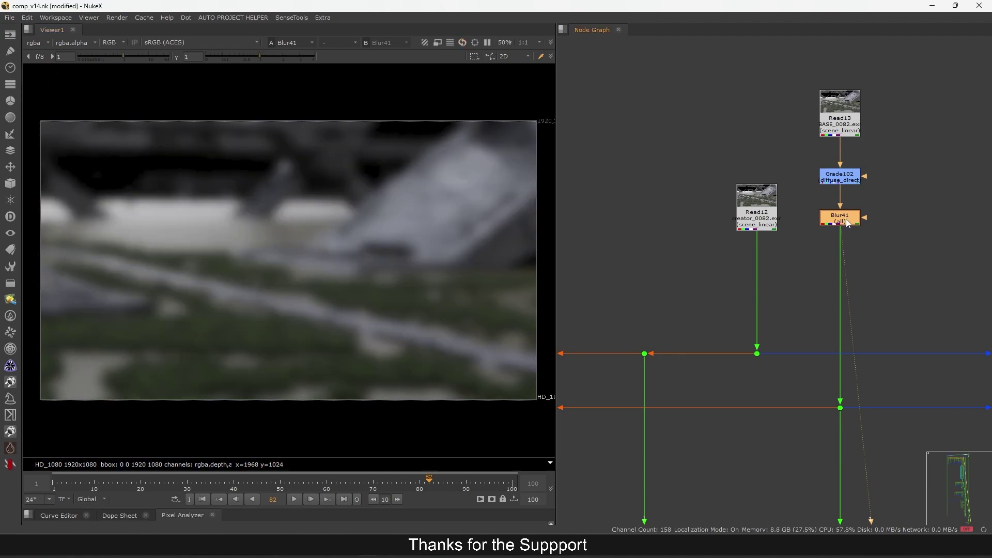
drag(844, 222, 847, 209)
Add unconnected Blur and ZDefocus nodes beside Read13 and review the ZDefocus channels options
key(Return)
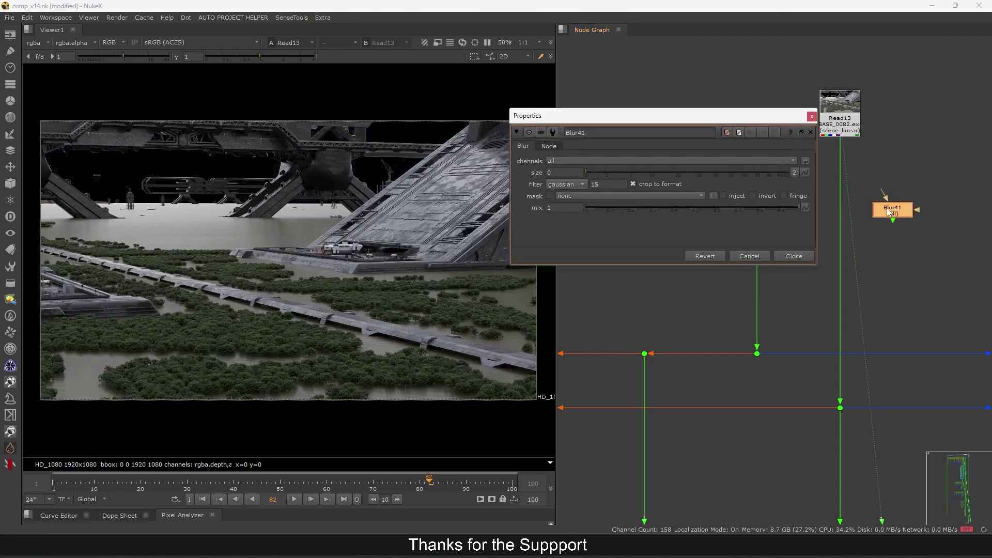
key(Tab)
text(zd)
key(Return)
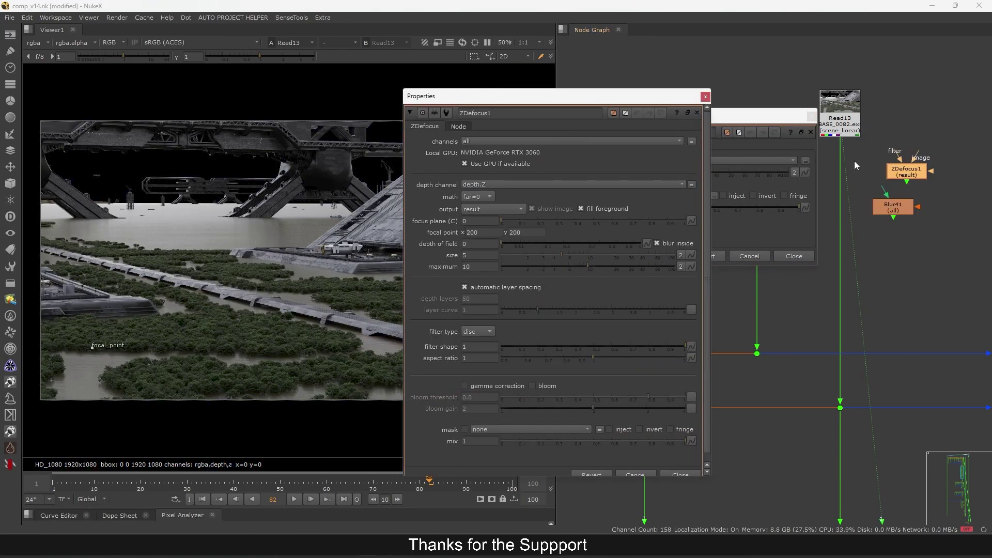
click(548, 139)
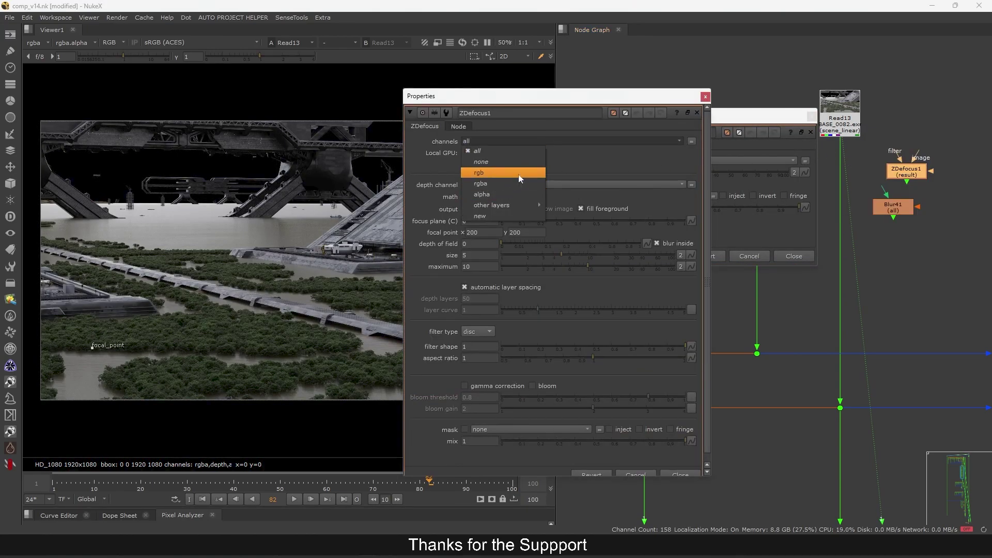
Close the properties of the unconnected Blur and ZDefocus nodes and delete both nodes
click(799, 118)
click(811, 117)
click(705, 97)
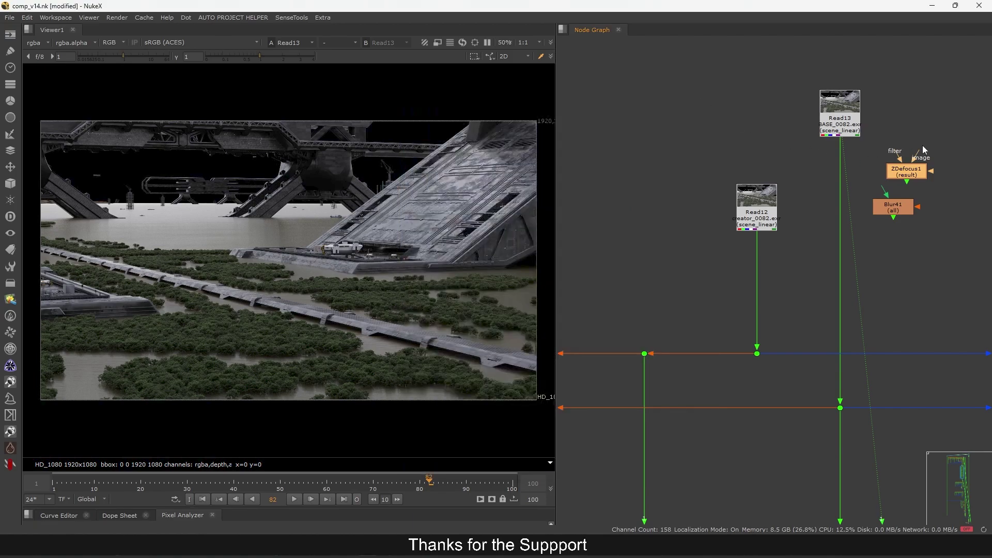
drag(962, 140, 861, 228)
key(Delete)
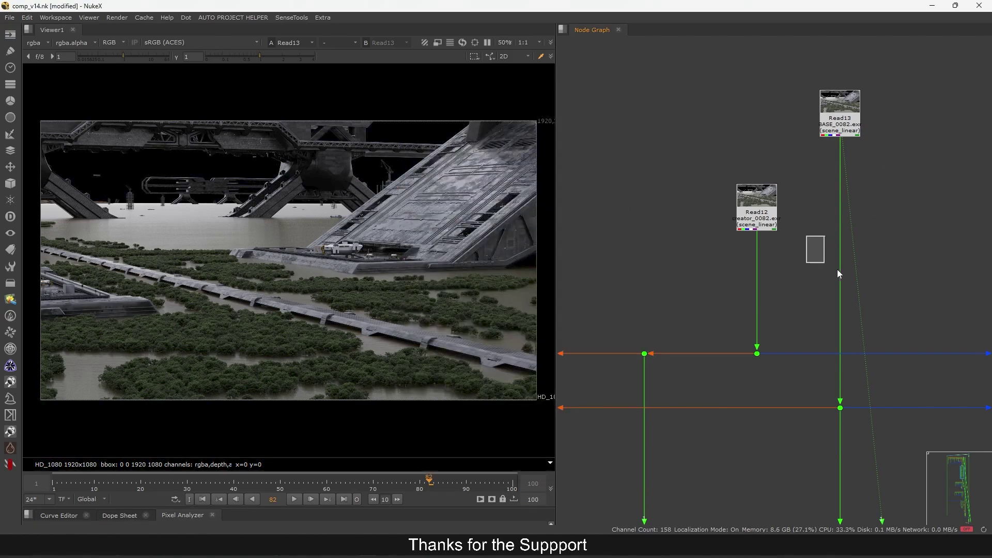
Display Cryptomatte21, Grade80 and FilterErode9 one after another to check the matte branch
scroll(873, 200, down, 10)
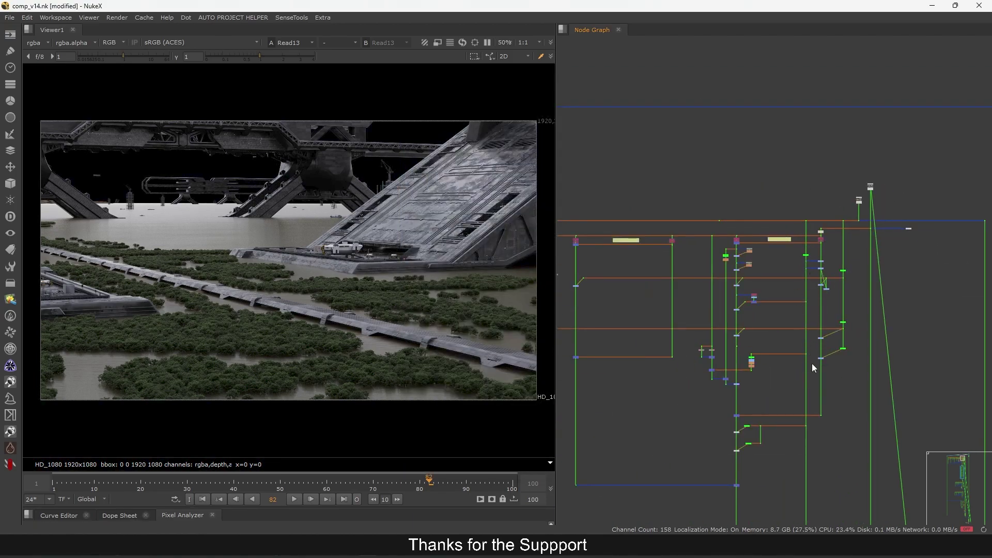
middle_drag(763, 392, 826, 228)
scroll(825, 229, up, 4)
middle_drag(804, 187, 801, 204)
scroll(807, 203, up, 8)
click(830, 172)
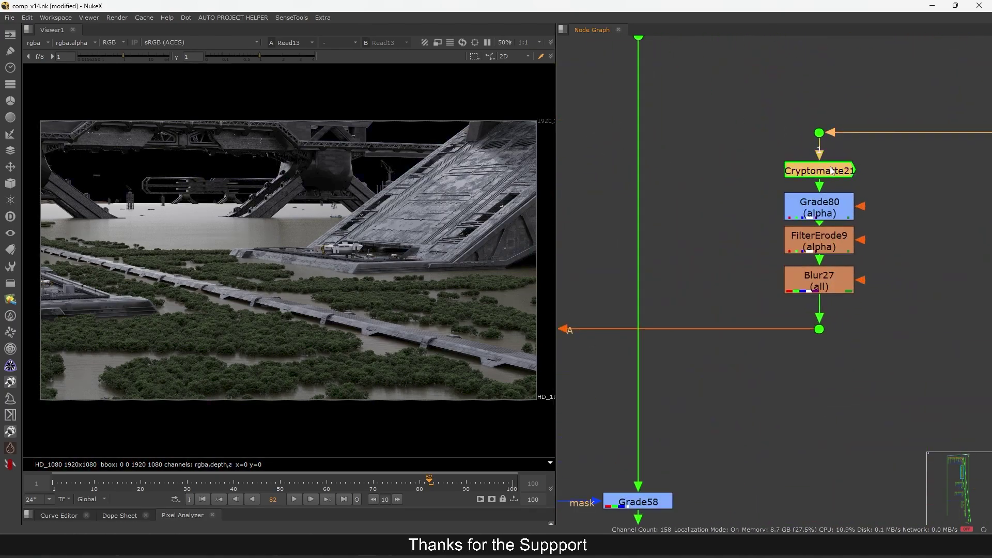
key(1)
click(828, 203)
key(1)
click(825, 248)
key(1)
Review FilterErode9's channel settings, display Blur27 and close the FilterErode9 properties
double_click(825, 249)
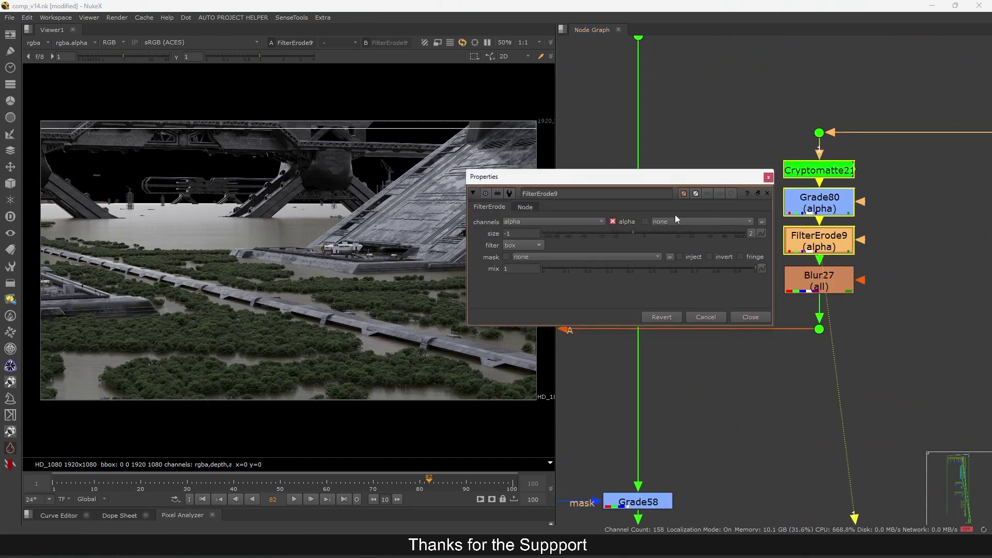
click(808, 274)
key(1)
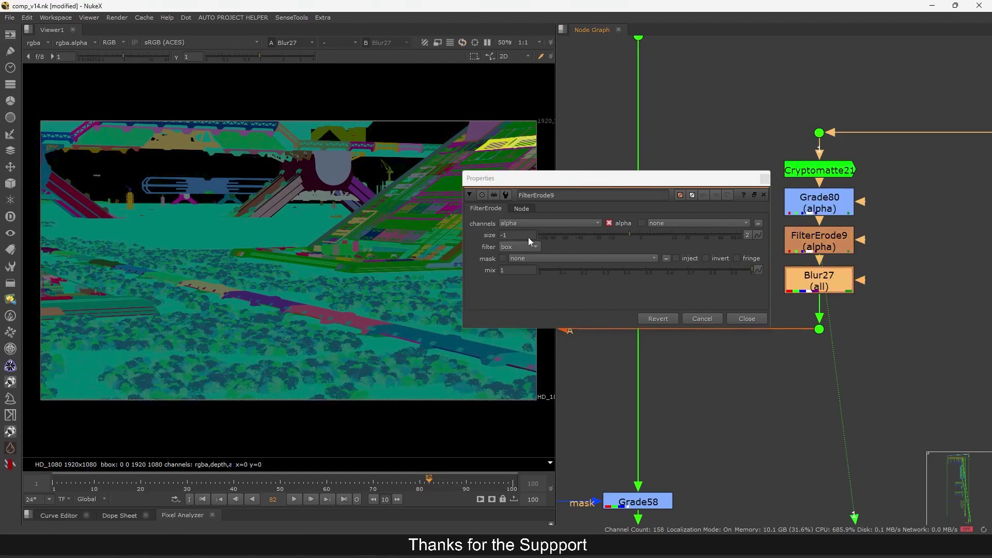
click(747, 319)
Set Blur27's channels to alpha and close its properties
double_click(821, 284)
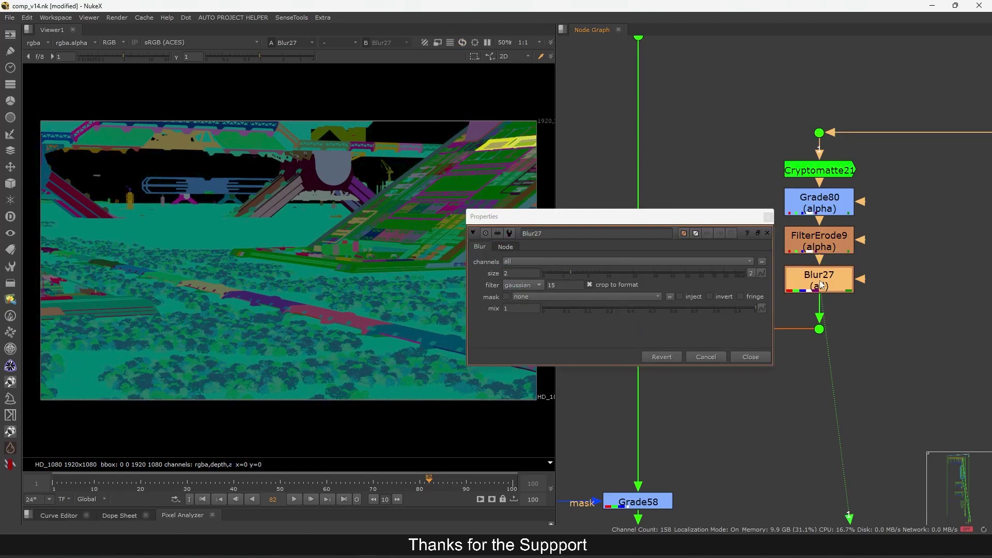
drag(525, 264, 525, 276)
click(523, 260)
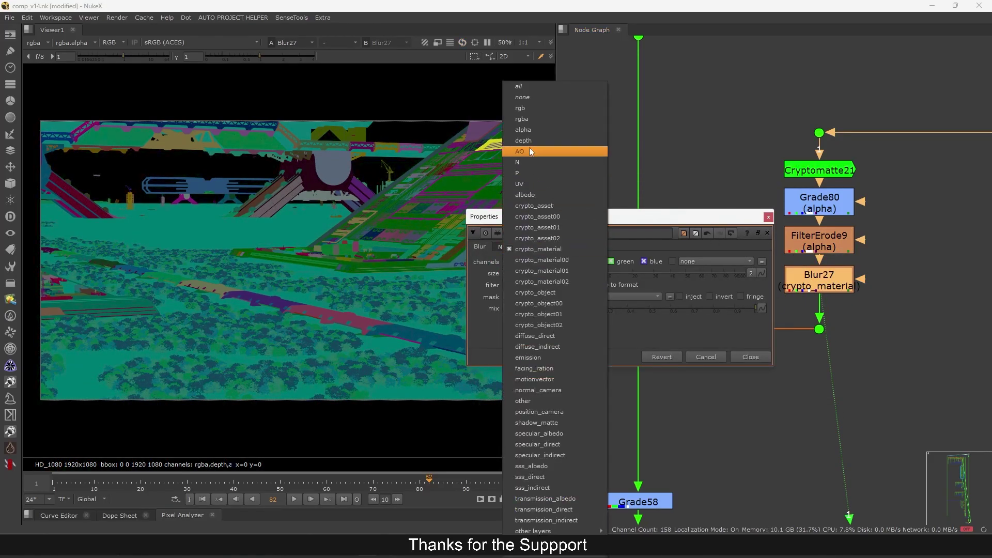
click(530, 129)
click(768, 217)
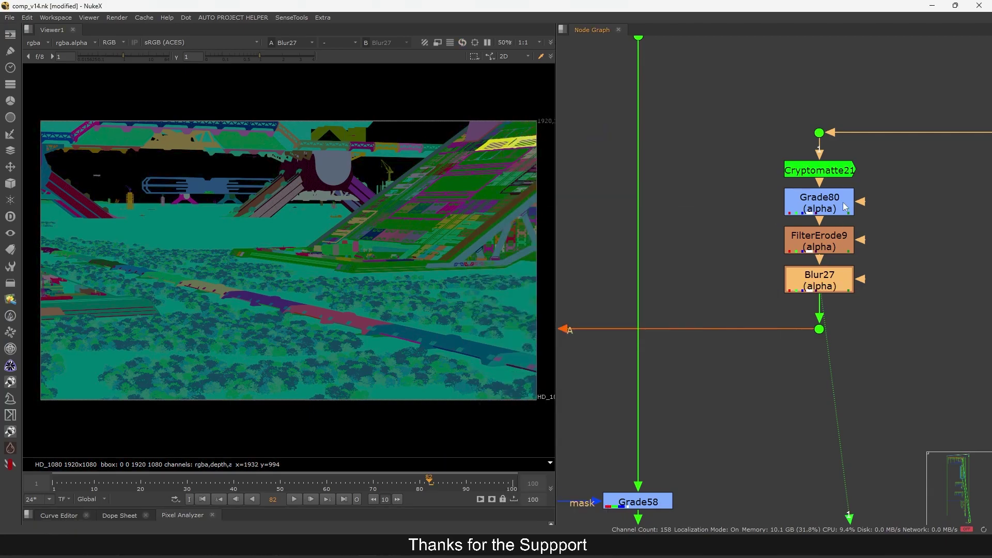
Display the dot feeding Cryptomatte21 in the viewer and survey the surrounding node graph
drag(791, 113, 837, 142)
key(1)
scroll(837, 320, down, 10)
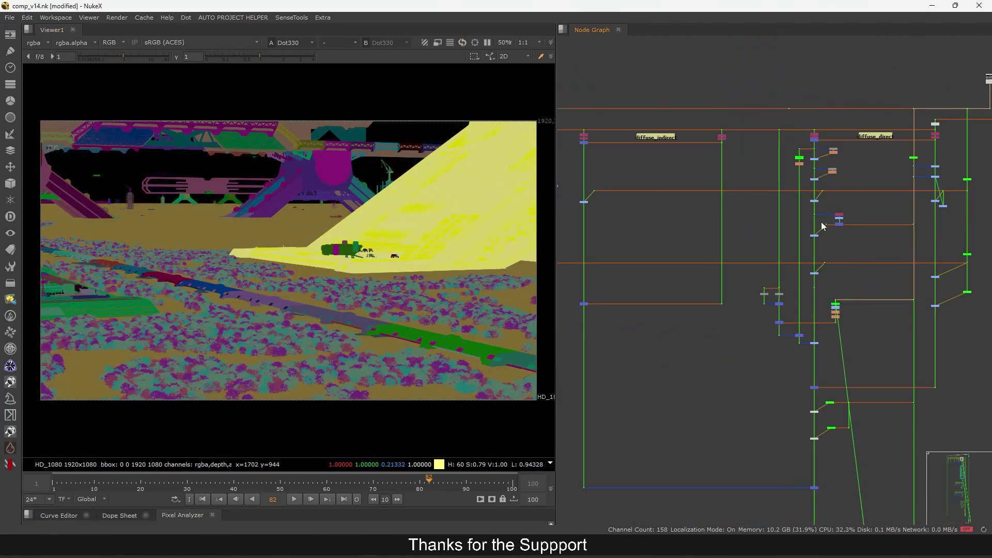
Display Blur8 below aPMatte6, set its channels to alpha and close its properties
scroll(822, 226, up, 8)
double_click(833, 160)
key(1)
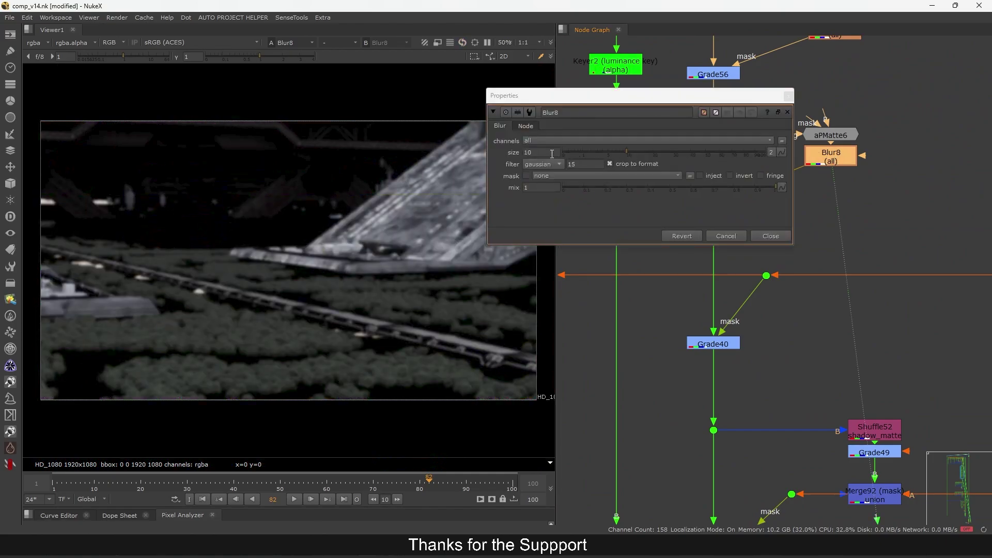
click(541, 140)
click(549, 197)
click(774, 235)
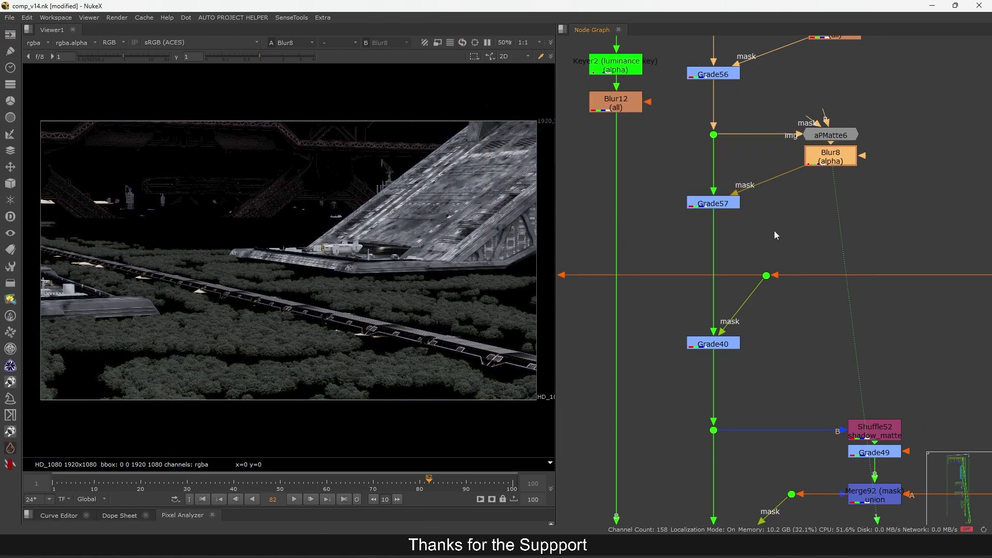
Set the channels of Blur7 below aPMatte5 to alpha and close its properties
click(532, 115)
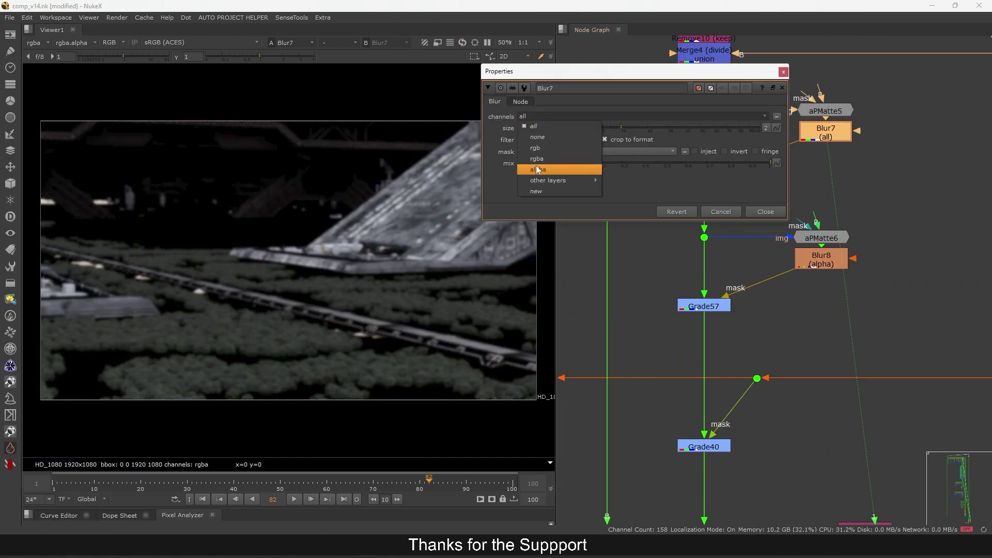
click(536, 170)
click(770, 210)
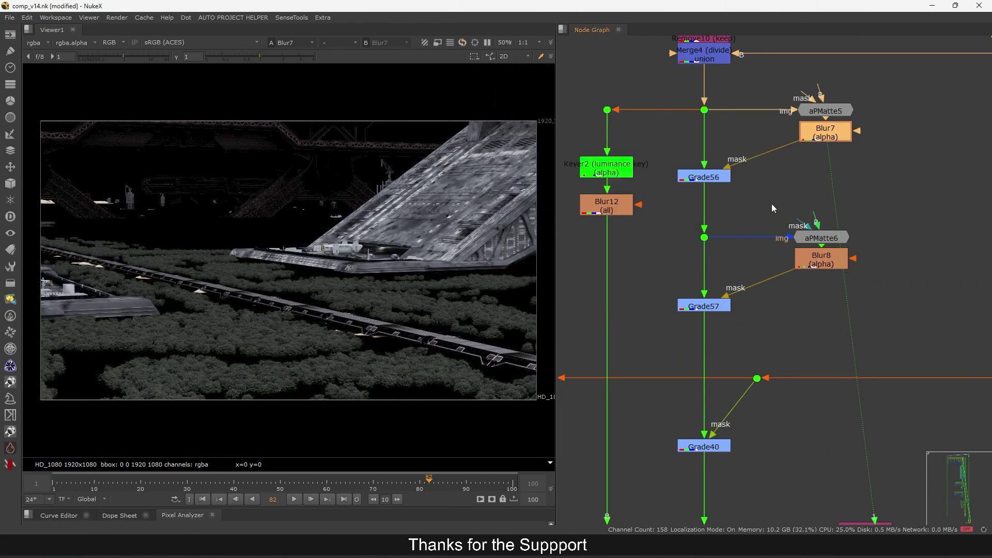
Display Blur12 below the luminance keyer, review its channel settings and close its properties
middle_drag(728, 211, 829, 200)
double_click(703, 200)
key(1)
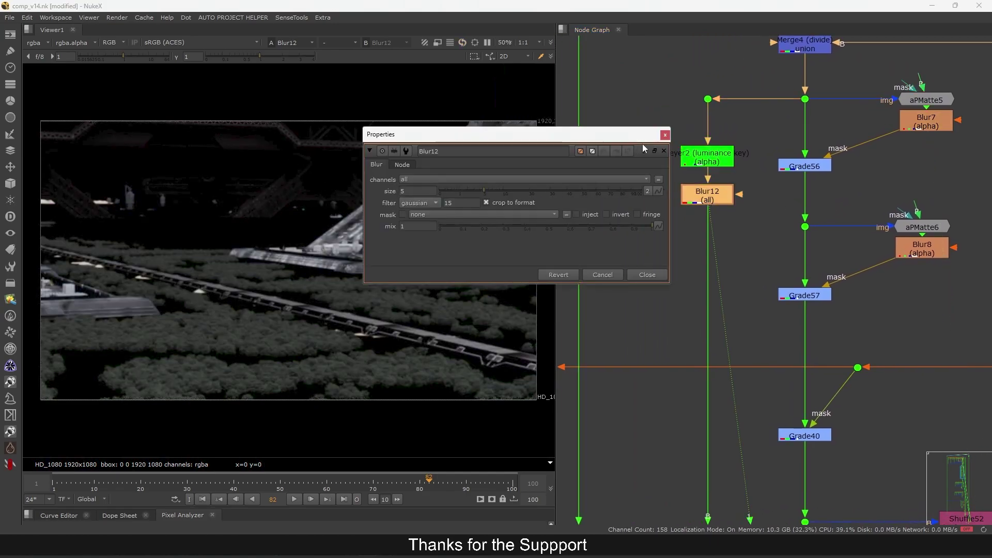
click(665, 135)
Display FilterErode3 below Depth_Slice5 and review its settings
scroll(613, 253, down, 8)
middle_drag(613, 253, 827, 204)
scroll(705, 160, up, 5)
middle_drag(705, 160, 726, 172)
scroll(726, 171, up, 7)
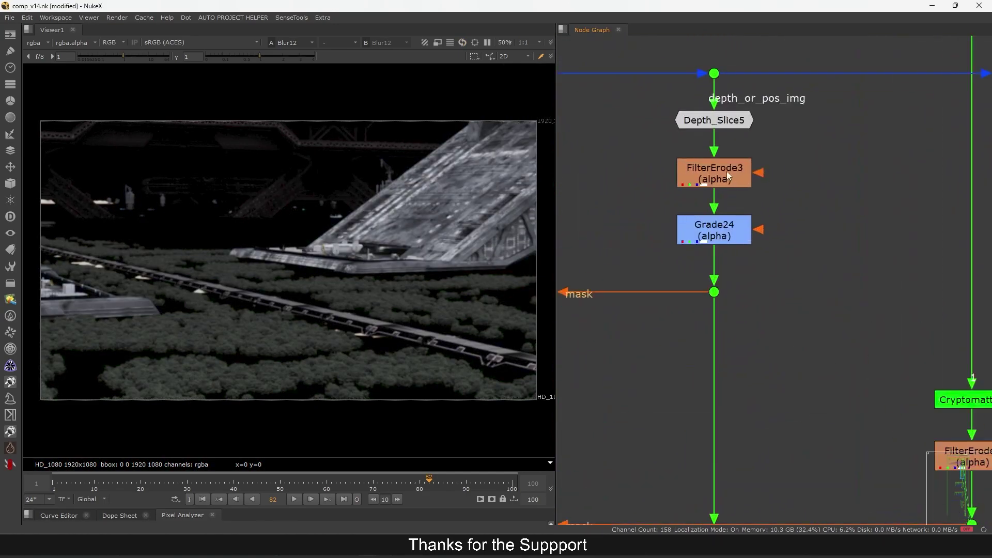
click(728, 174)
key(1)
double_click(730, 175)
click(649, 250)
Survey the main pipe downstream, displaying Copy1 and the grade inside the SHADOW MATTE backdrop
scroll(634, 267, down, 5)
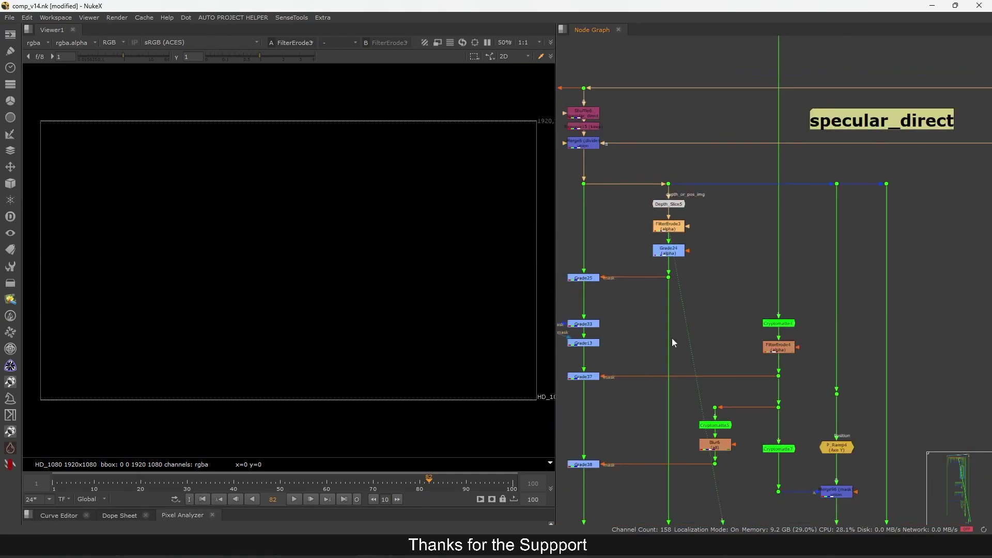
middle_drag(755, 339, 755, 280)
scroll(775, 310, down, 6)
middle_drag(730, 452, 703, 272)
scroll(679, 326, down, 5)
middle_drag(675, 457, 681, 186)
scroll(817, 179, up, 6)
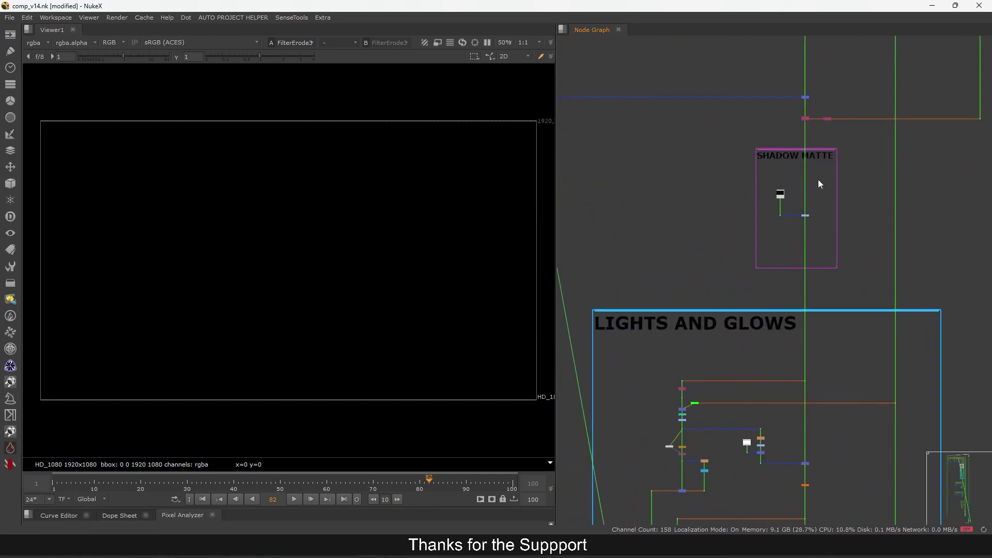
scroll(822, 124, up, 5)
click(755, 176)
key(1)
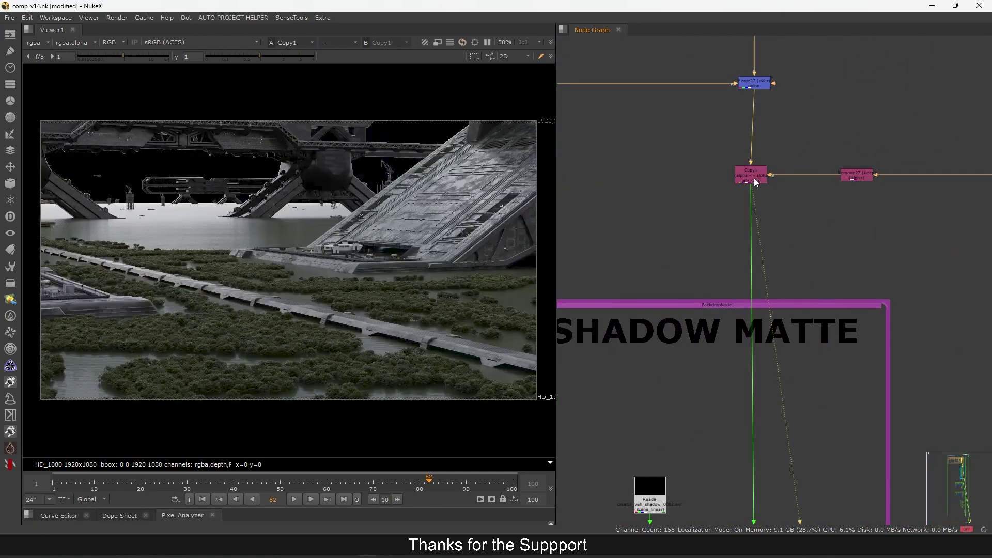
scroll(773, 172, down, 4)
middle_drag(764, 401, 772, 228)
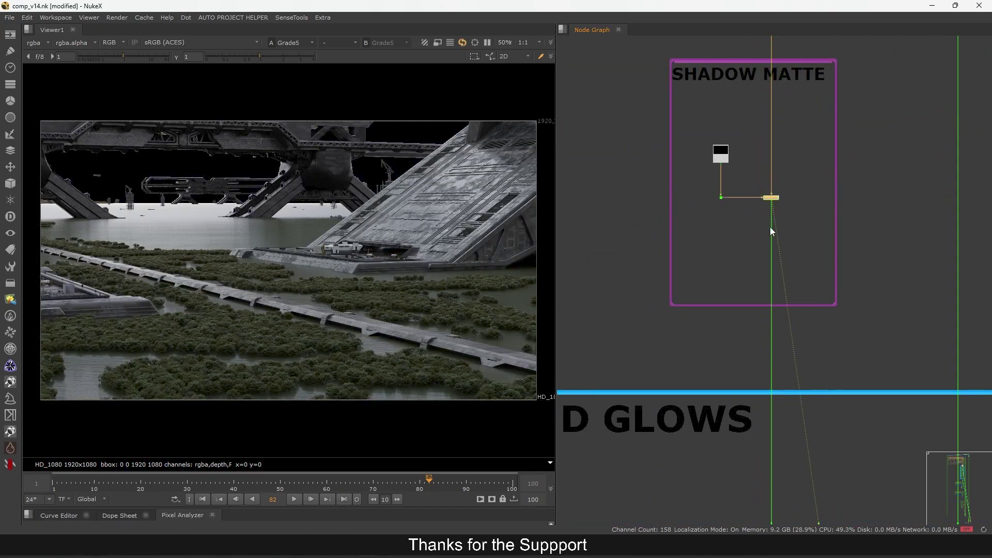
Display Dot138 below the denoise section and check which layers it carries
scroll(770, 231, down, 4)
scroll(755, 294, up, 3)
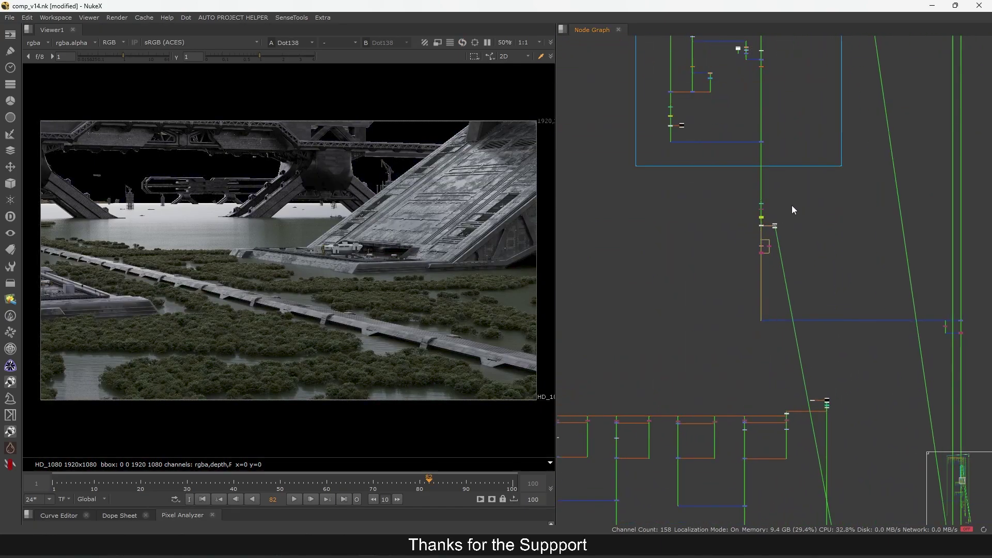
scroll(789, 204, up, 2)
click(34, 43)
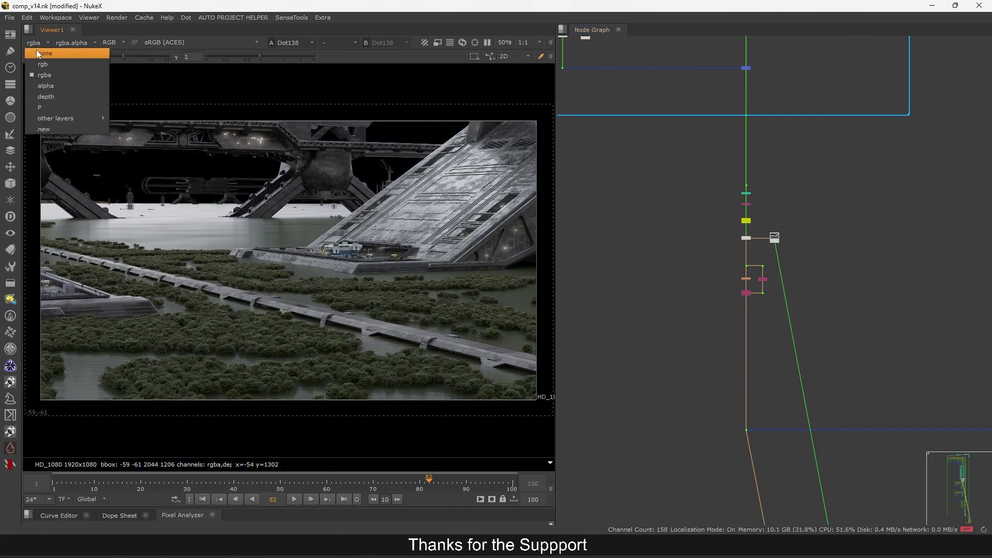
click(64, 246)
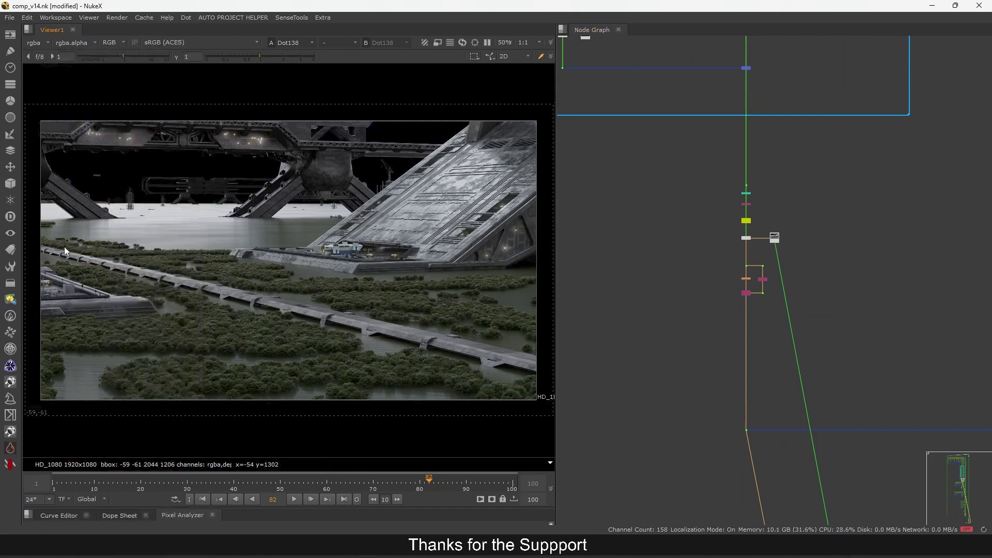
Inspect Copy5 below the denoise node and save the comp script
scroll(768, 241, up, 2)
scroll(779, 274, up, 4)
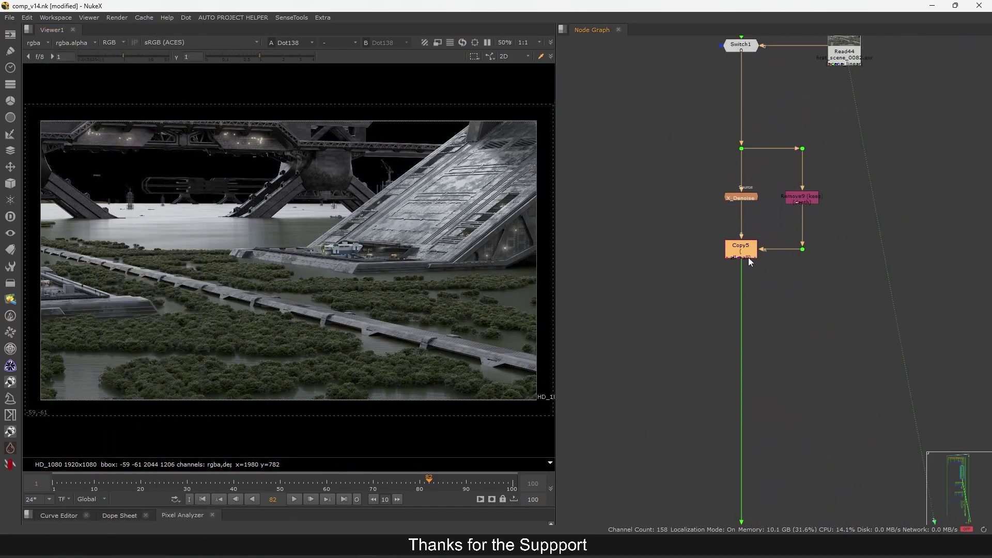
scroll(748, 258, down, 6)
key(ctrl+s)
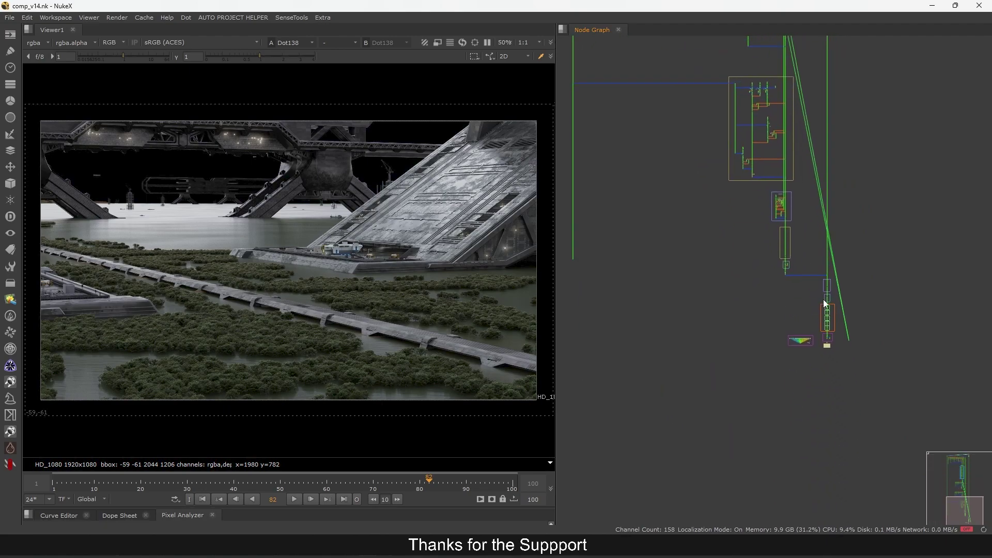
Display Read54 below the OUT backdrop in the viewer
scroll(827, 336, up, 9)
key(2)
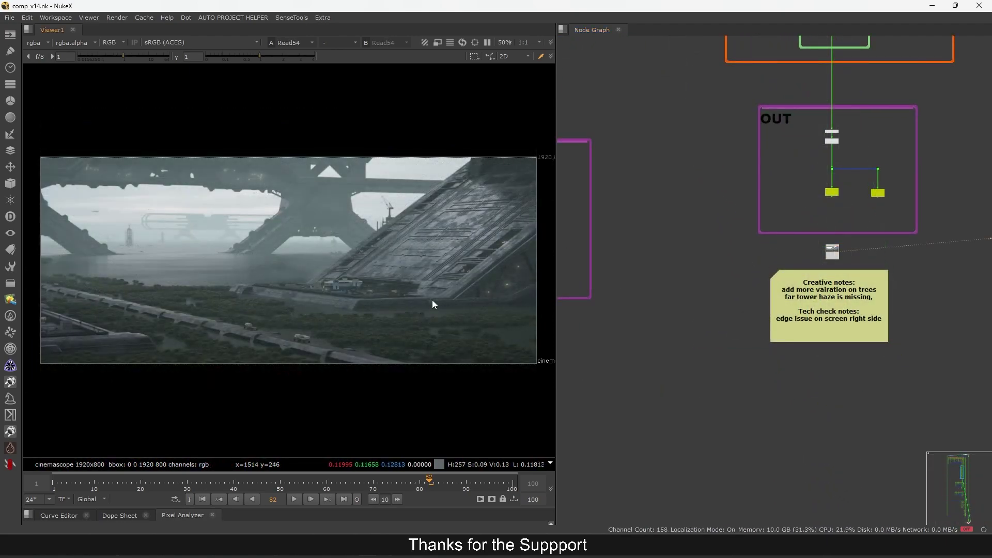